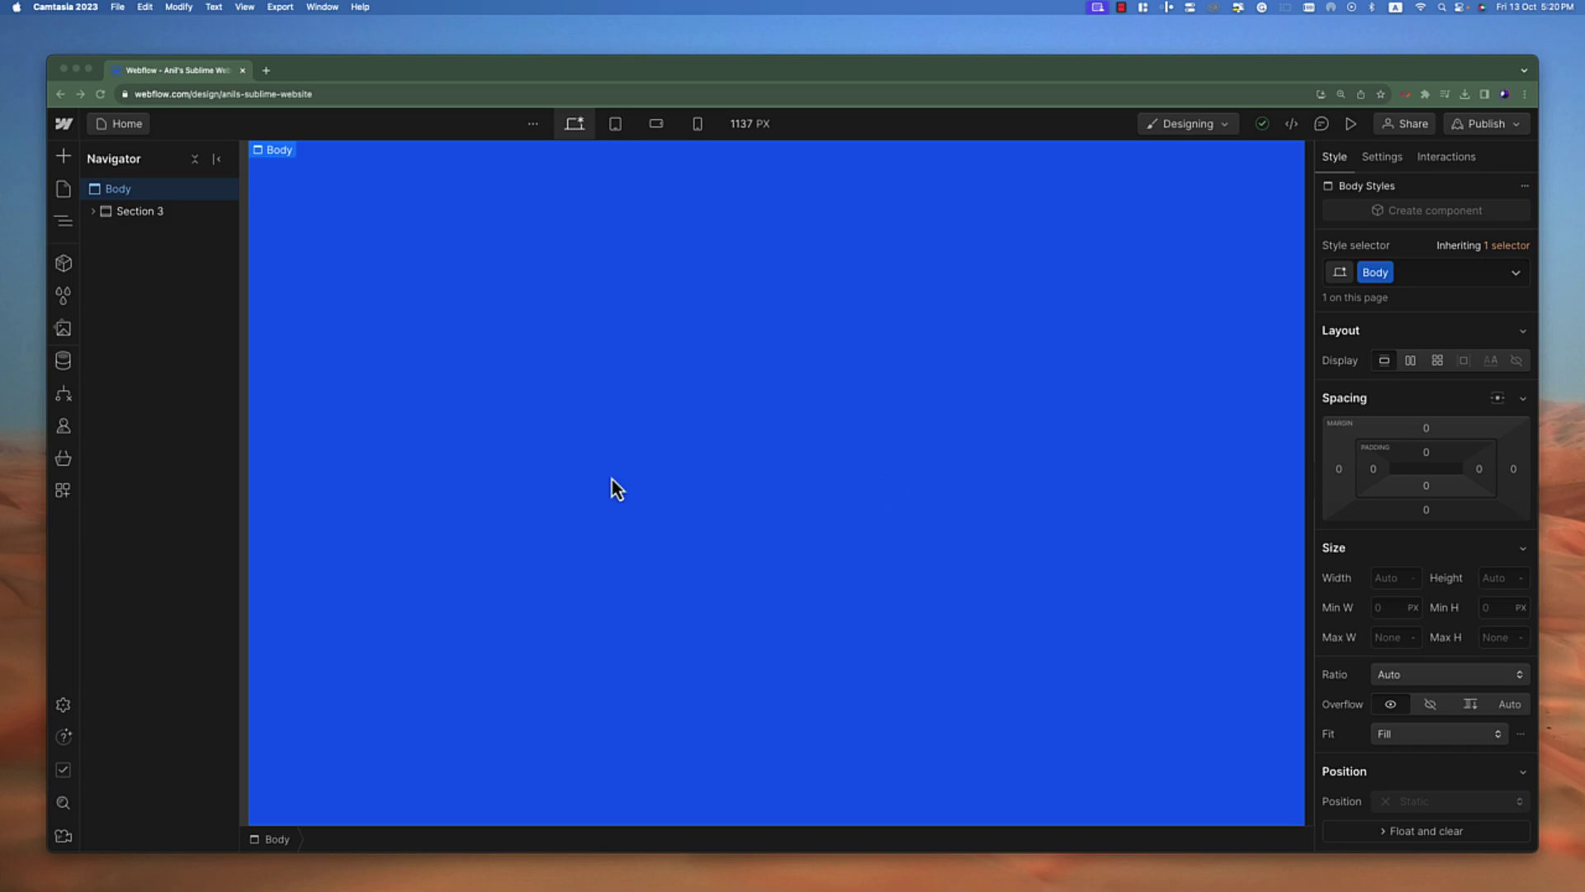
# Drag a Lightbox element from the Add panel into Section 3.
pyautogui.click(63, 156)
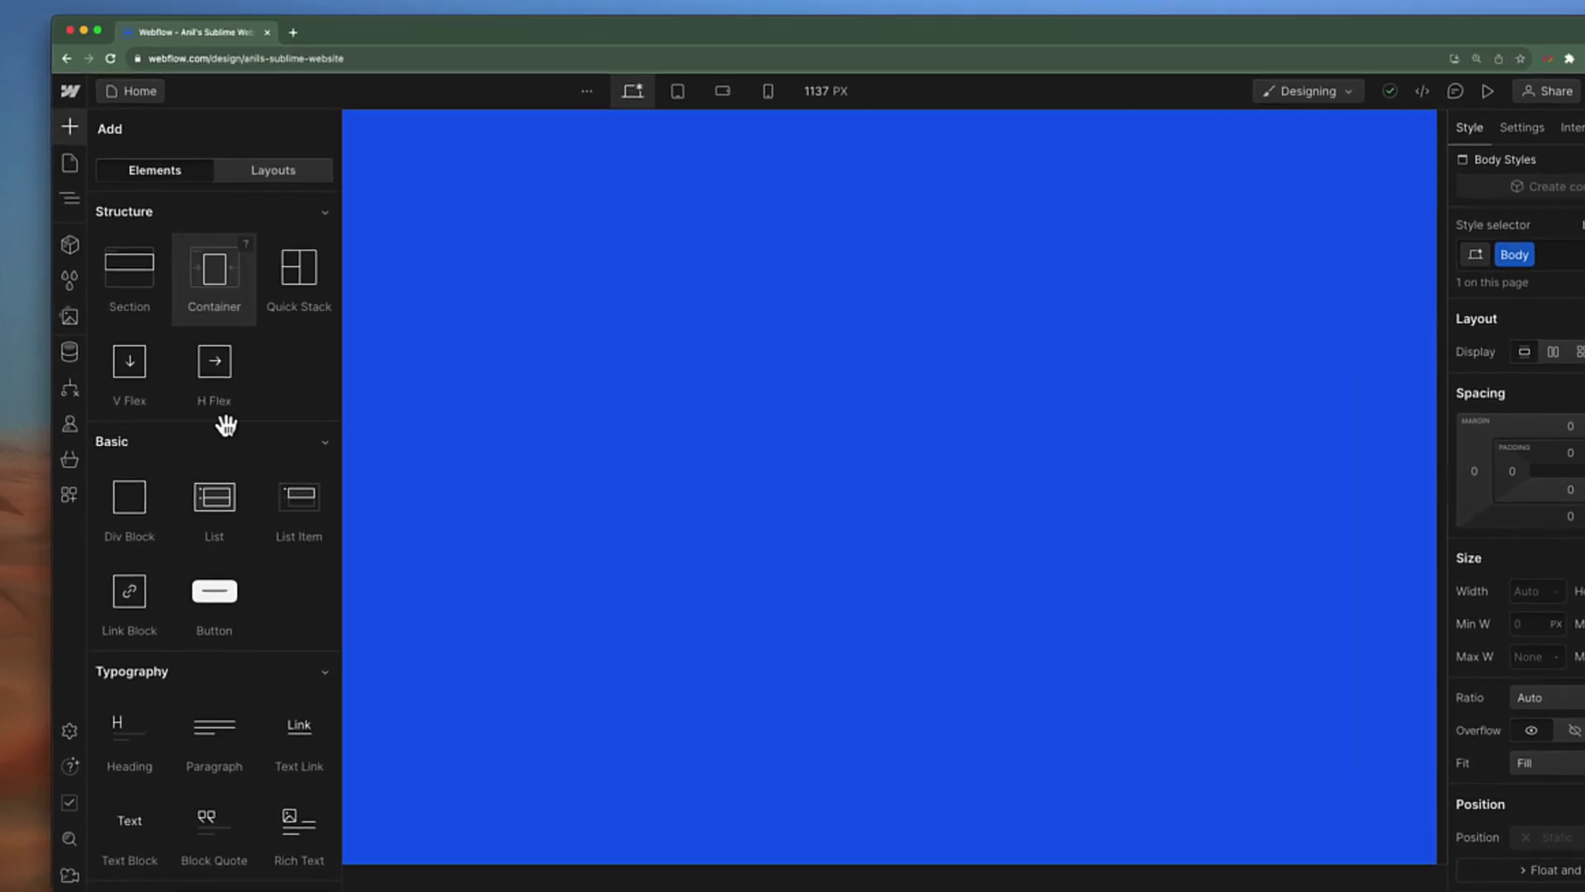
pyautogui.scroll(-10, 259, 595)
pyautogui.scroll(-10, 295, 626)
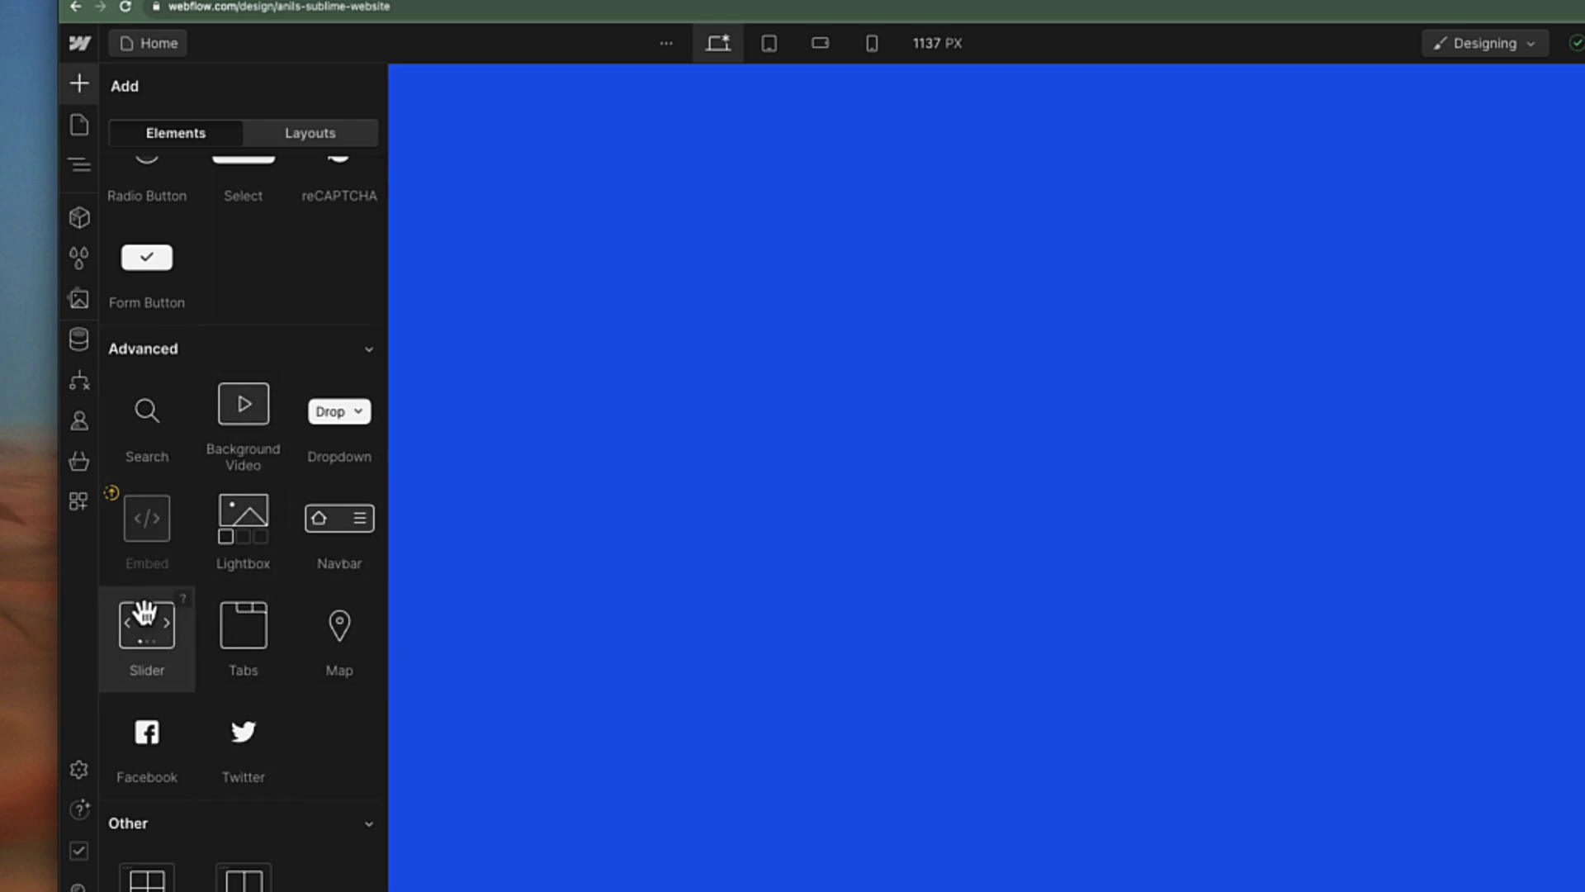
pyautogui.moveTo(238, 552); pyautogui.dragTo(693, 117)
# Move the Lightbox Link into Container 4 and delete the Quick Stack.
pyautogui.click(131, 181)
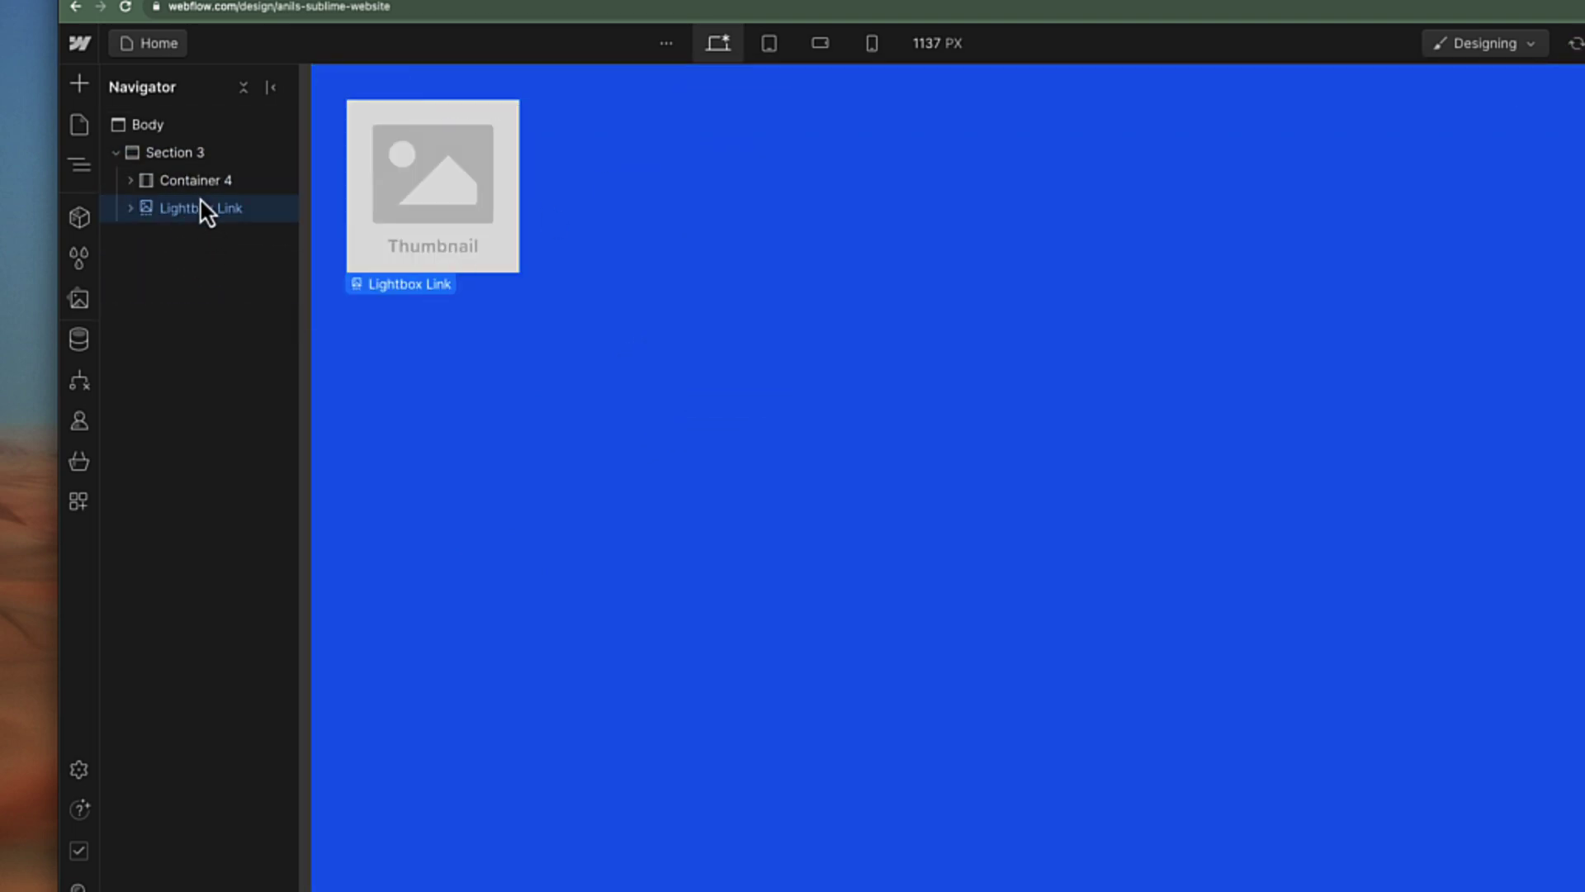
pyautogui.click(131, 180)
pyautogui.moveTo(201, 330); pyautogui.dragTo(204, 211)
pyautogui.click(146, 240)
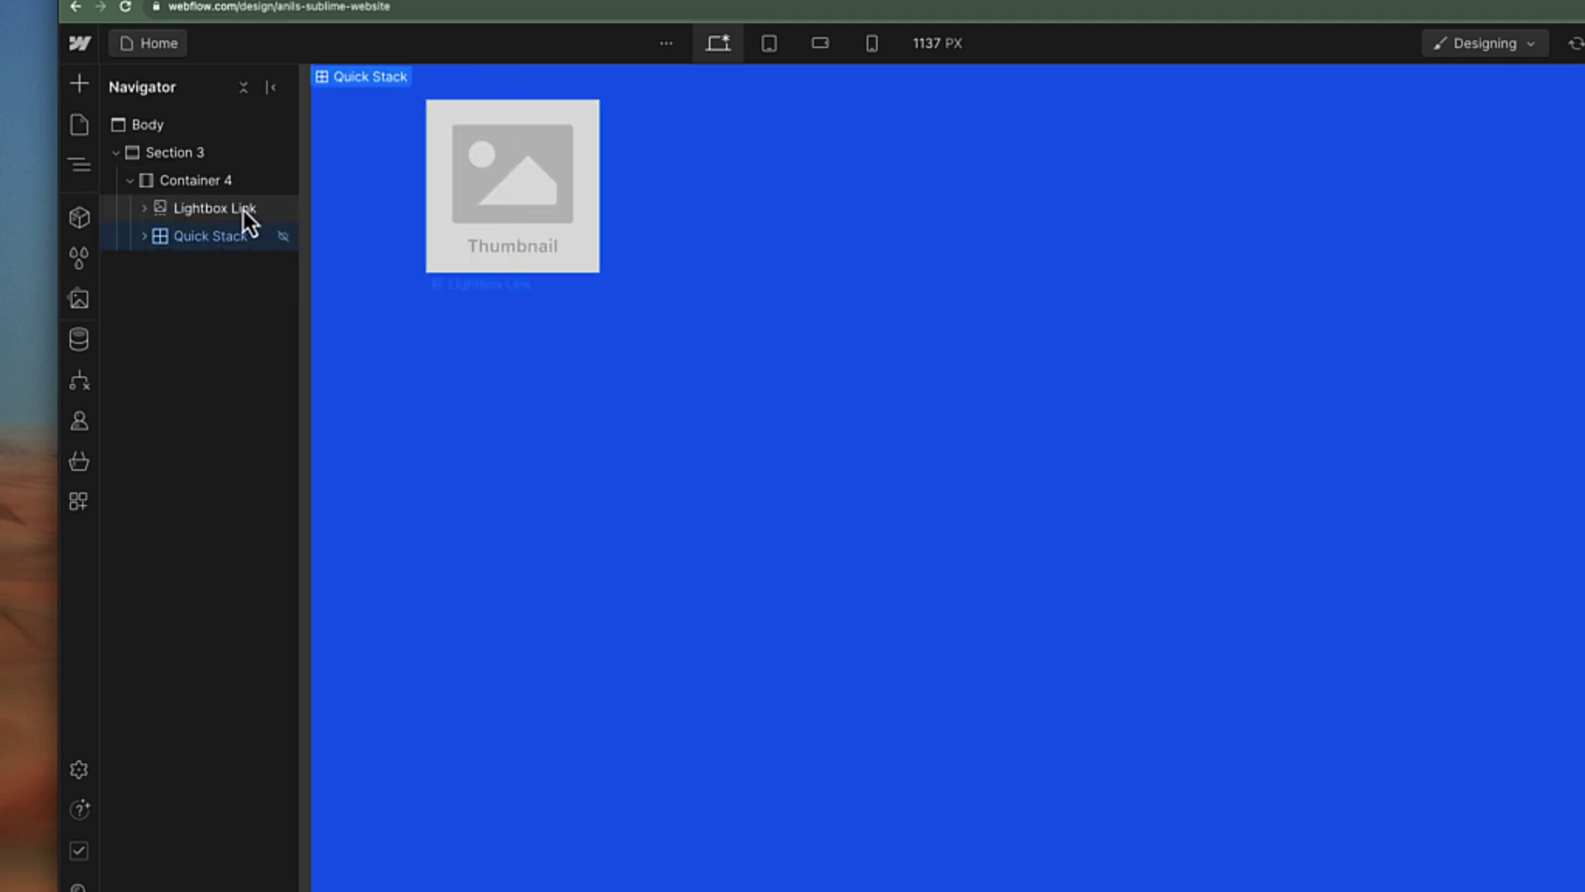
pyautogui.click(213, 211)
pyautogui.click(205, 244)
pyautogui.press('Delete')
# Select the lightbox's placeholder thumbnail image.
pyautogui.click(545, 208)
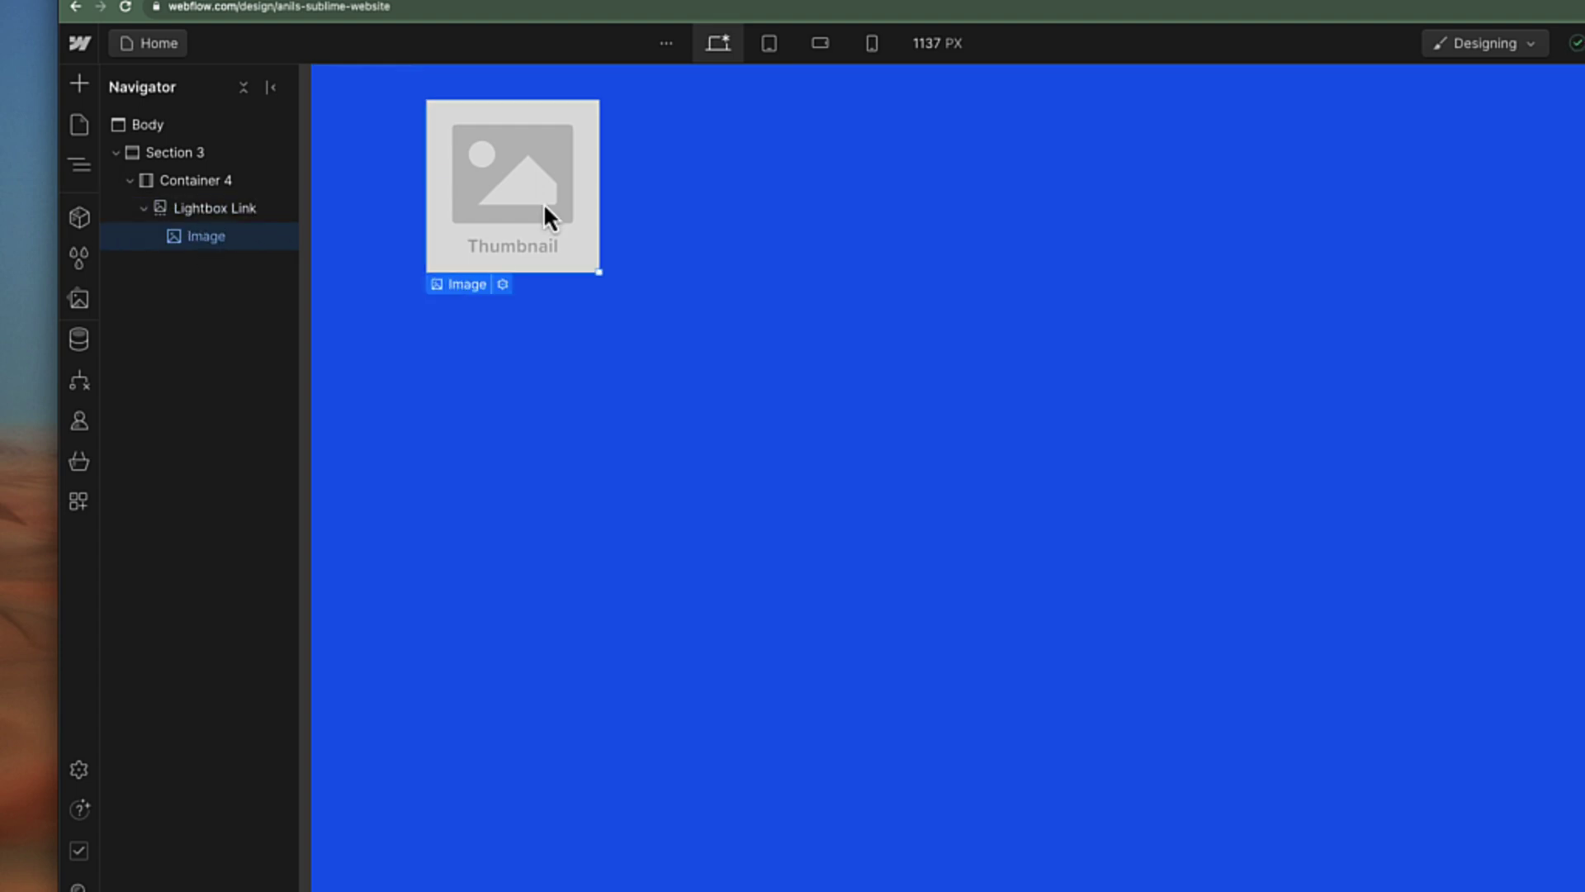
pyautogui.click(202, 213)
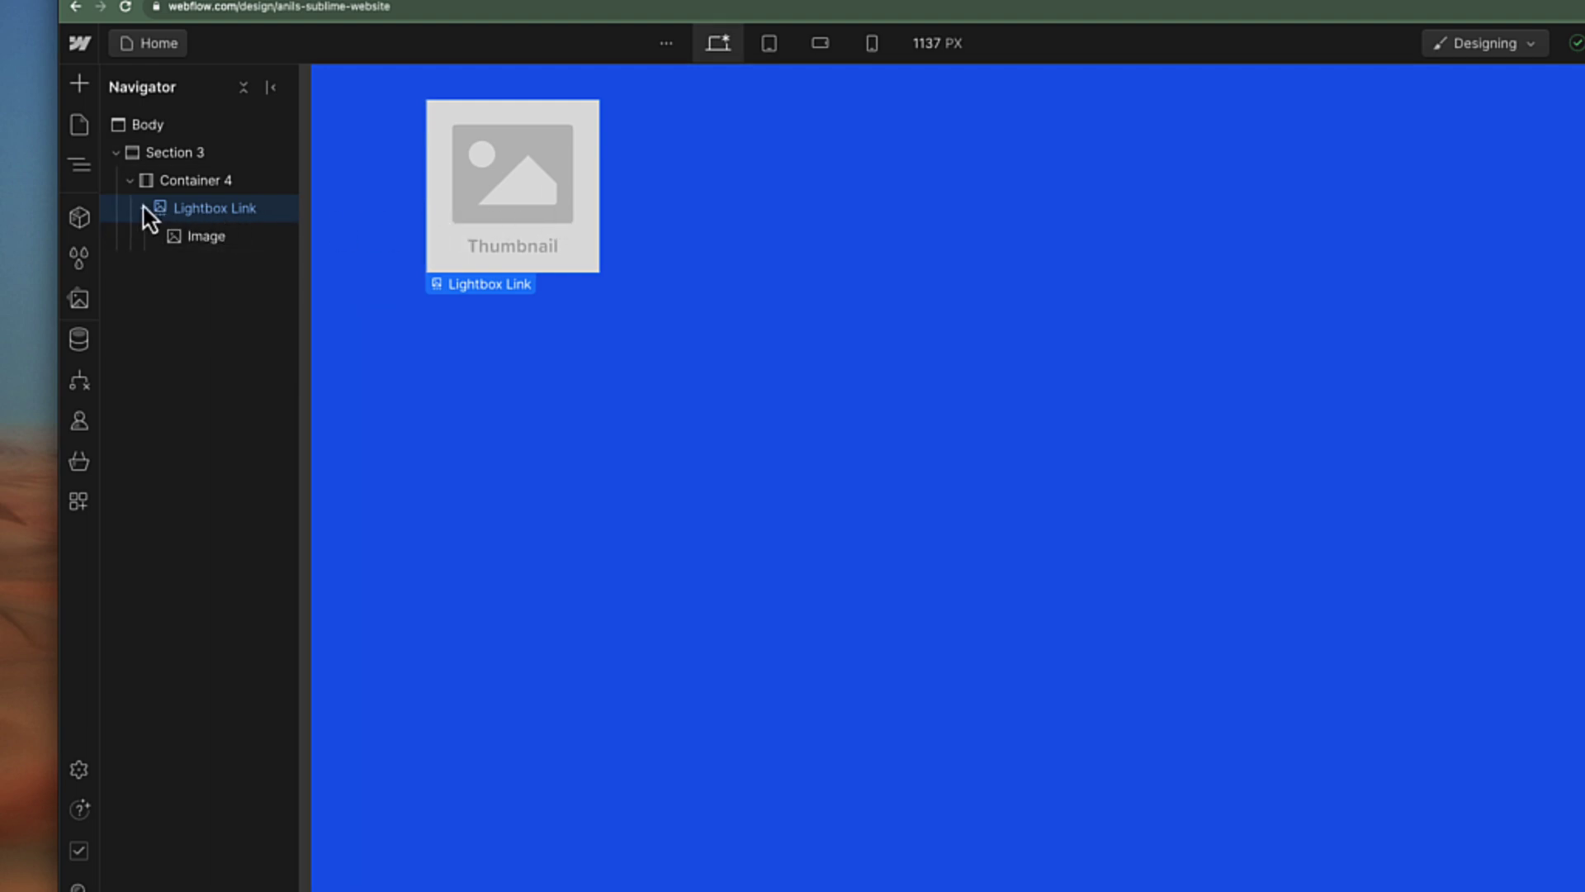
pyautogui.click(208, 239)
pyautogui.click(207, 213)
pyautogui.click(207, 237)
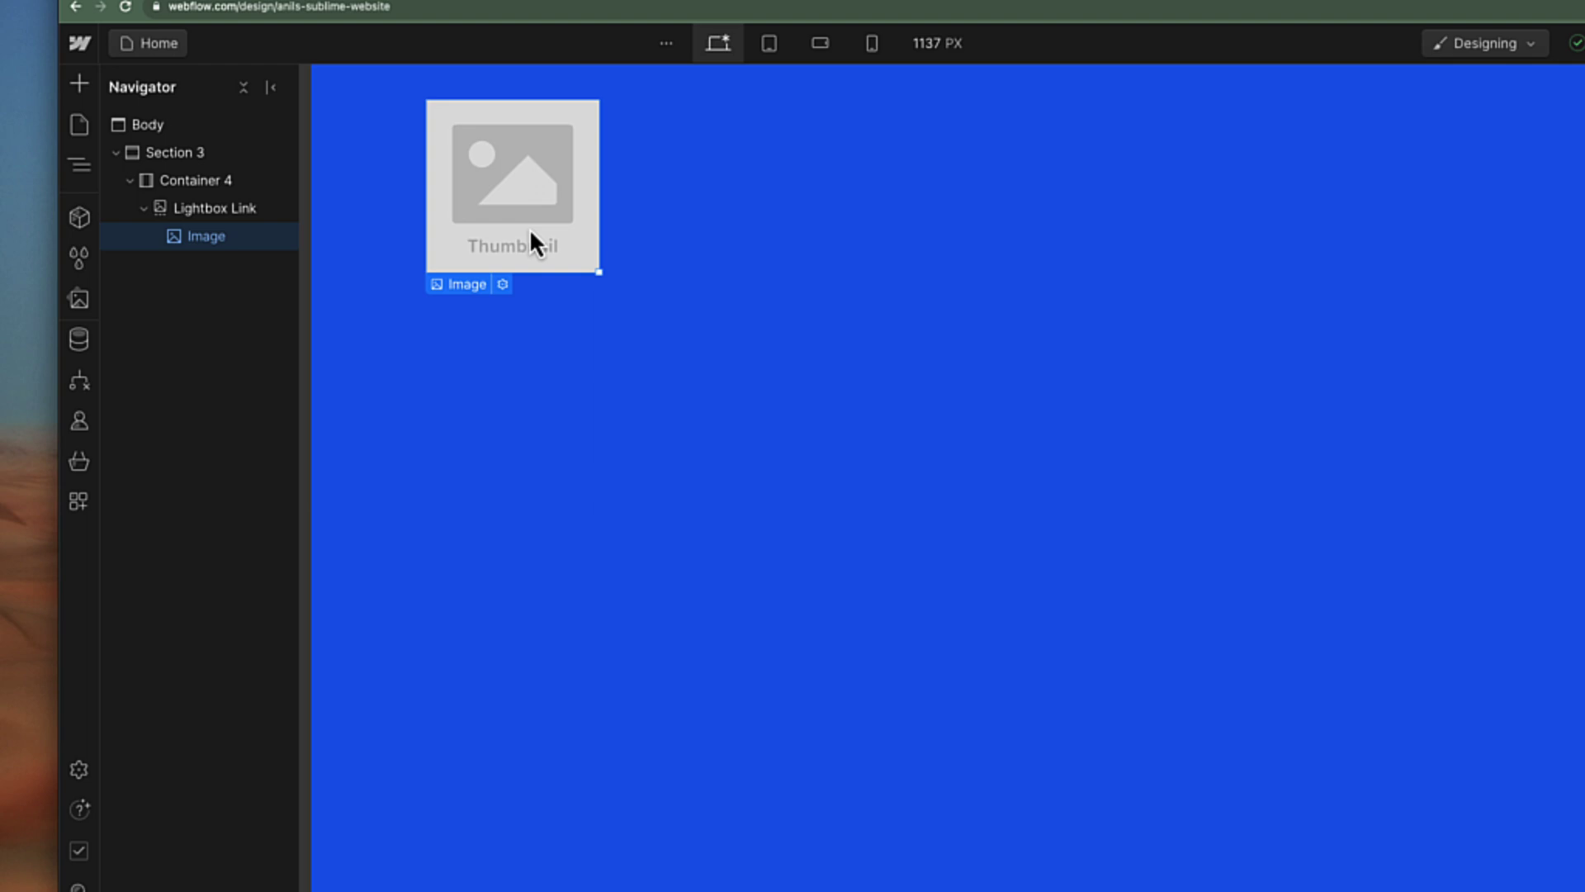
# Replace the thumbnail with the bird photo, set it to 300 × 400 px, and enable HiDPI.
pyautogui.click(500, 284)
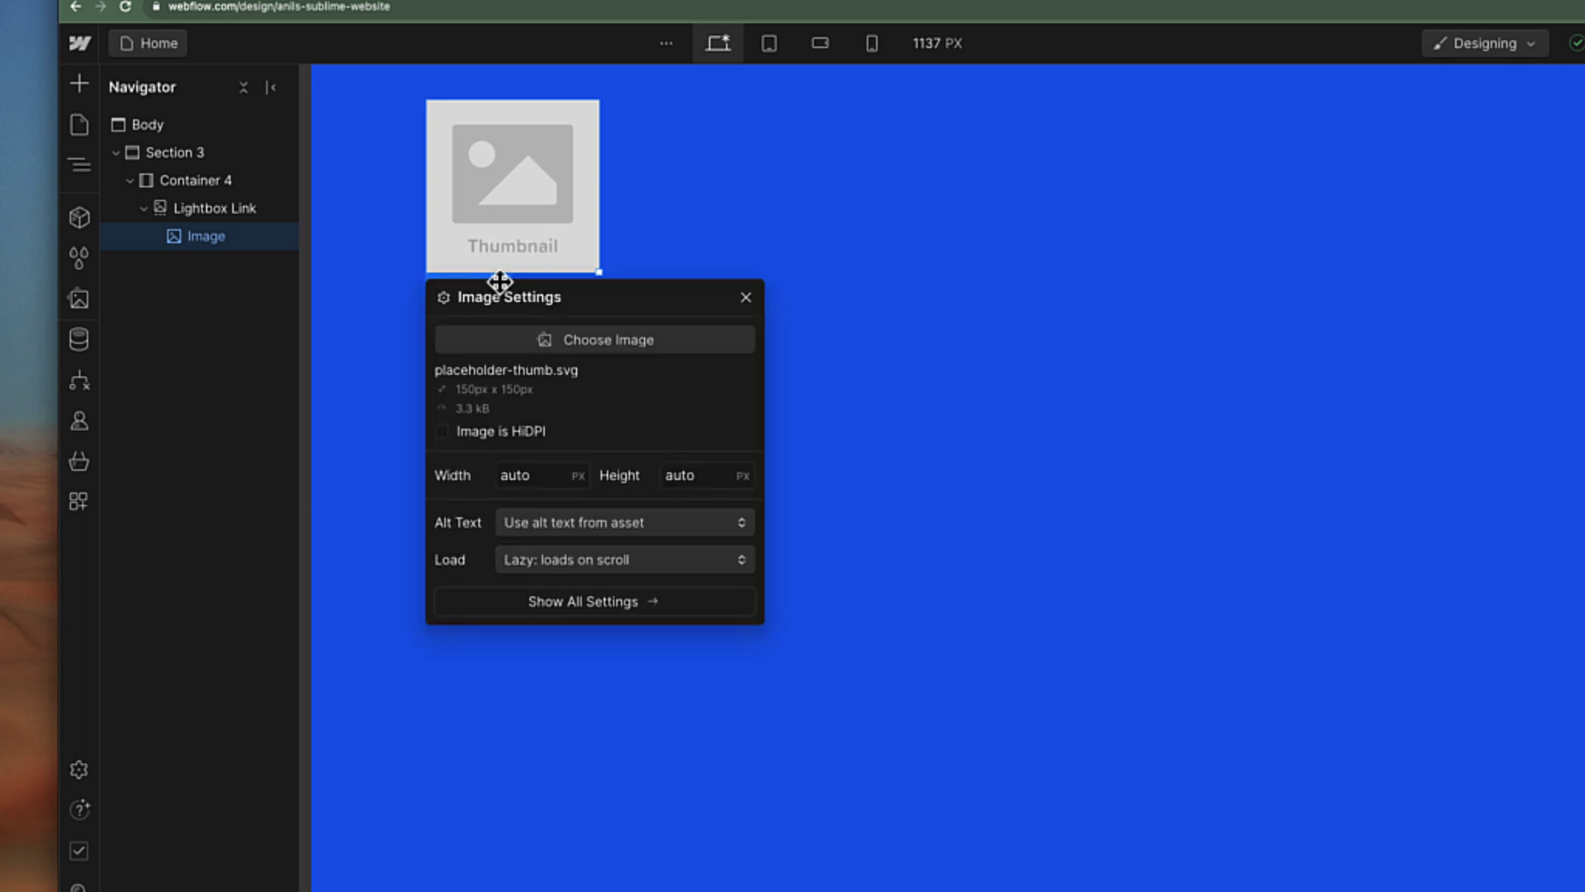
pyautogui.click(623, 345)
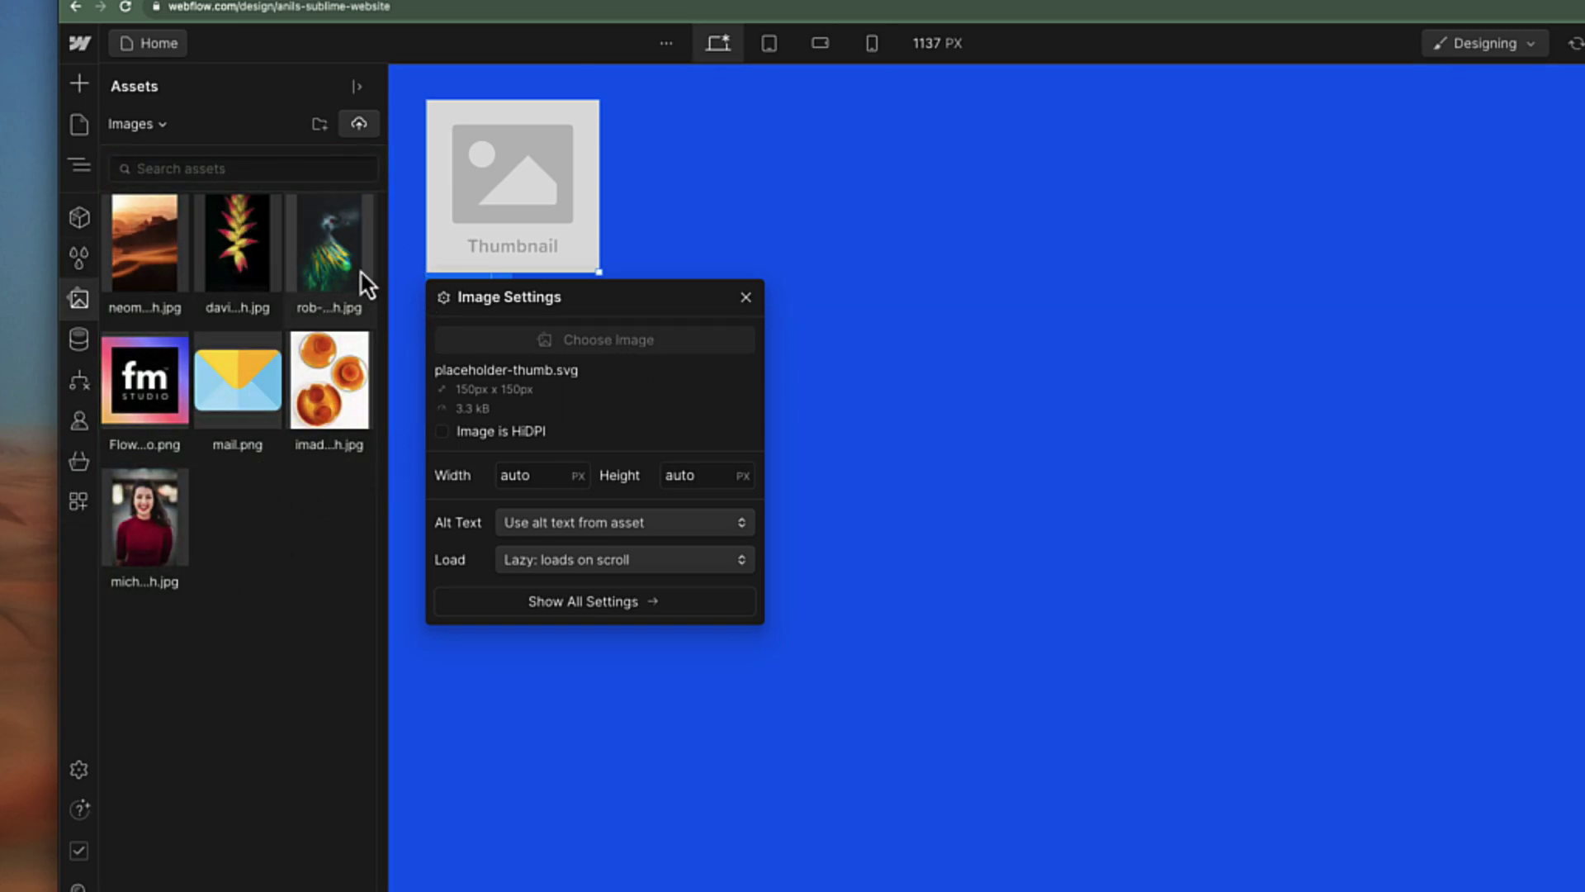
pyautogui.click(341, 264)
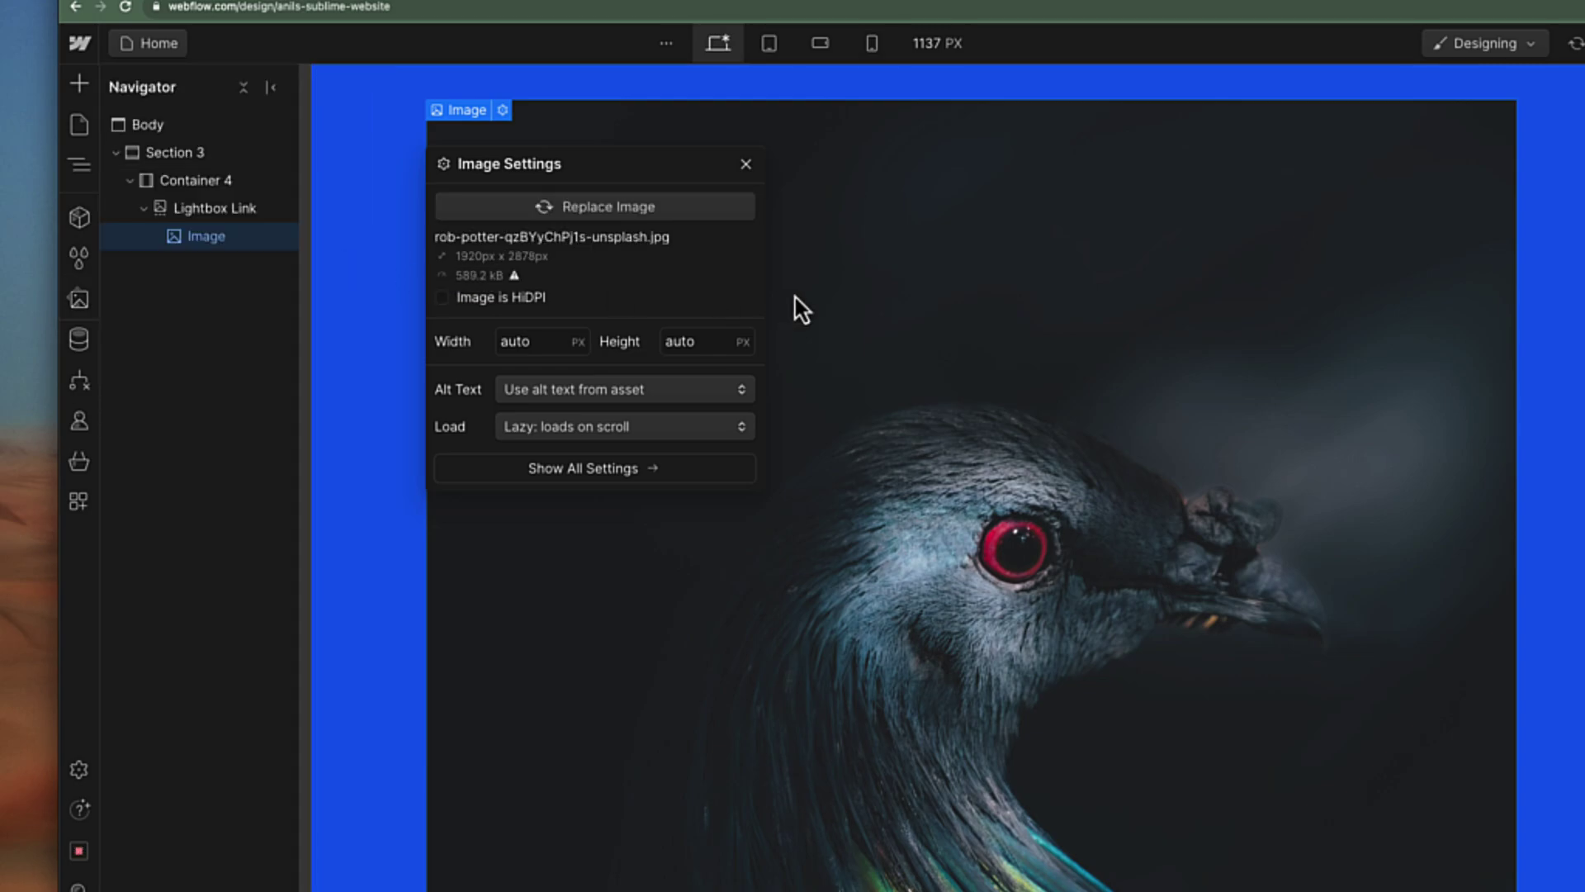
pyautogui.click(522, 341)
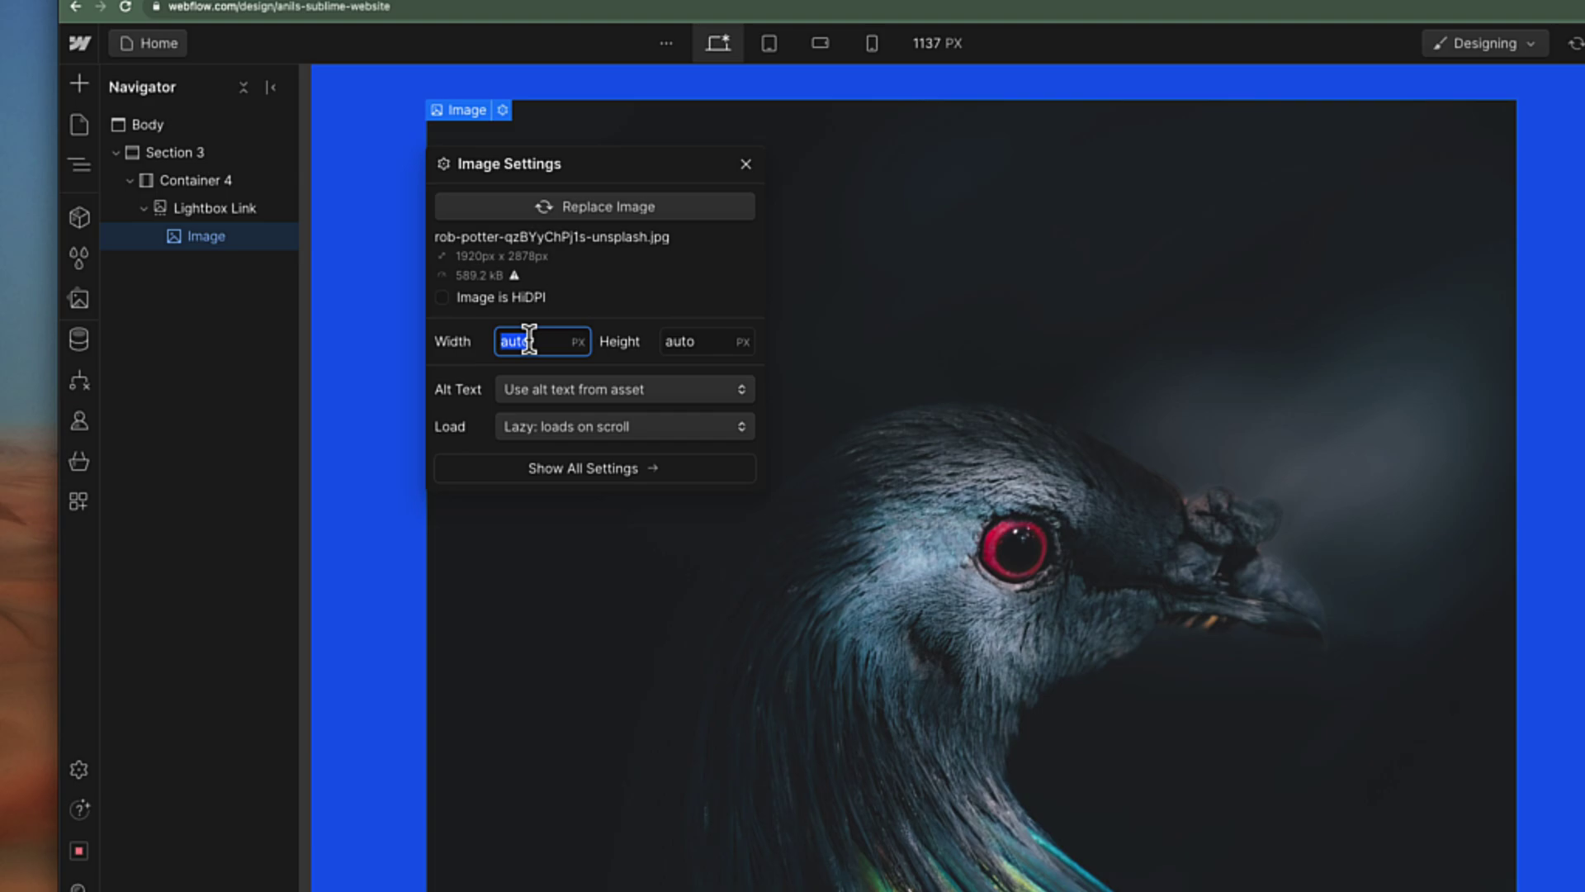
pyautogui.write('300')
pyautogui.click(601, 299)
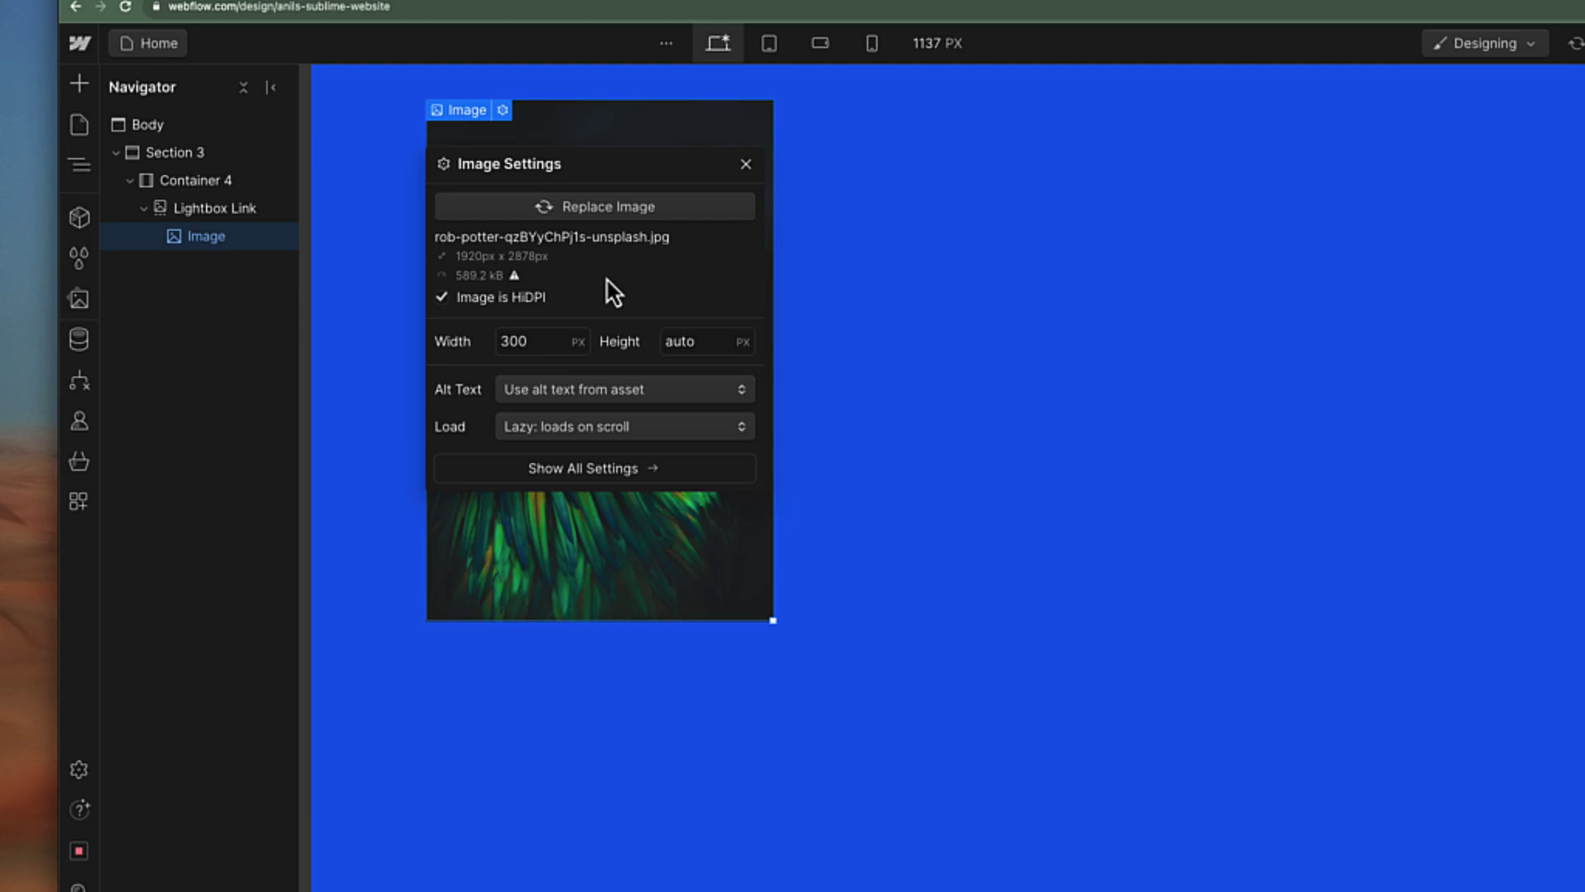
pyautogui.click(693, 349)
pyautogui.write('400')
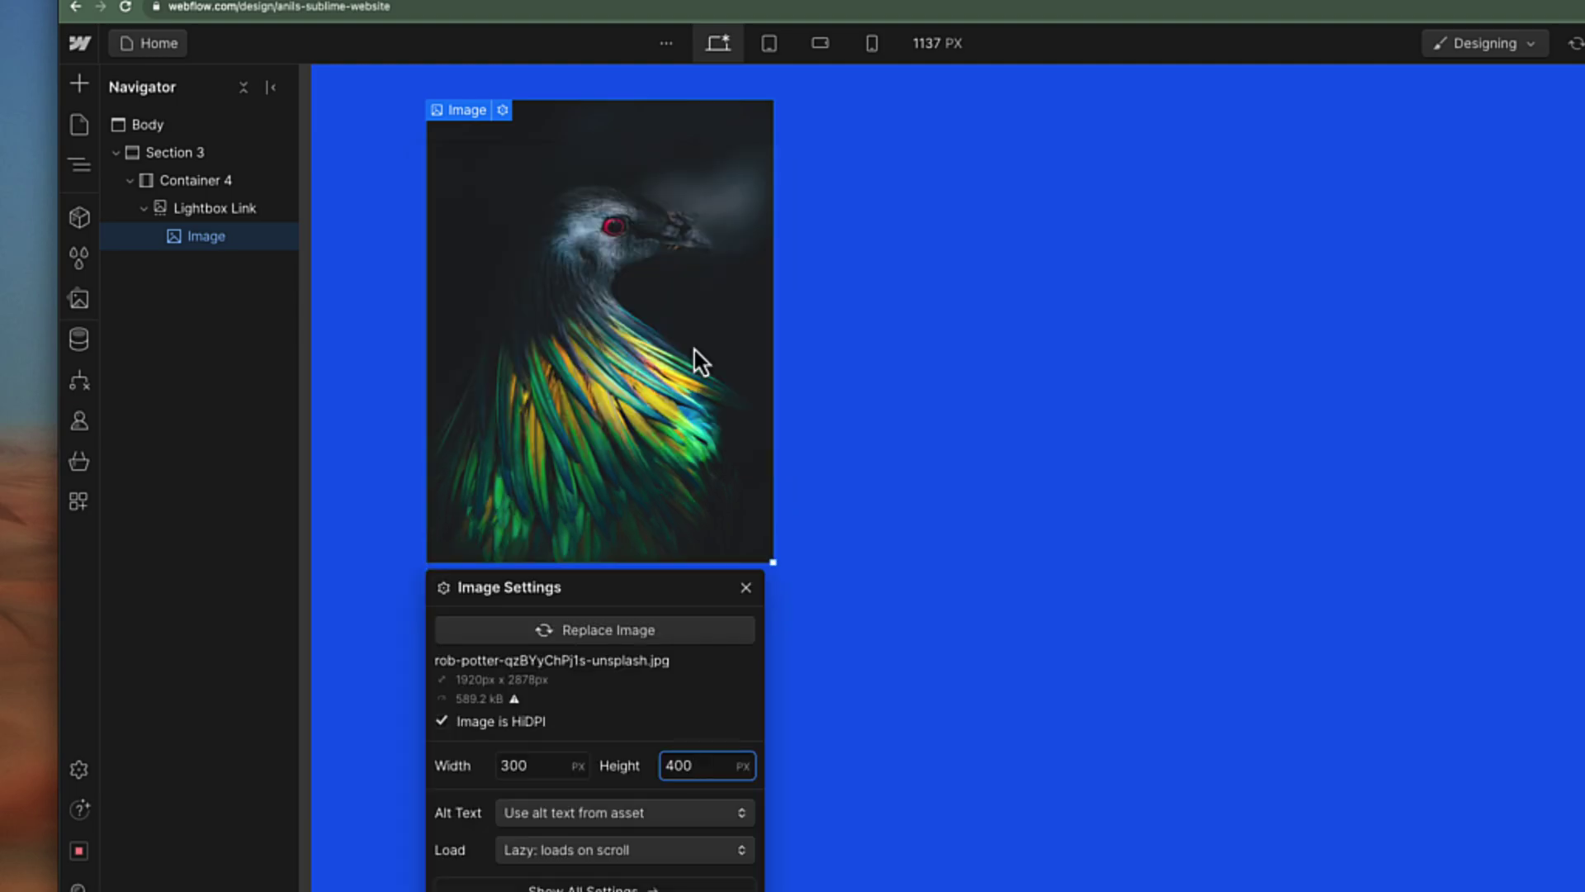
pyautogui.click(746, 587)
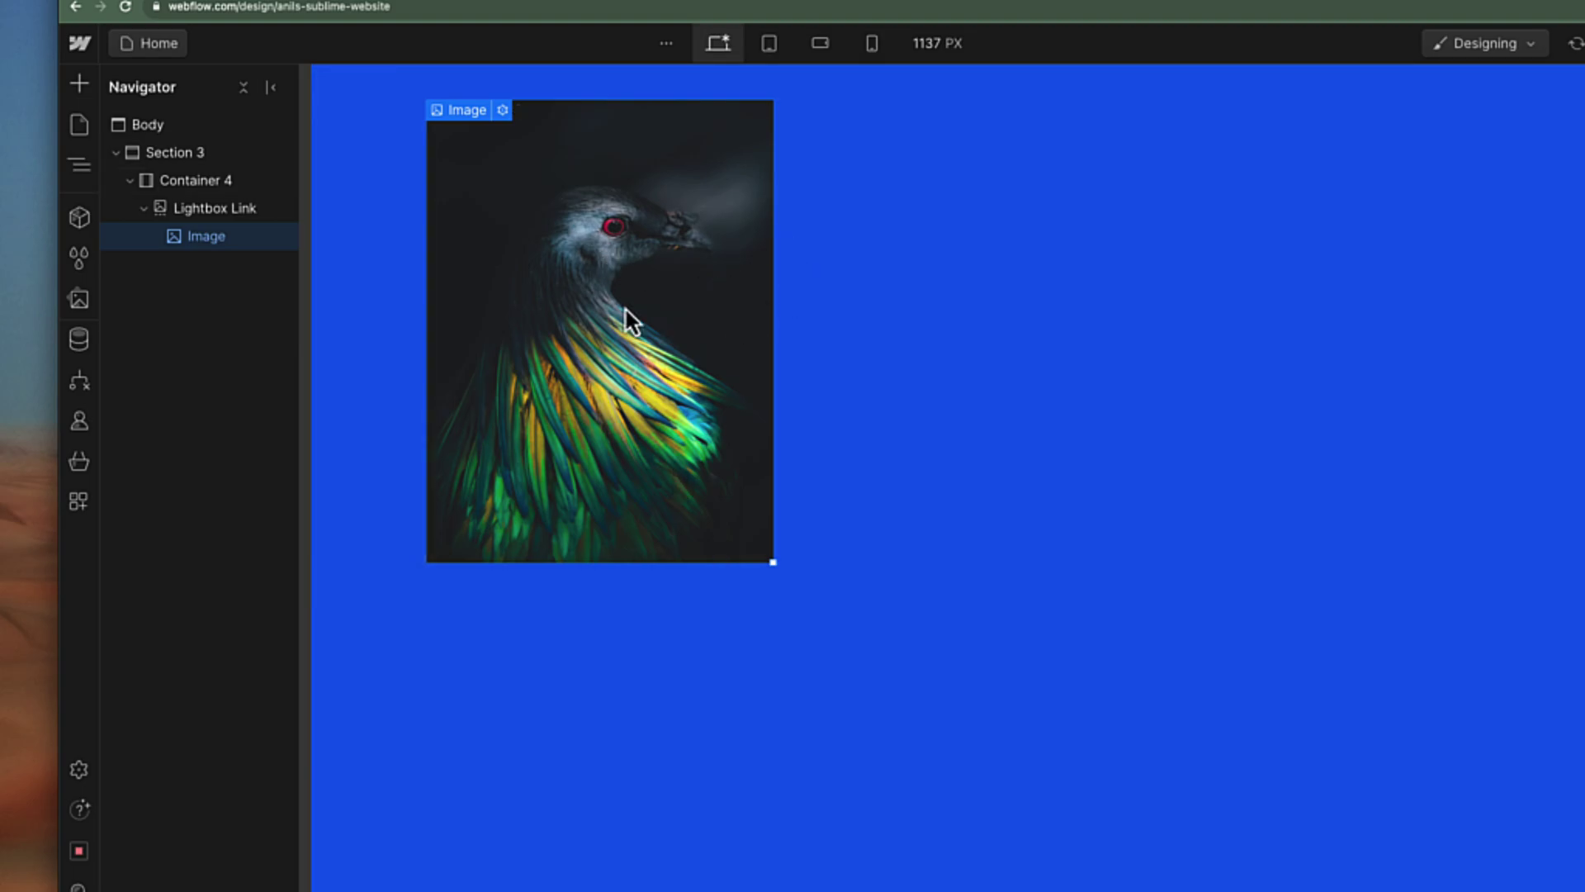
# Add image media to the Lightbox Link and choose the bird (rob-potter) photo from Assets.
pyautogui.click(216, 216)
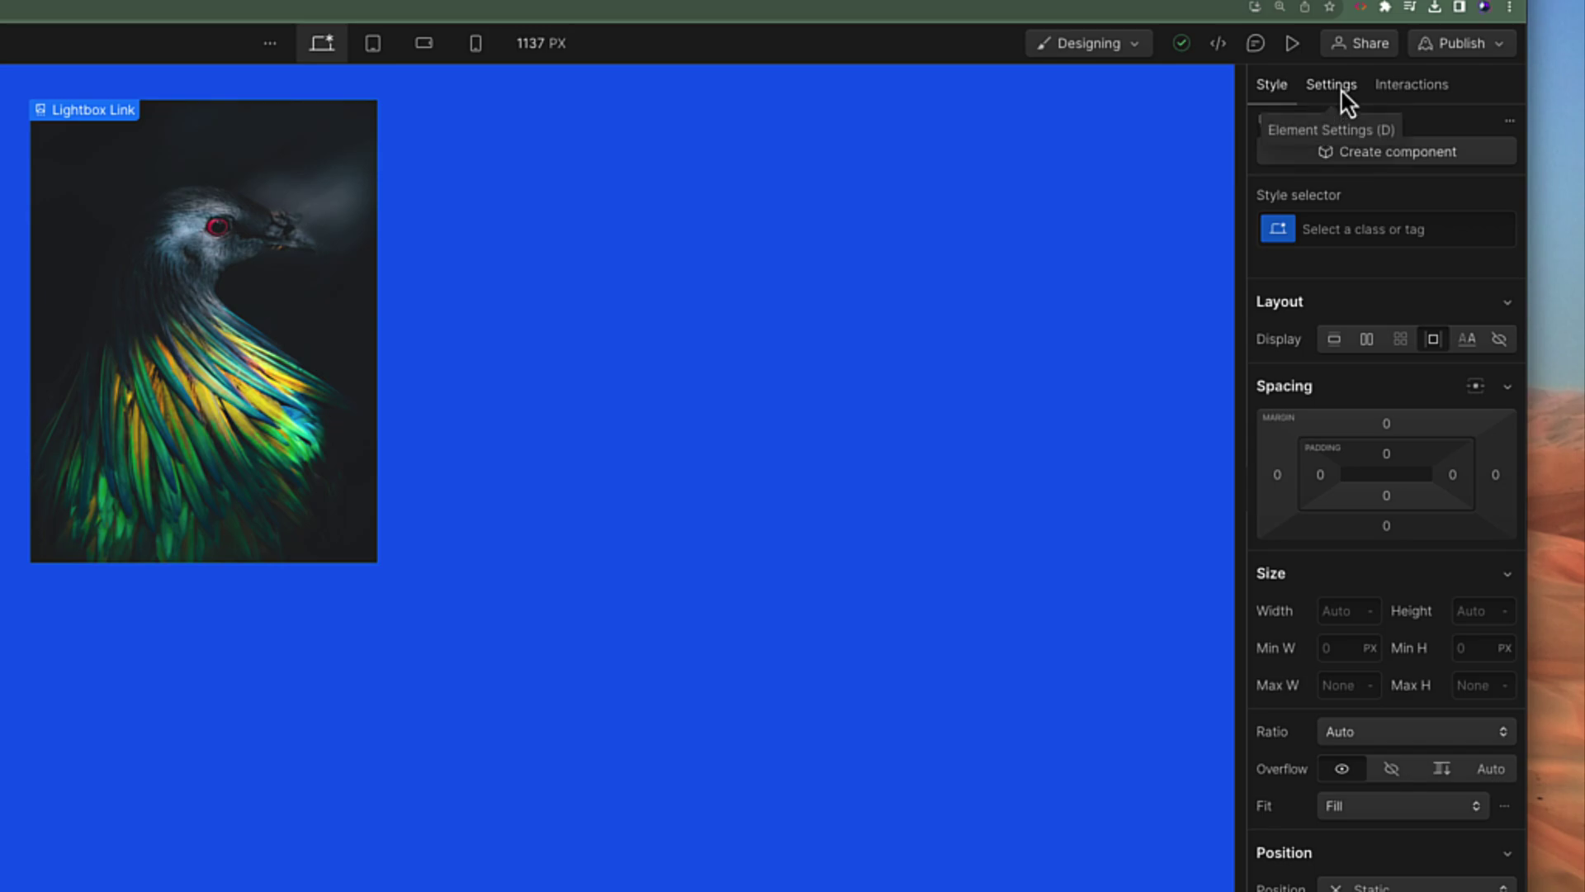
pyautogui.click(1331, 84)
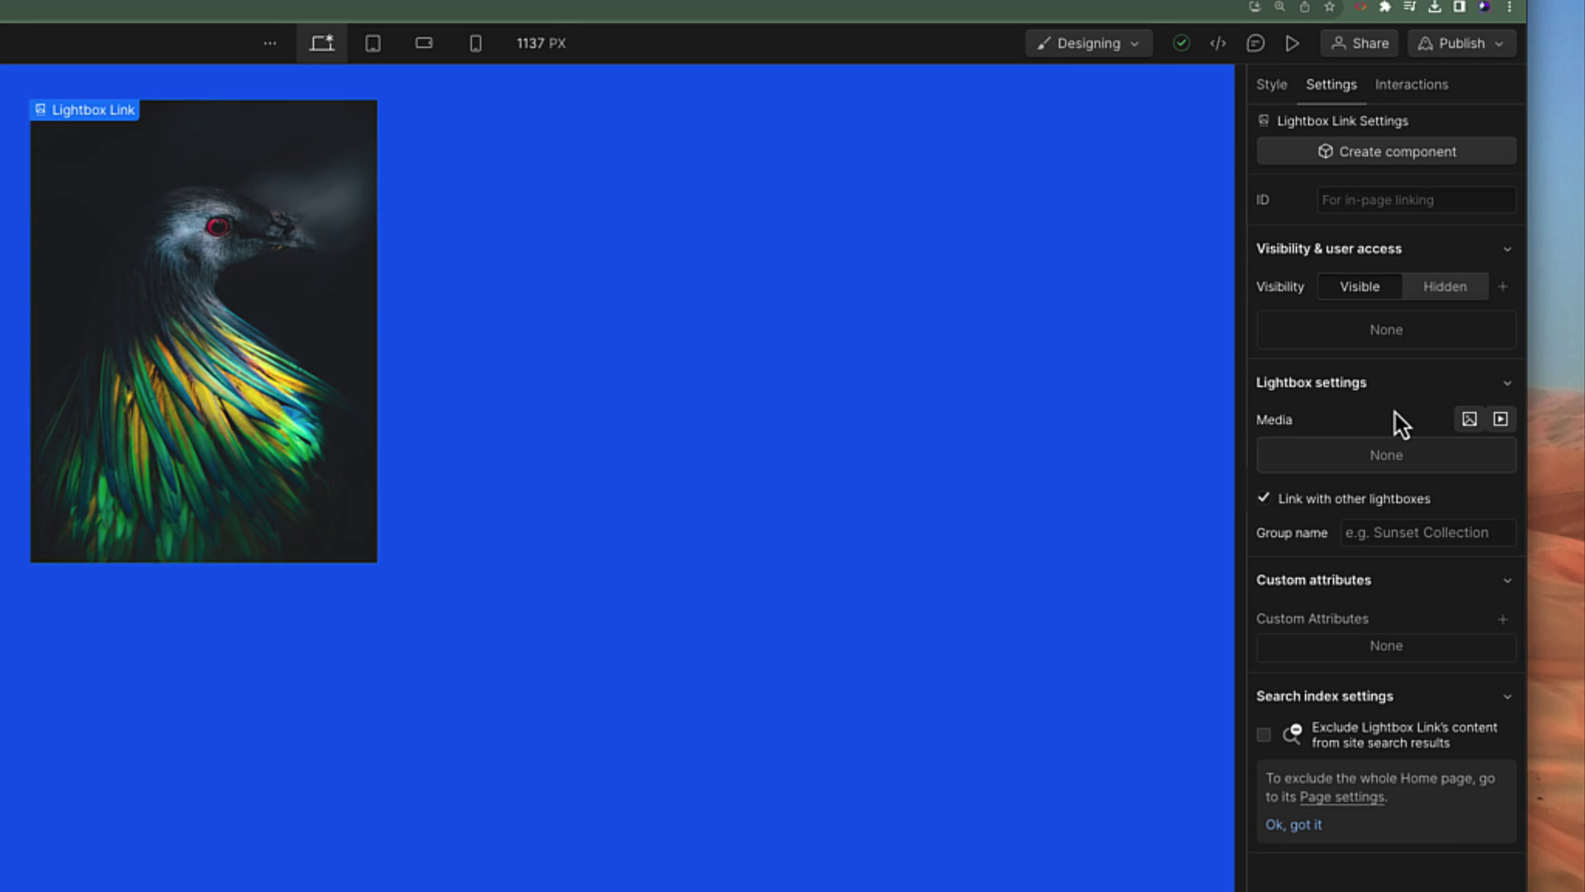
pyautogui.click(1470, 419)
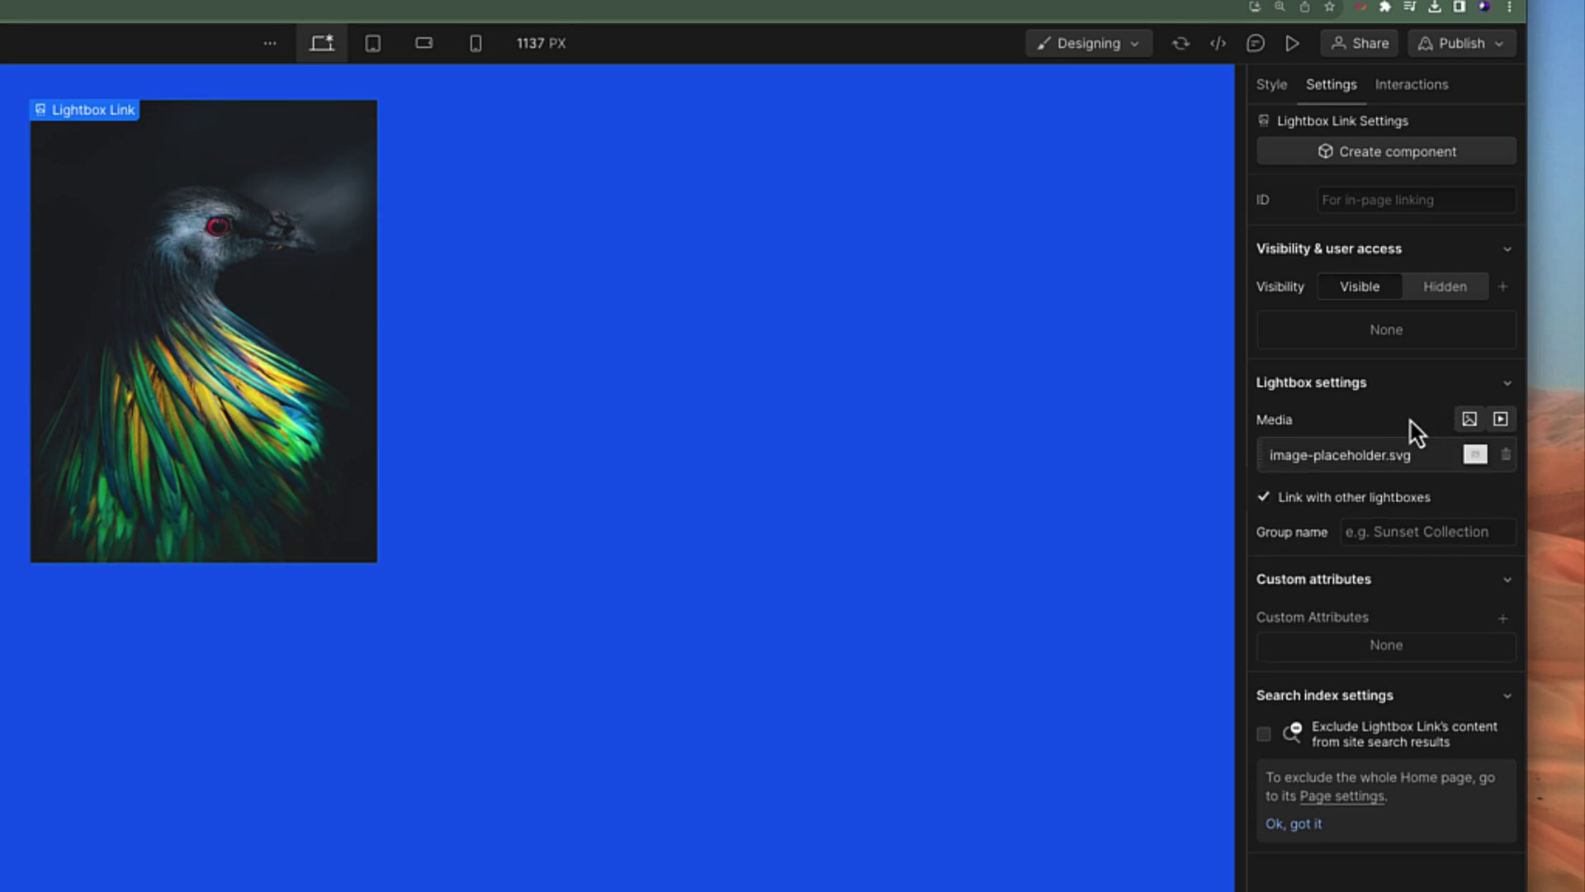
pyautogui.click(1459, 429)
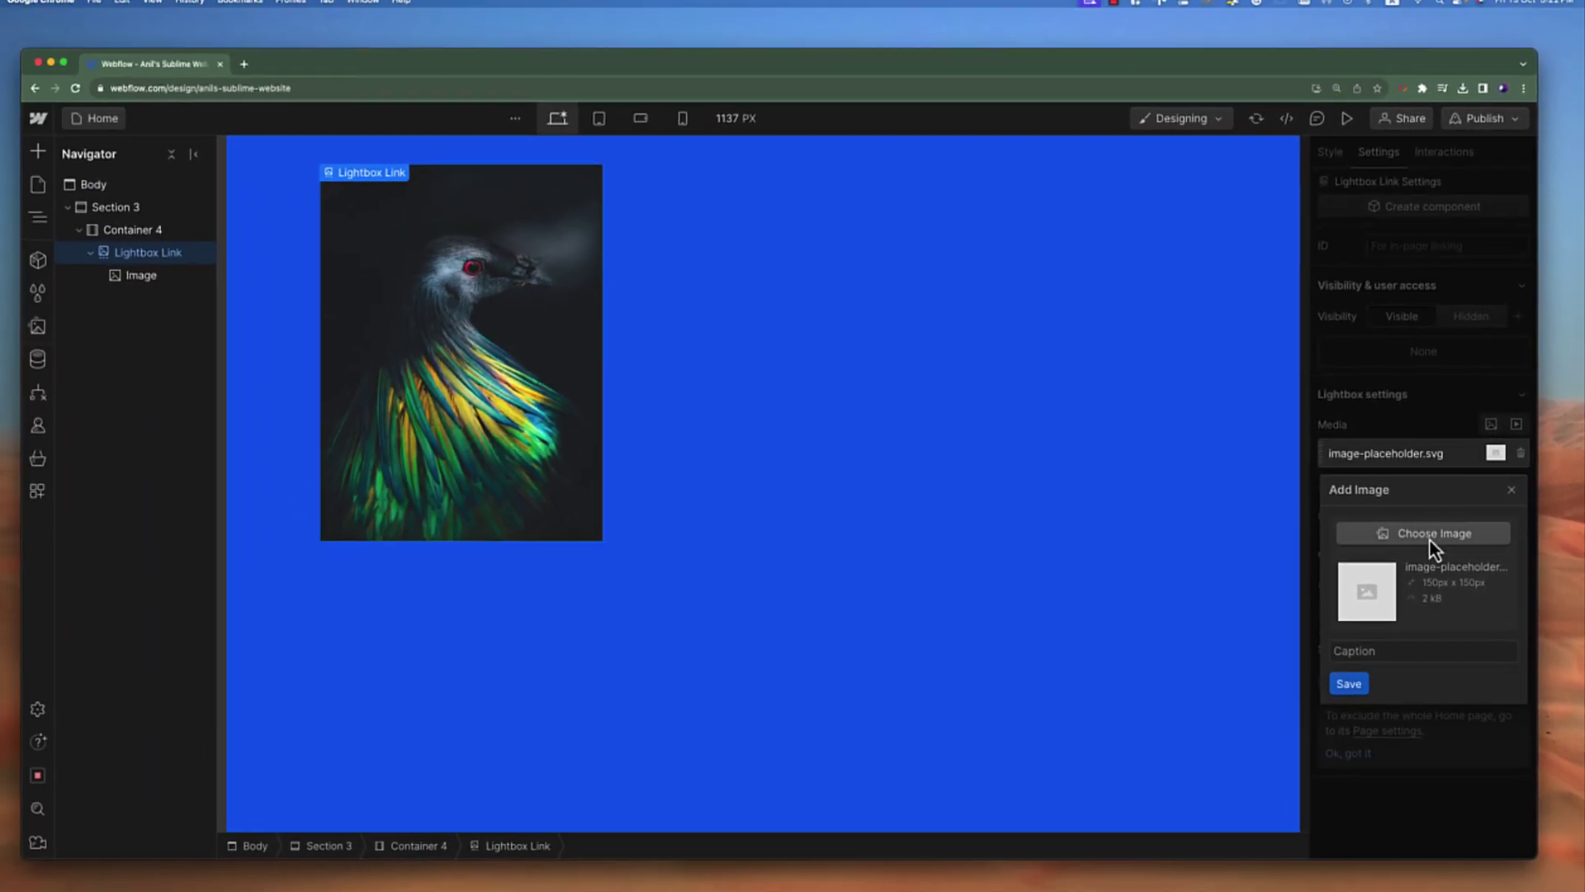
pyautogui.click(1392, 555)
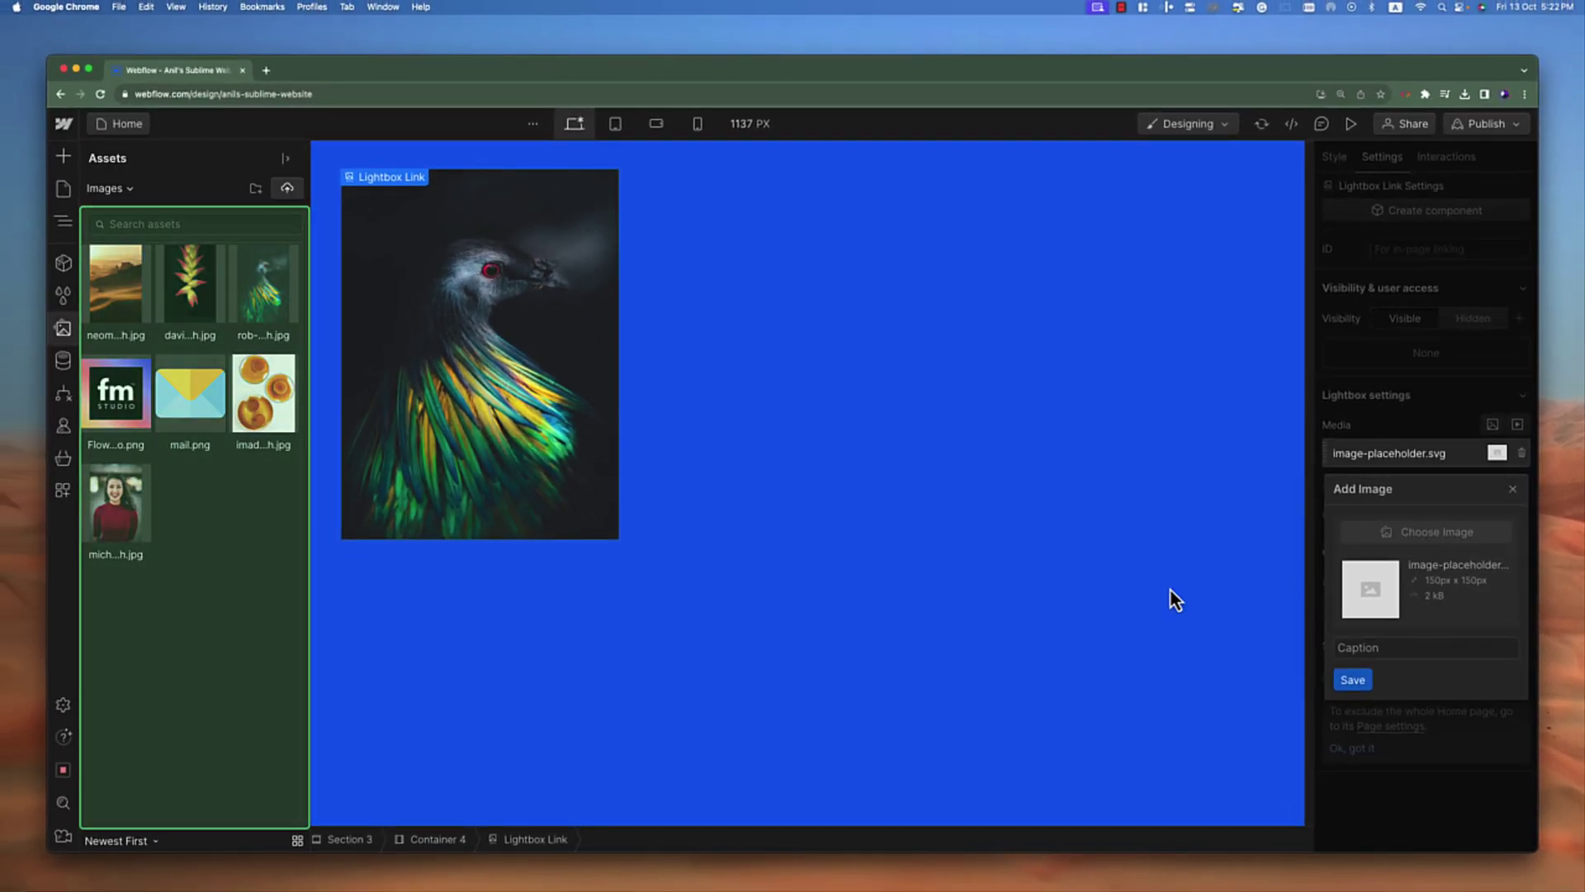
pyautogui.click(265, 309)
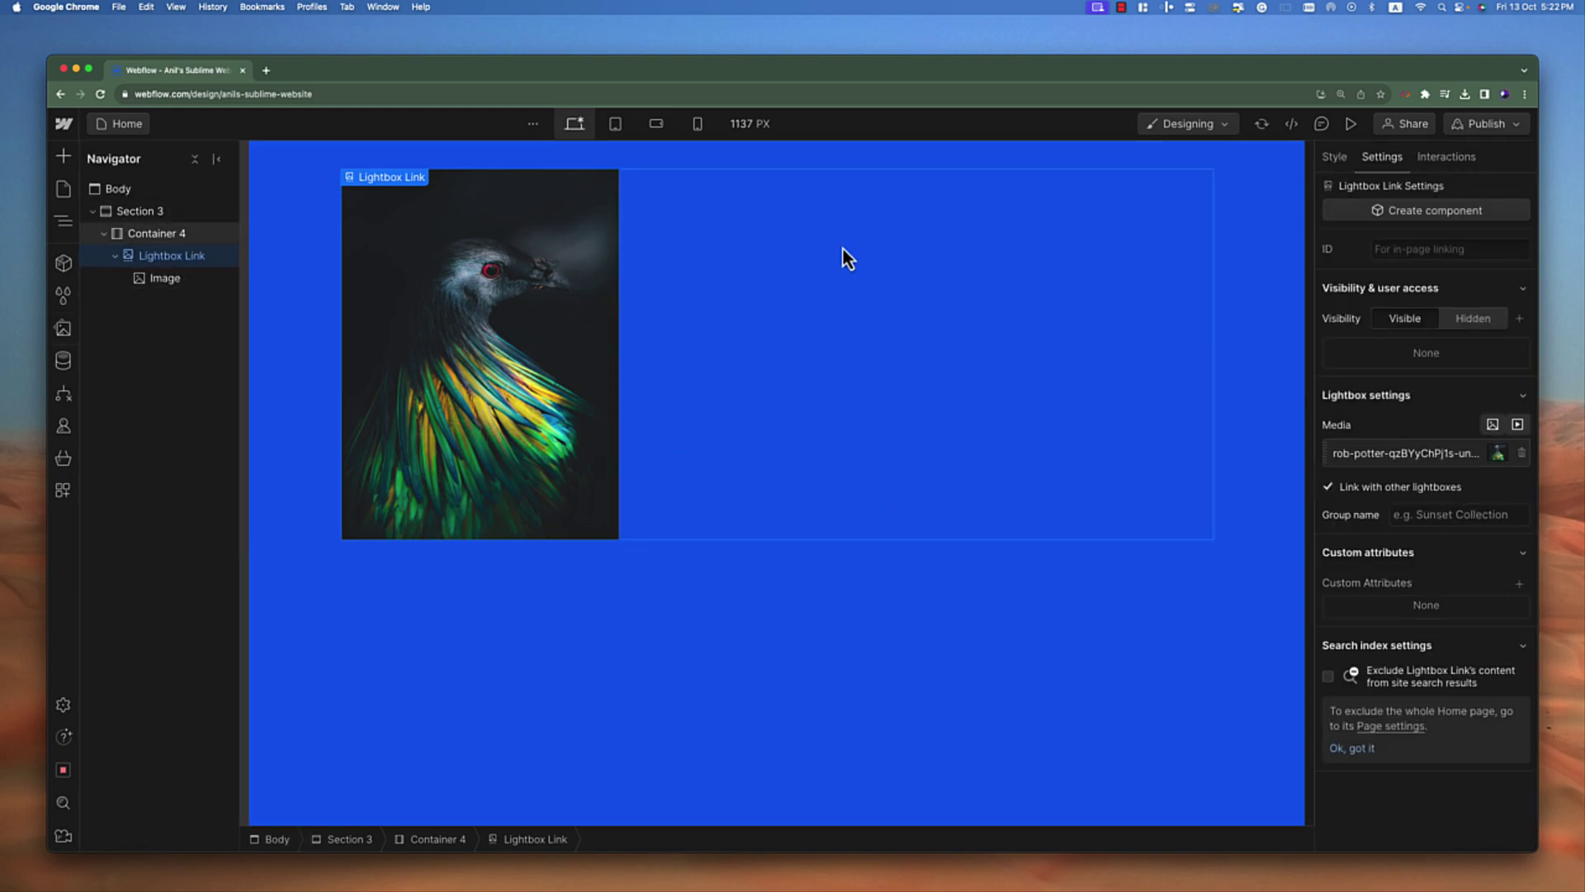
pyautogui.click(859, 647)
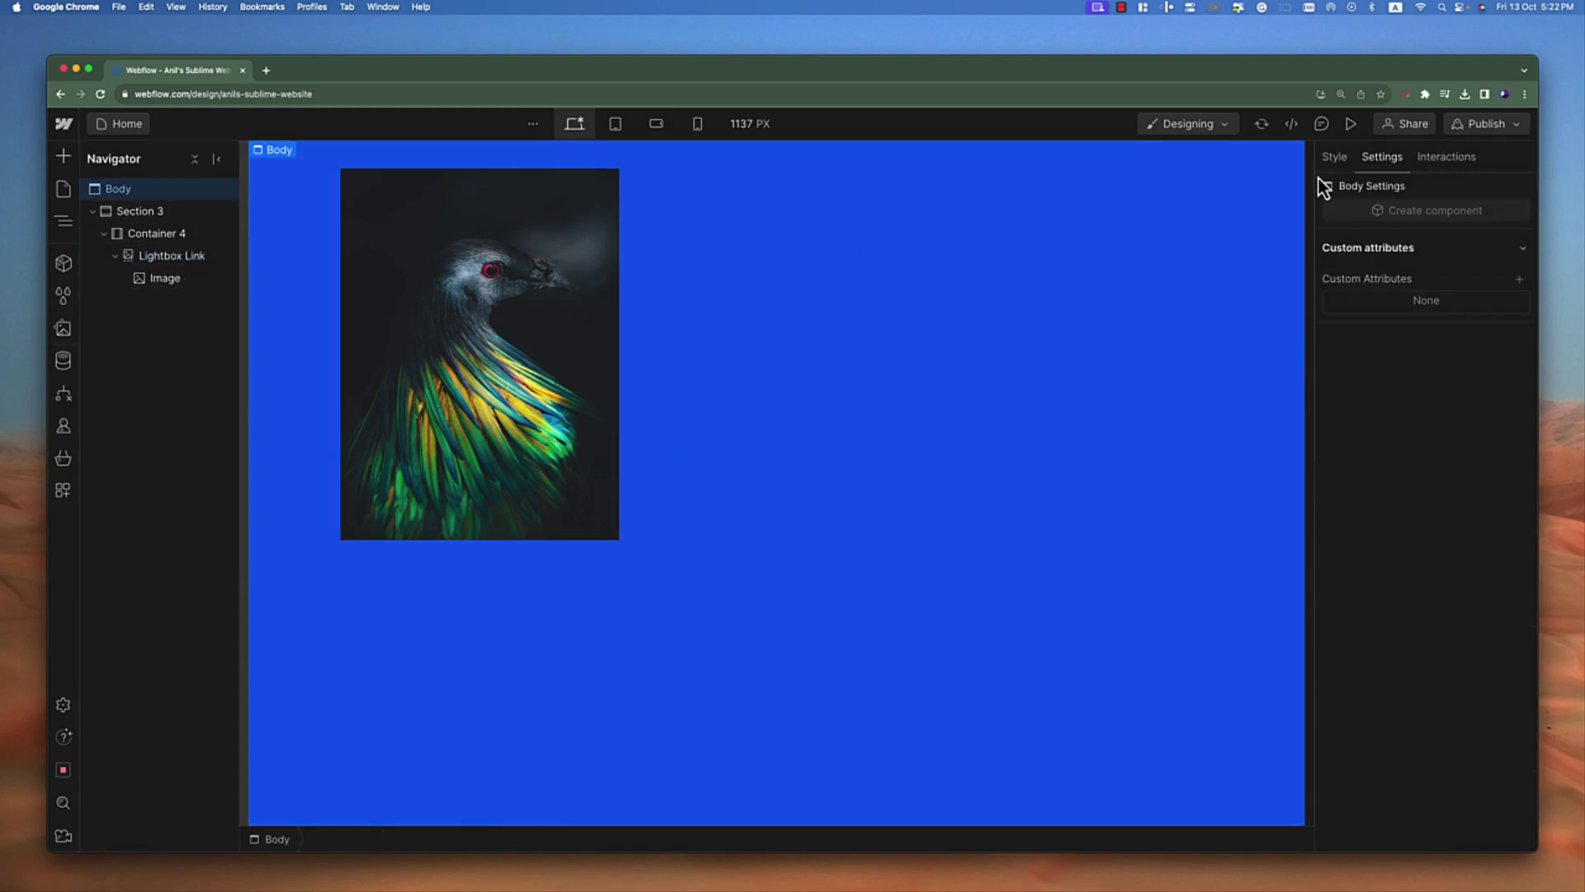
# In preview, open the bird thumbnail's enlarged lightbox and close it again.
pyautogui.click(1352, 126)
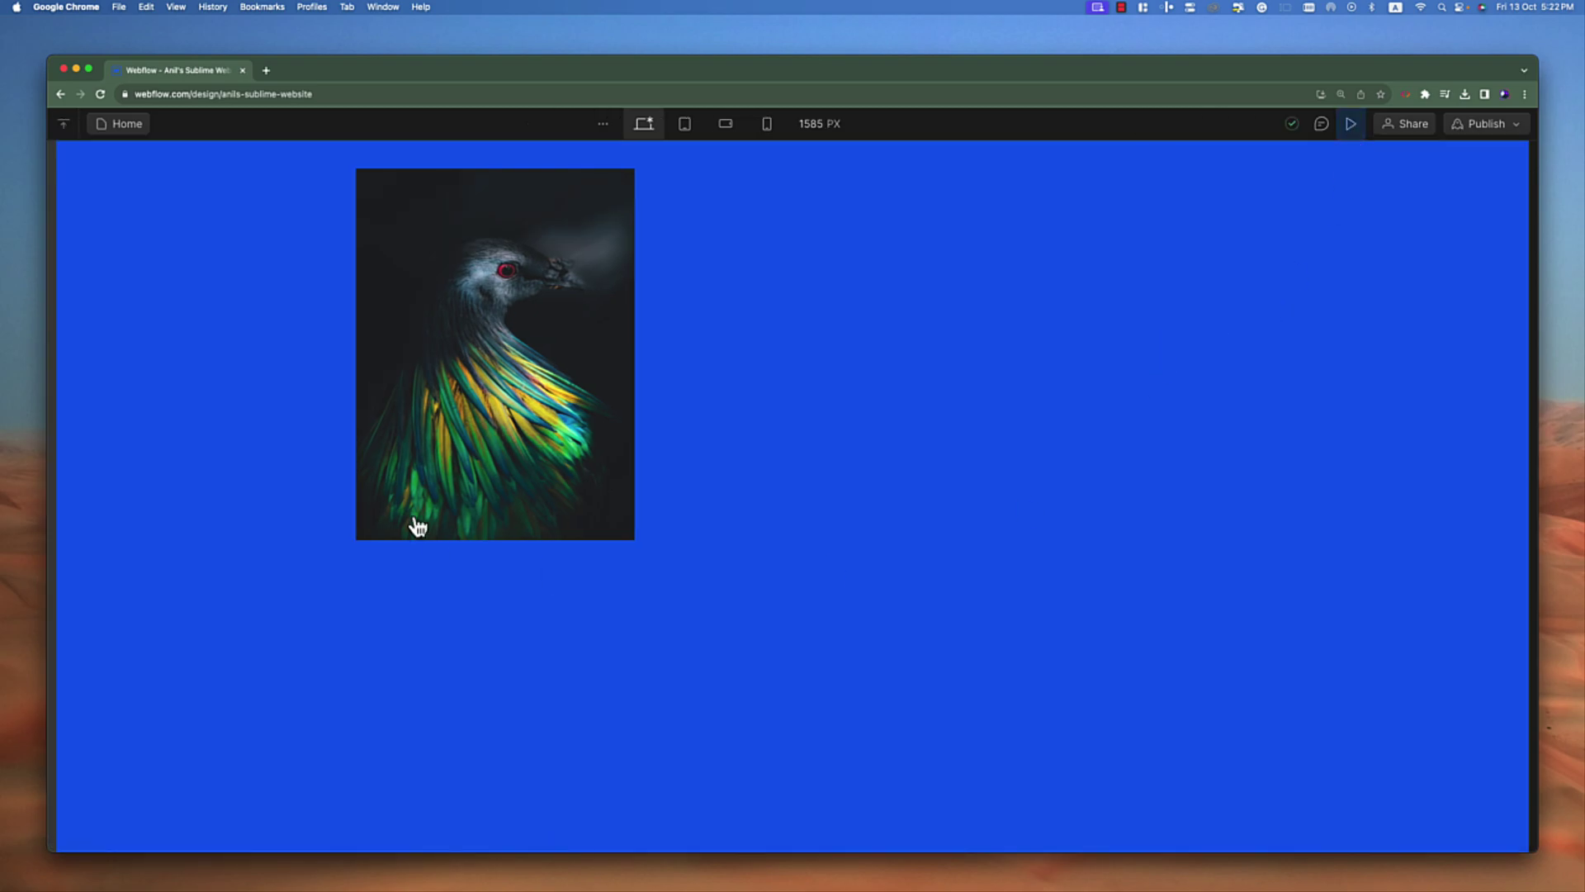
pyautogui.click(434, 341)
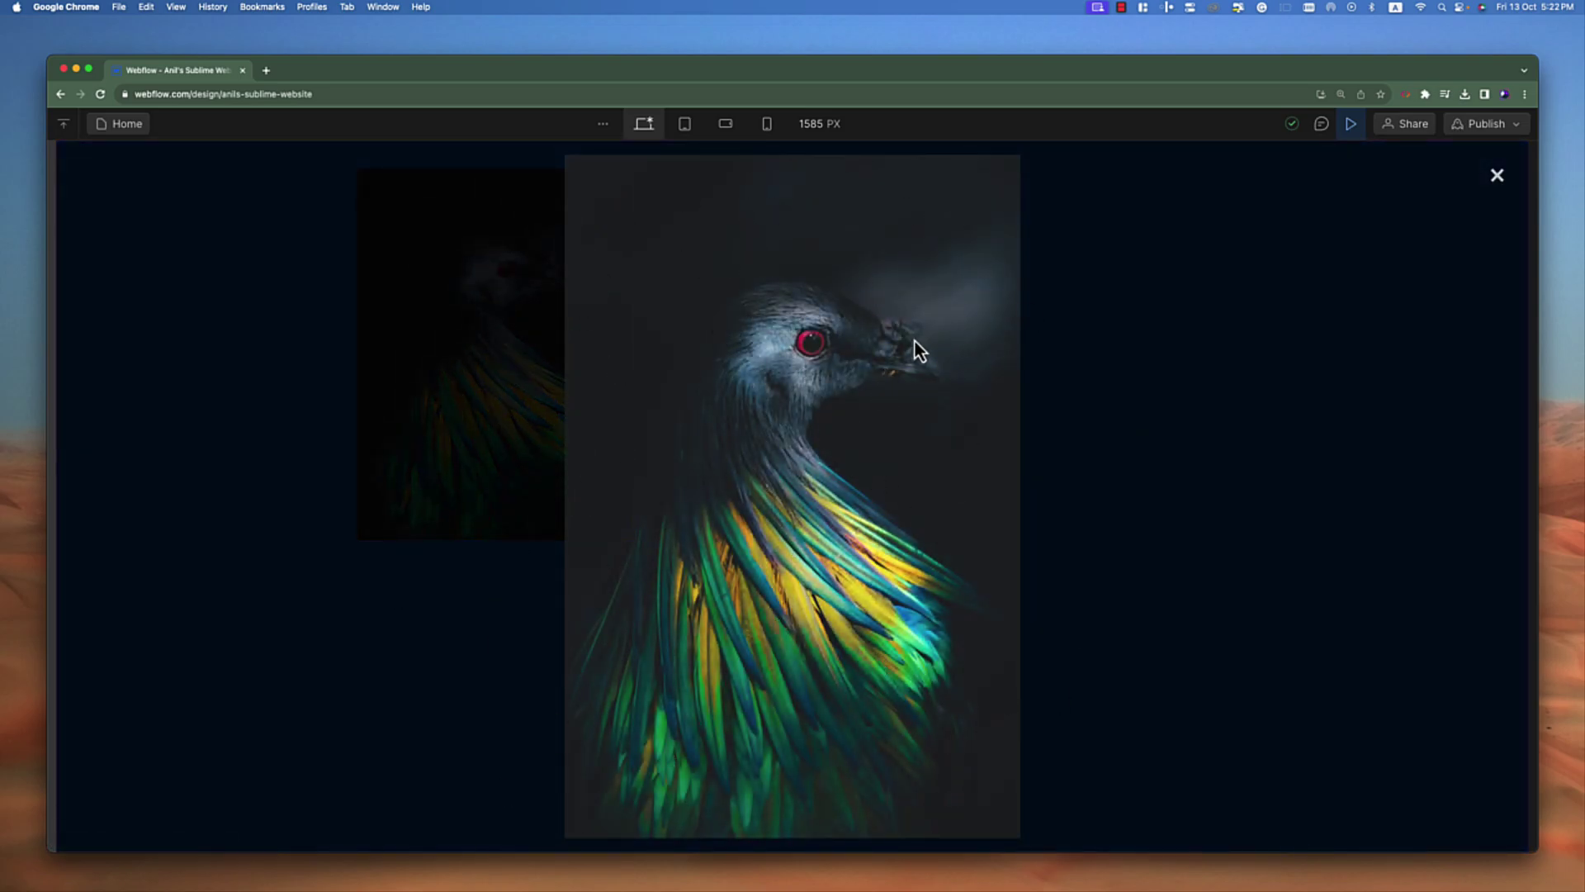
pyautogui.click(1211, 230)
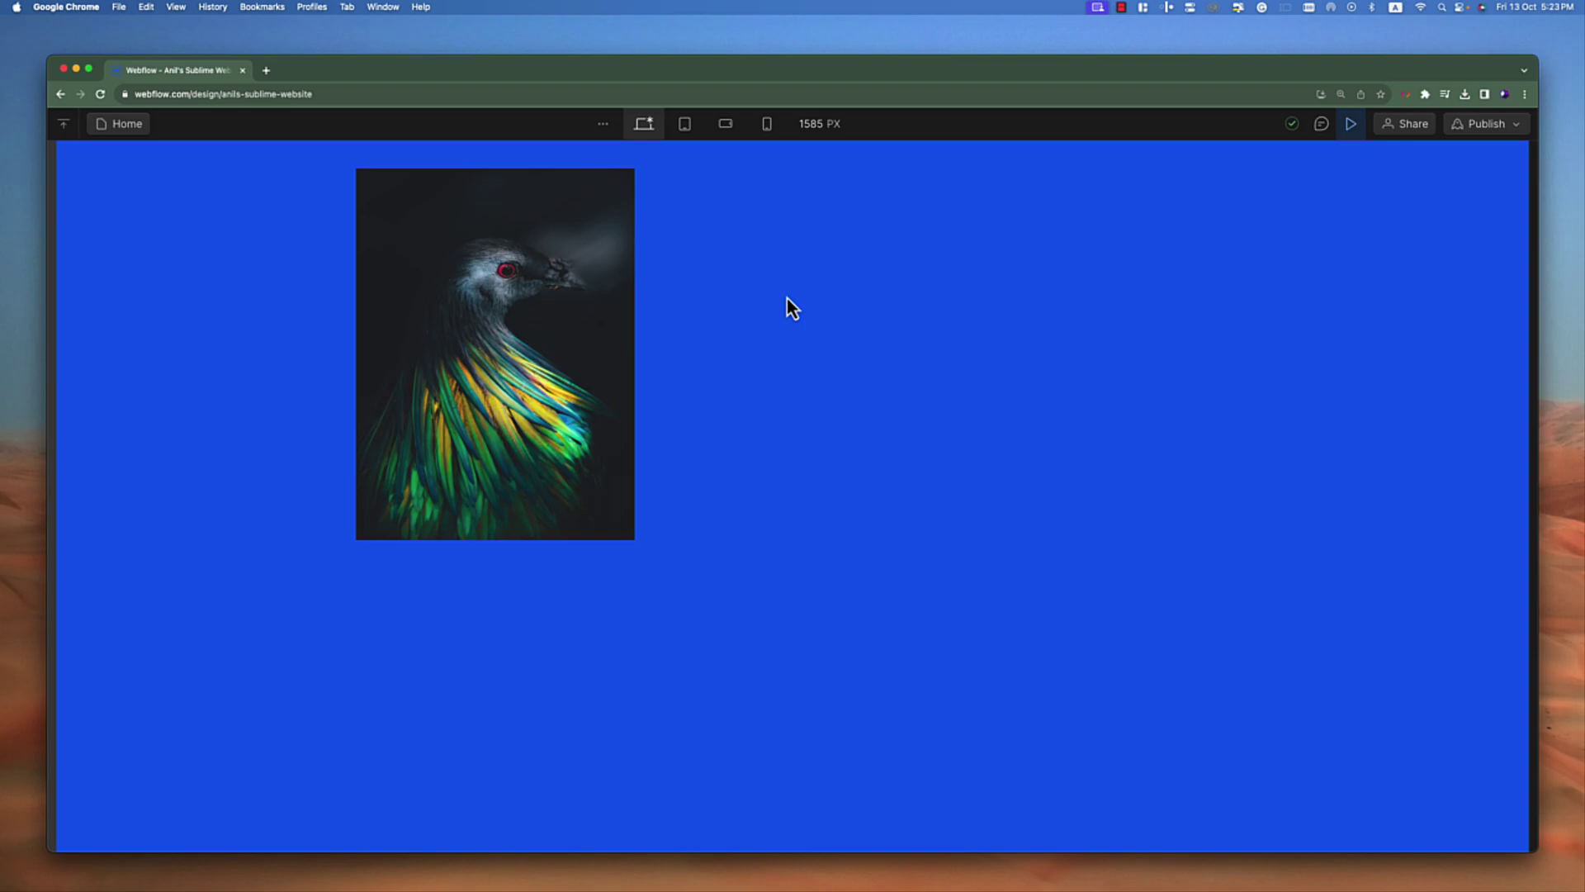
# Replace the Lightbox Link's media image with the neom desert photo.
pyautogui.click(1352, 124)
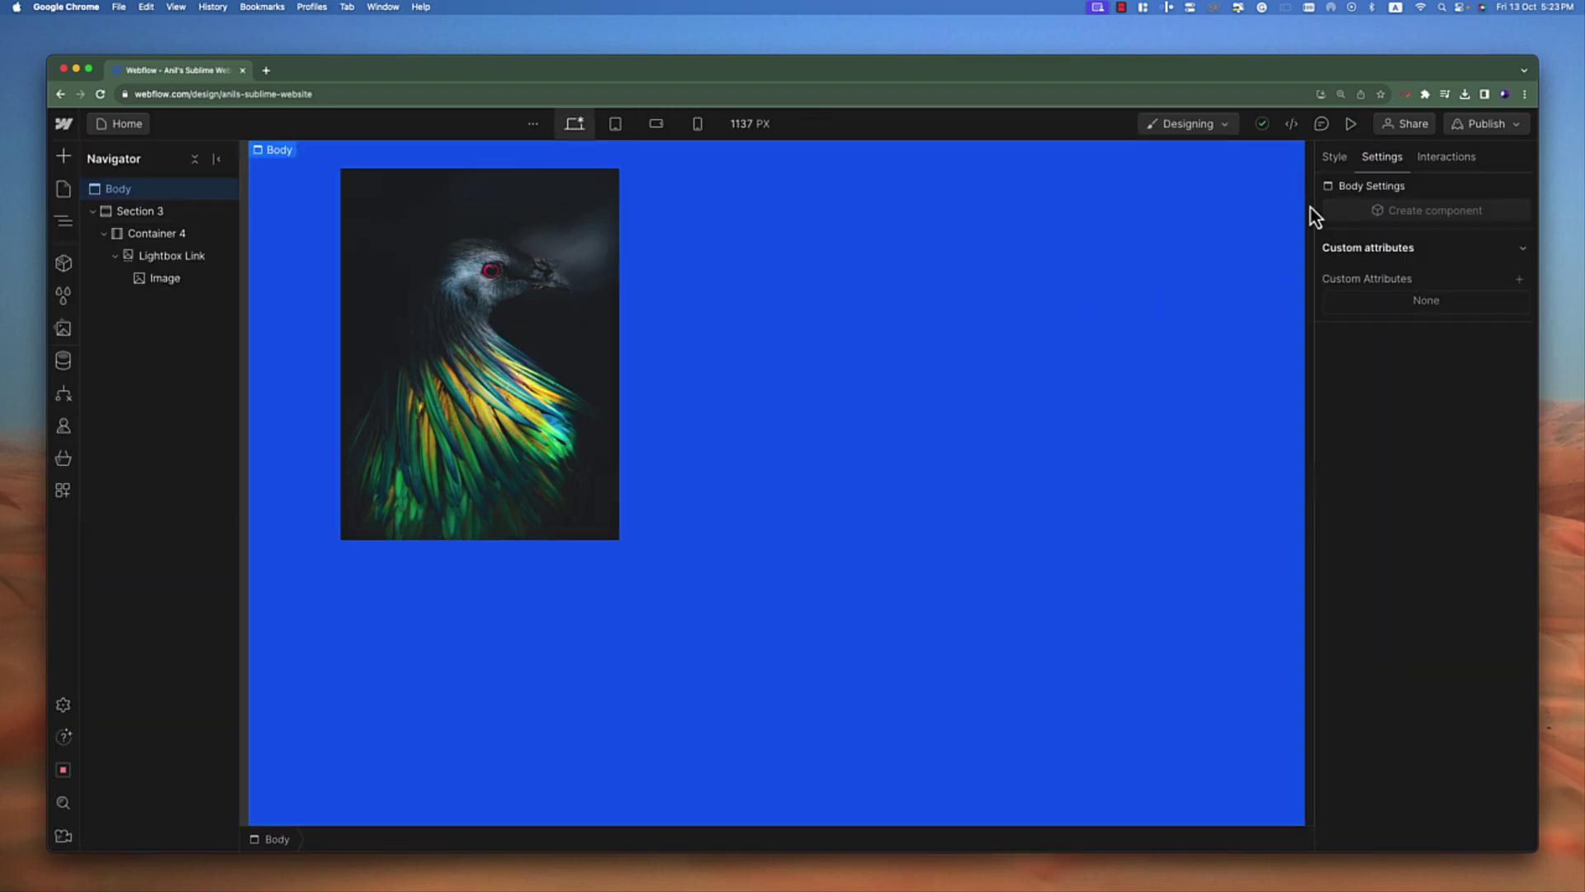
pyautogui.click(551, 319)
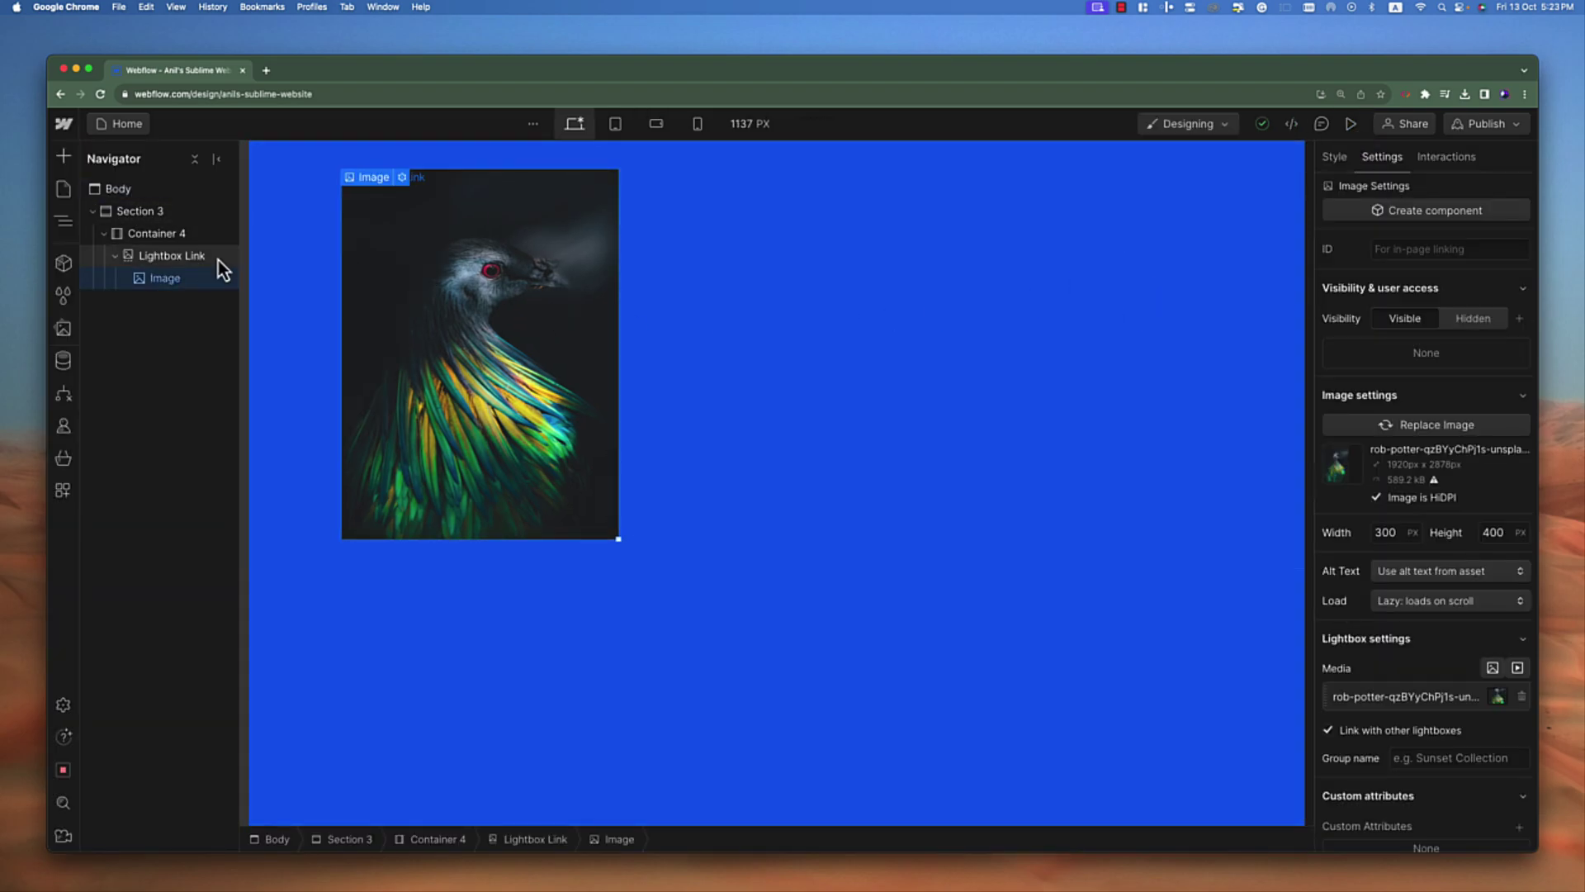
pyautogui.click(190, 257)
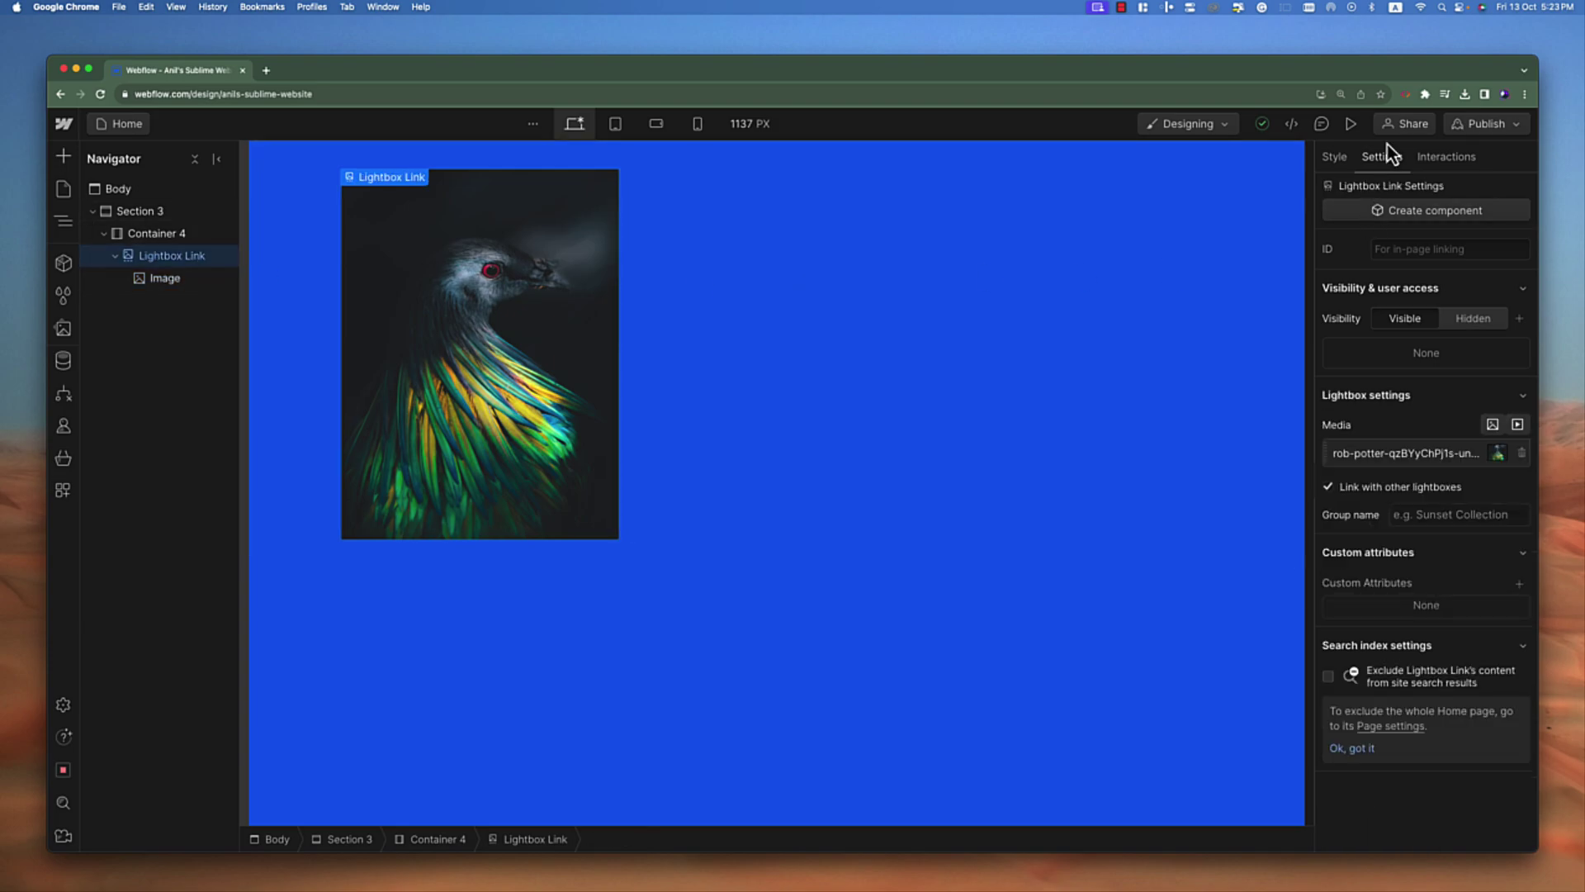
pyautogui.click(1410, 461)
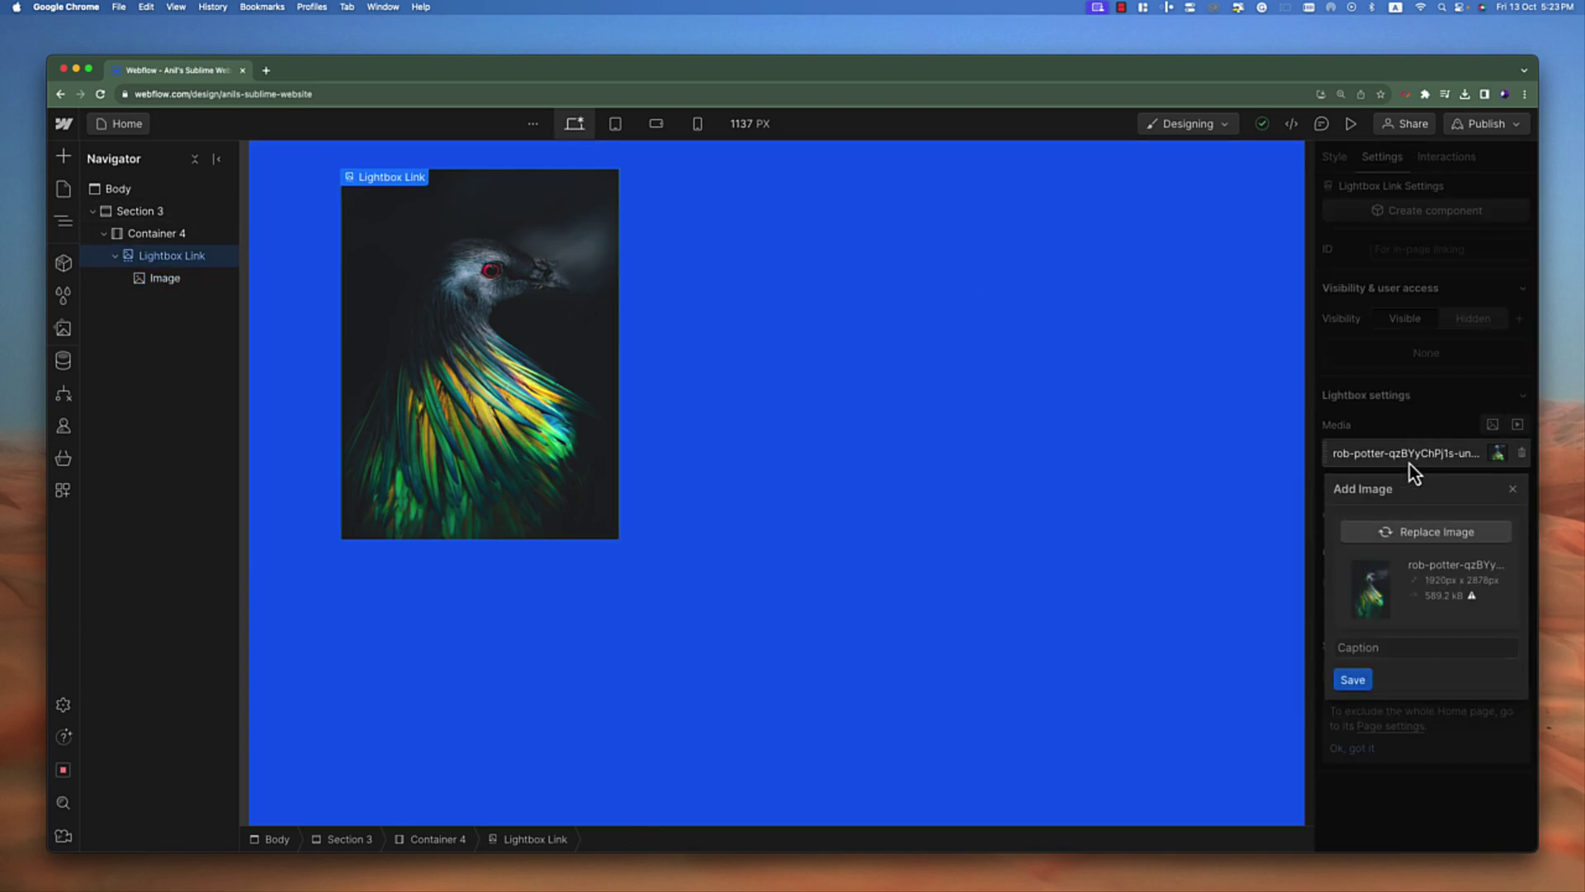
pyautogui.click(1420, 537)
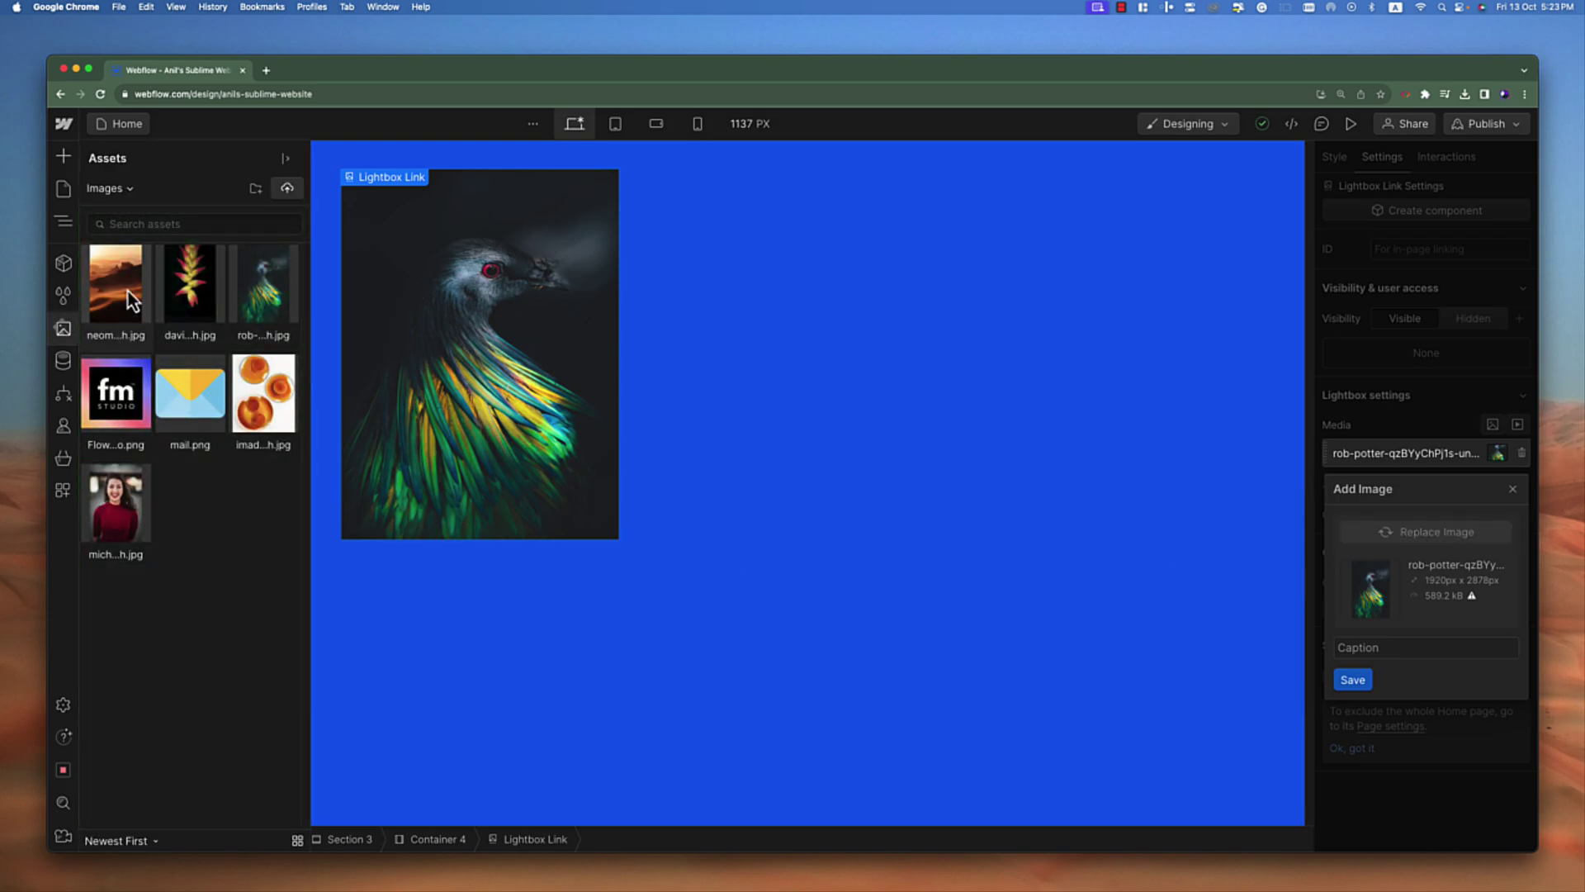
pyautogui.click(115, 283)
pyautogui.click(861, 385)
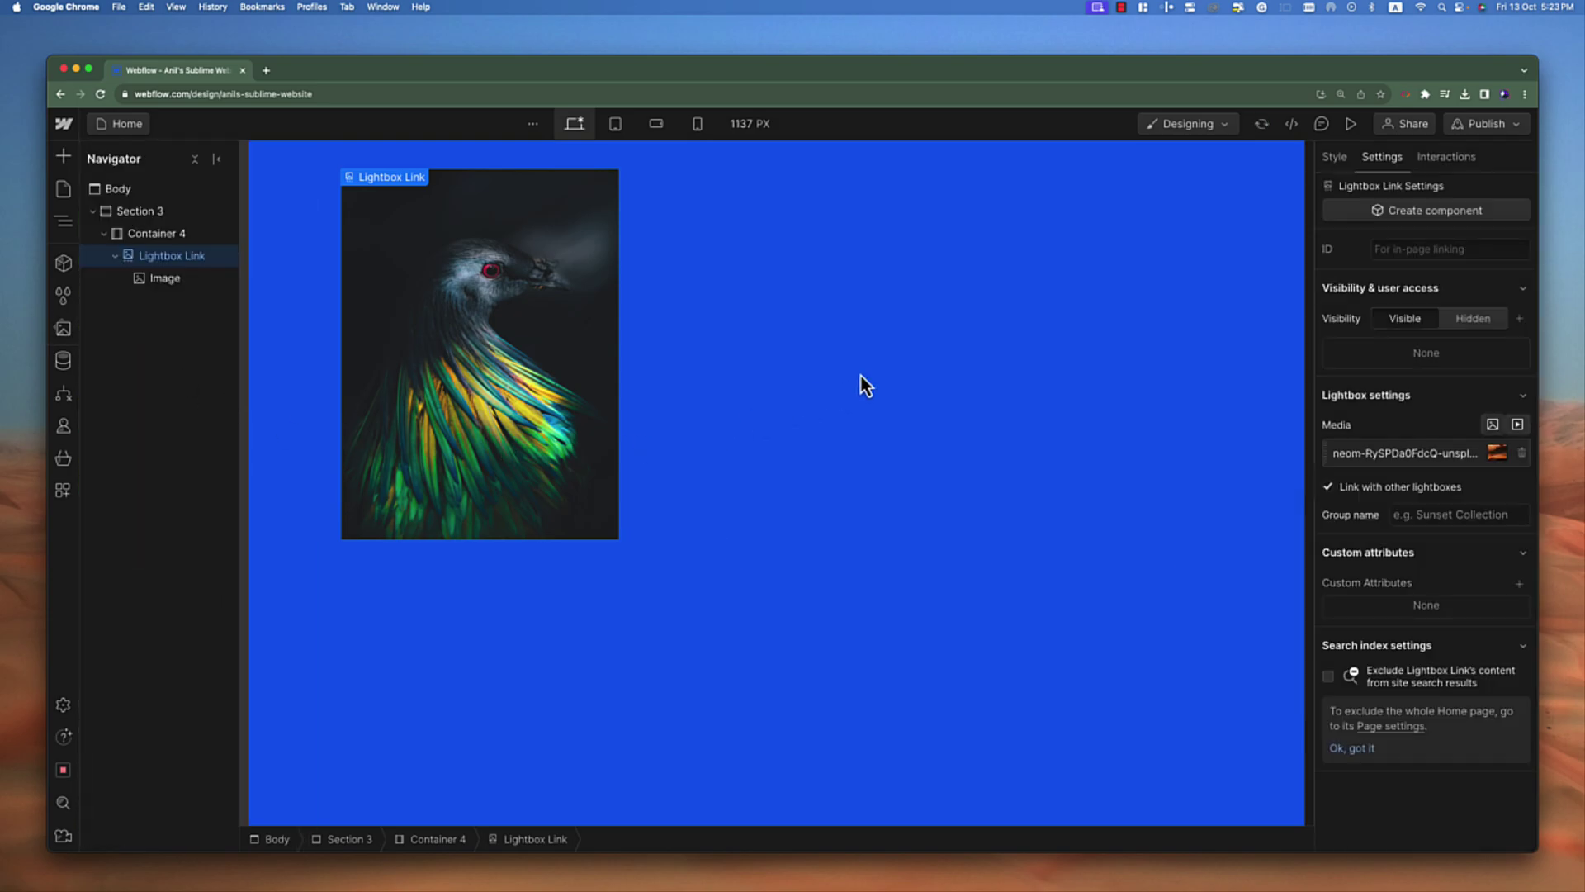
# Preview the page, confirm the thumbnail opens the desert photo, then exit preview.
pyautogui.click(1350, 132)
pyautogui.click(512, 294)
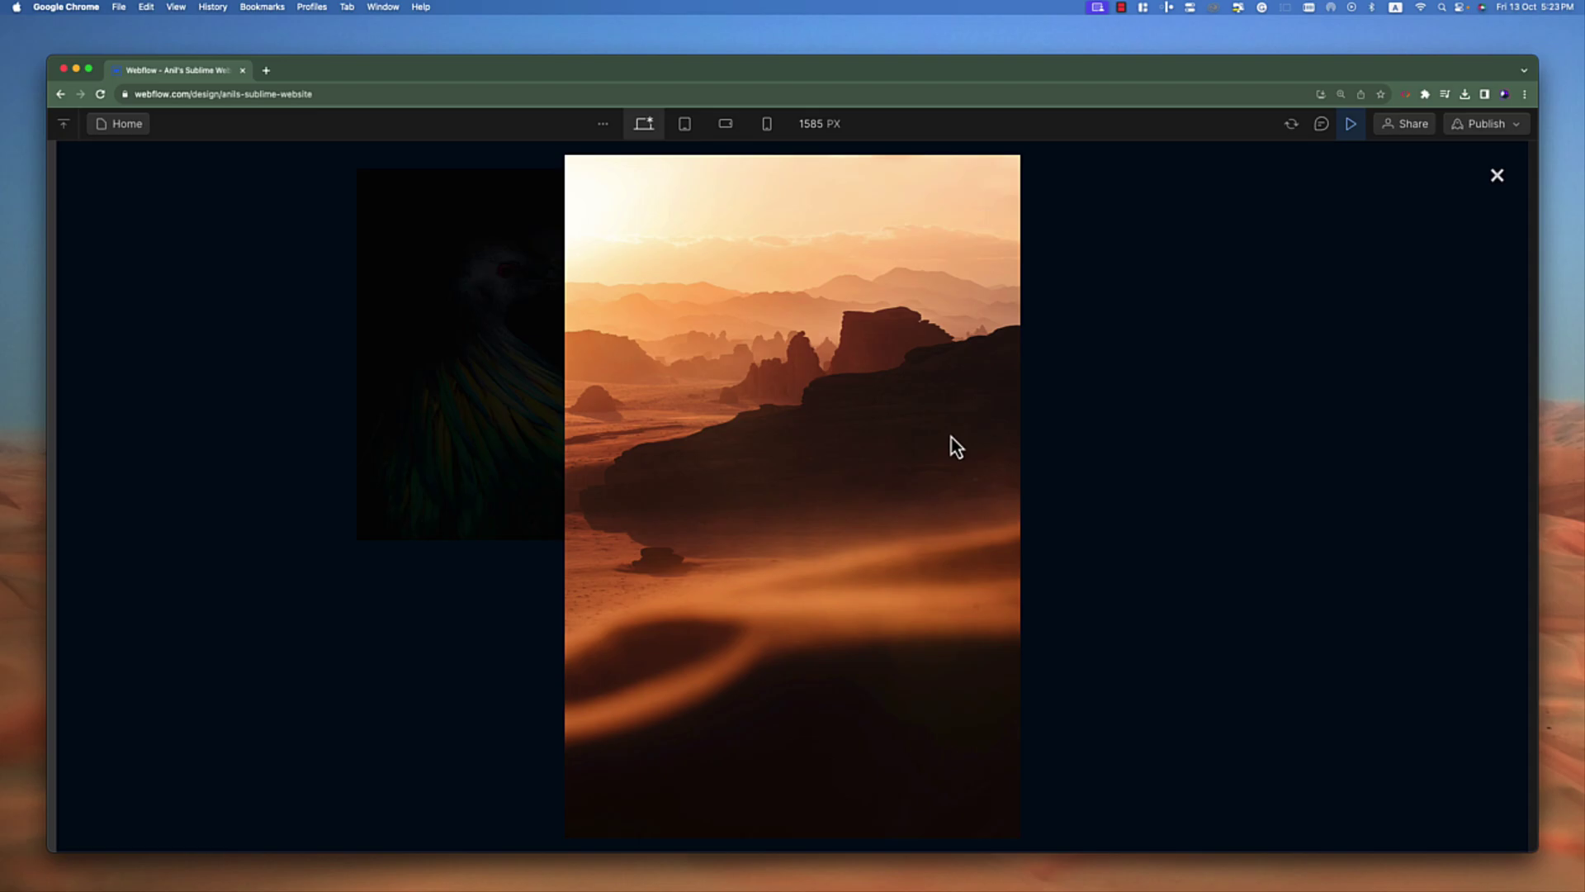
pyautogui.click(1496, 175)
pyautogui.click(1354, 132)
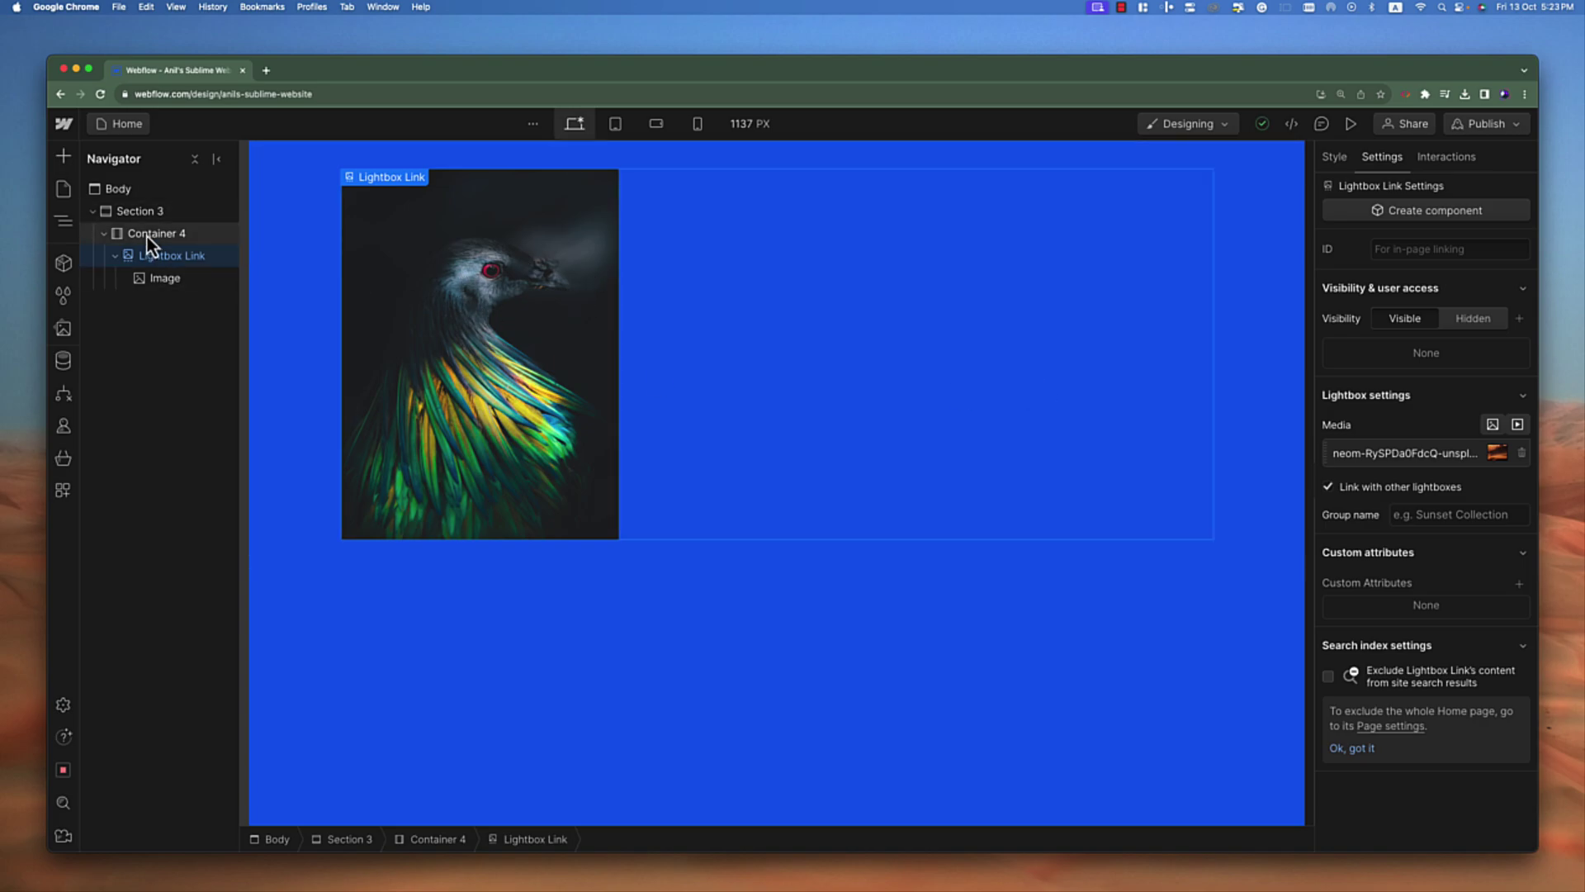
# Paste two copies of the bird Lightbox Link into Container 4 for three thumbnails.
pyautogui.click(115, 256)
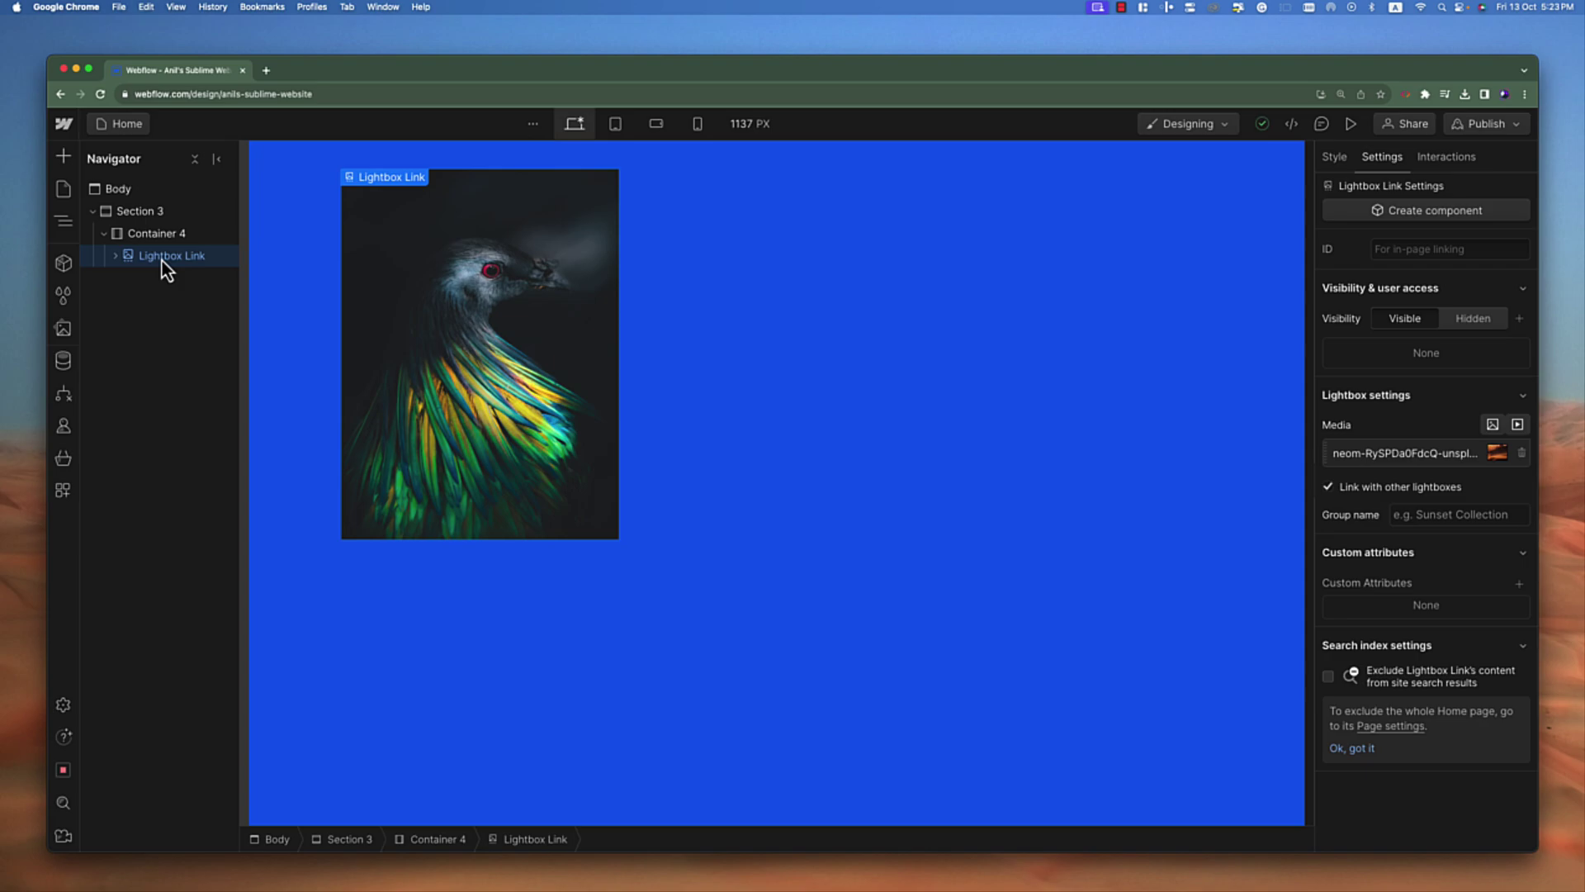
pyautogui.click(164, 237)
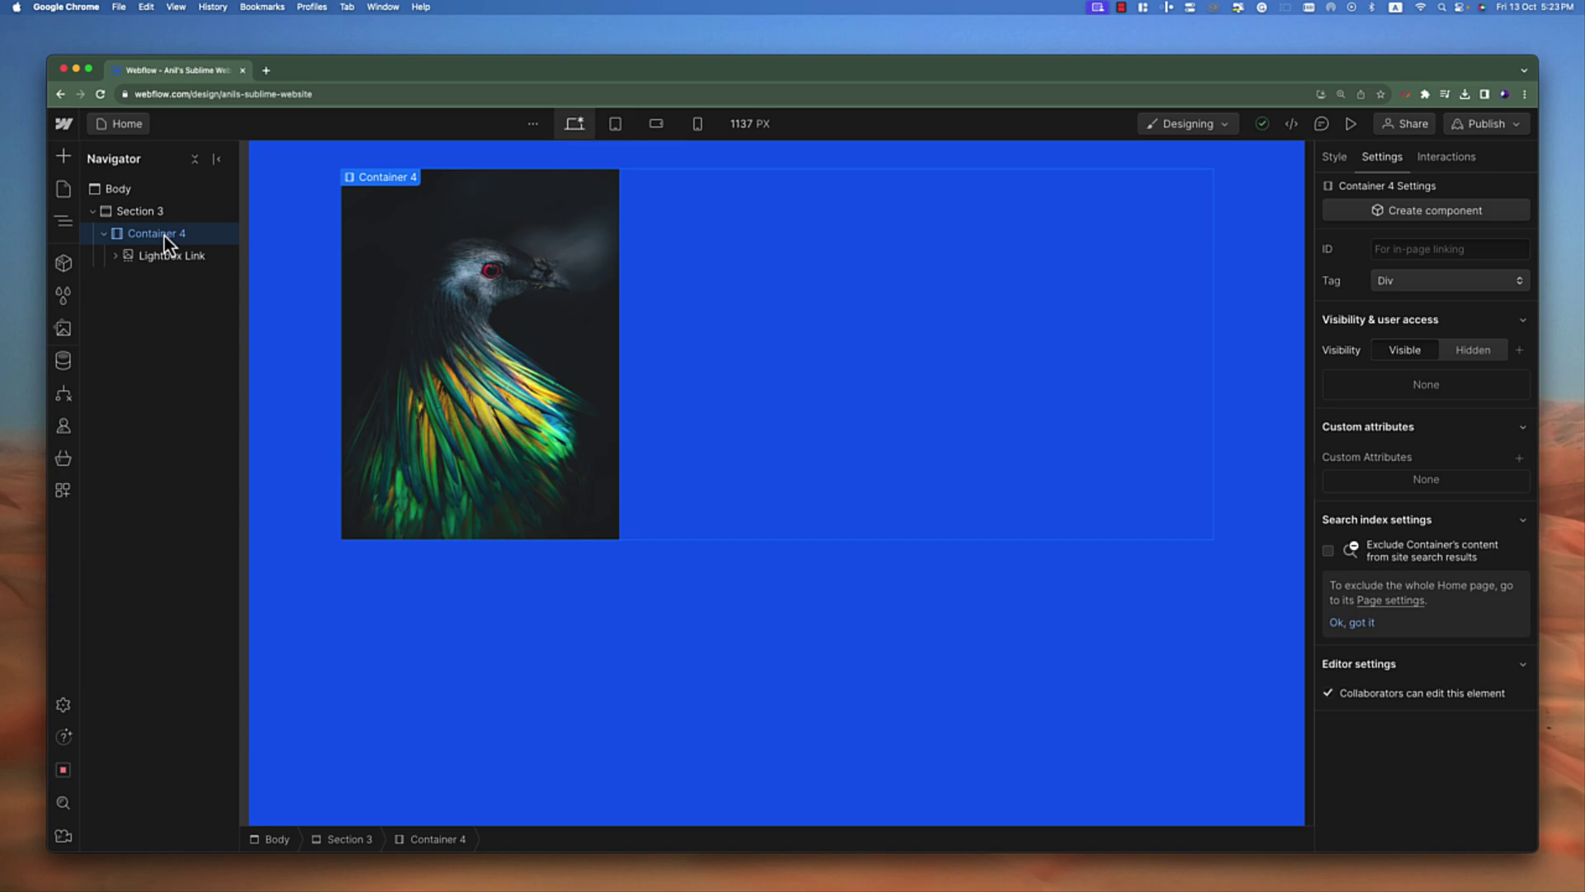
pyautogui.press('super+v')
pyautogui.press('super+v')
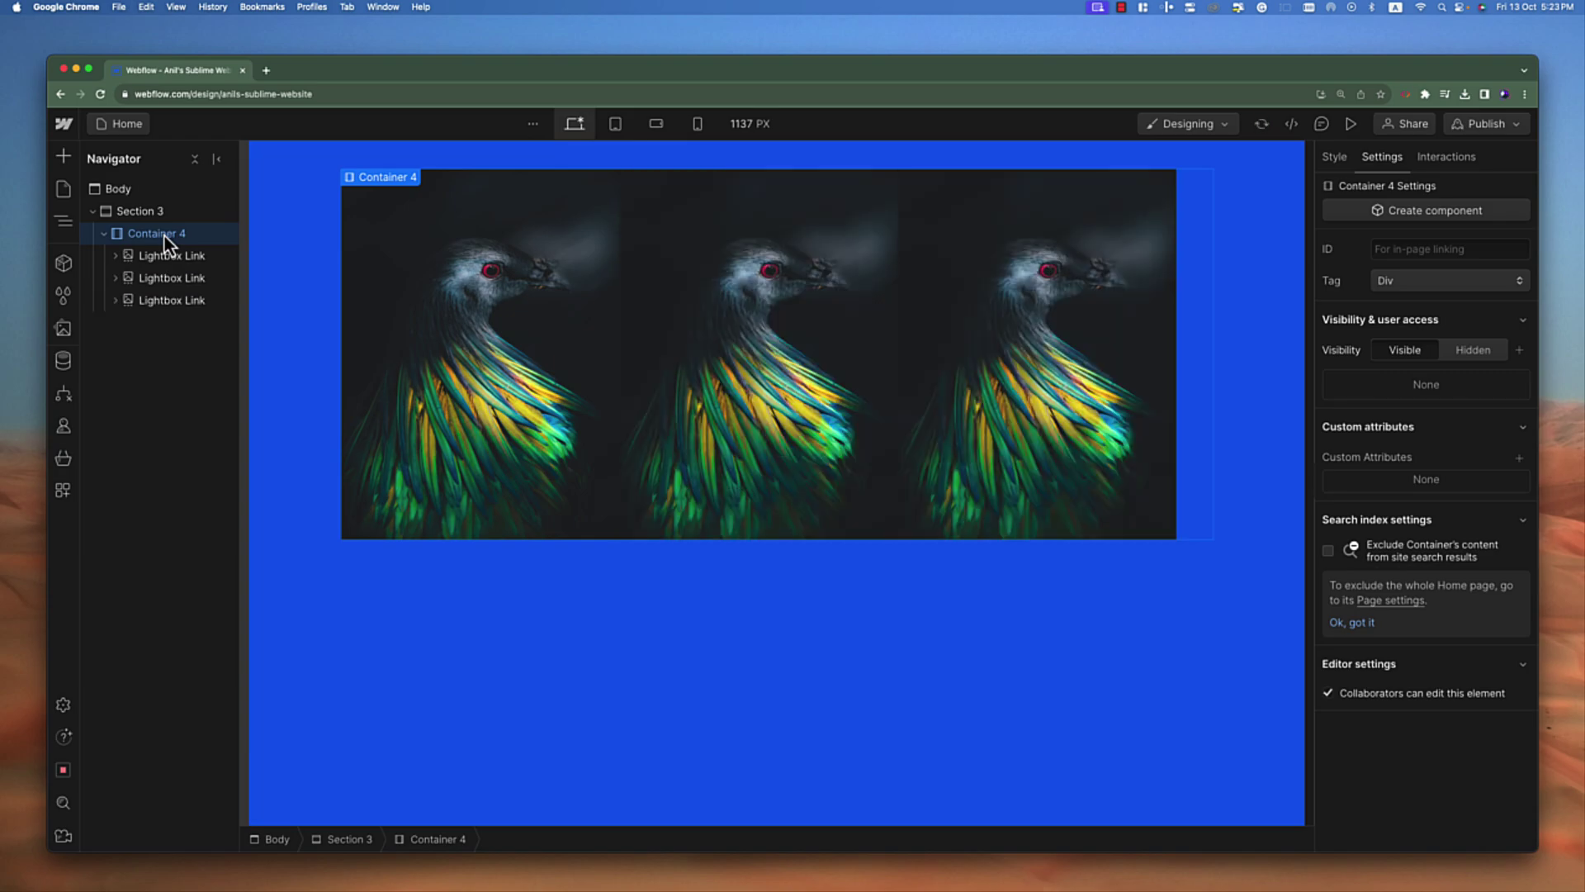
pyautogui.click(180, 258)
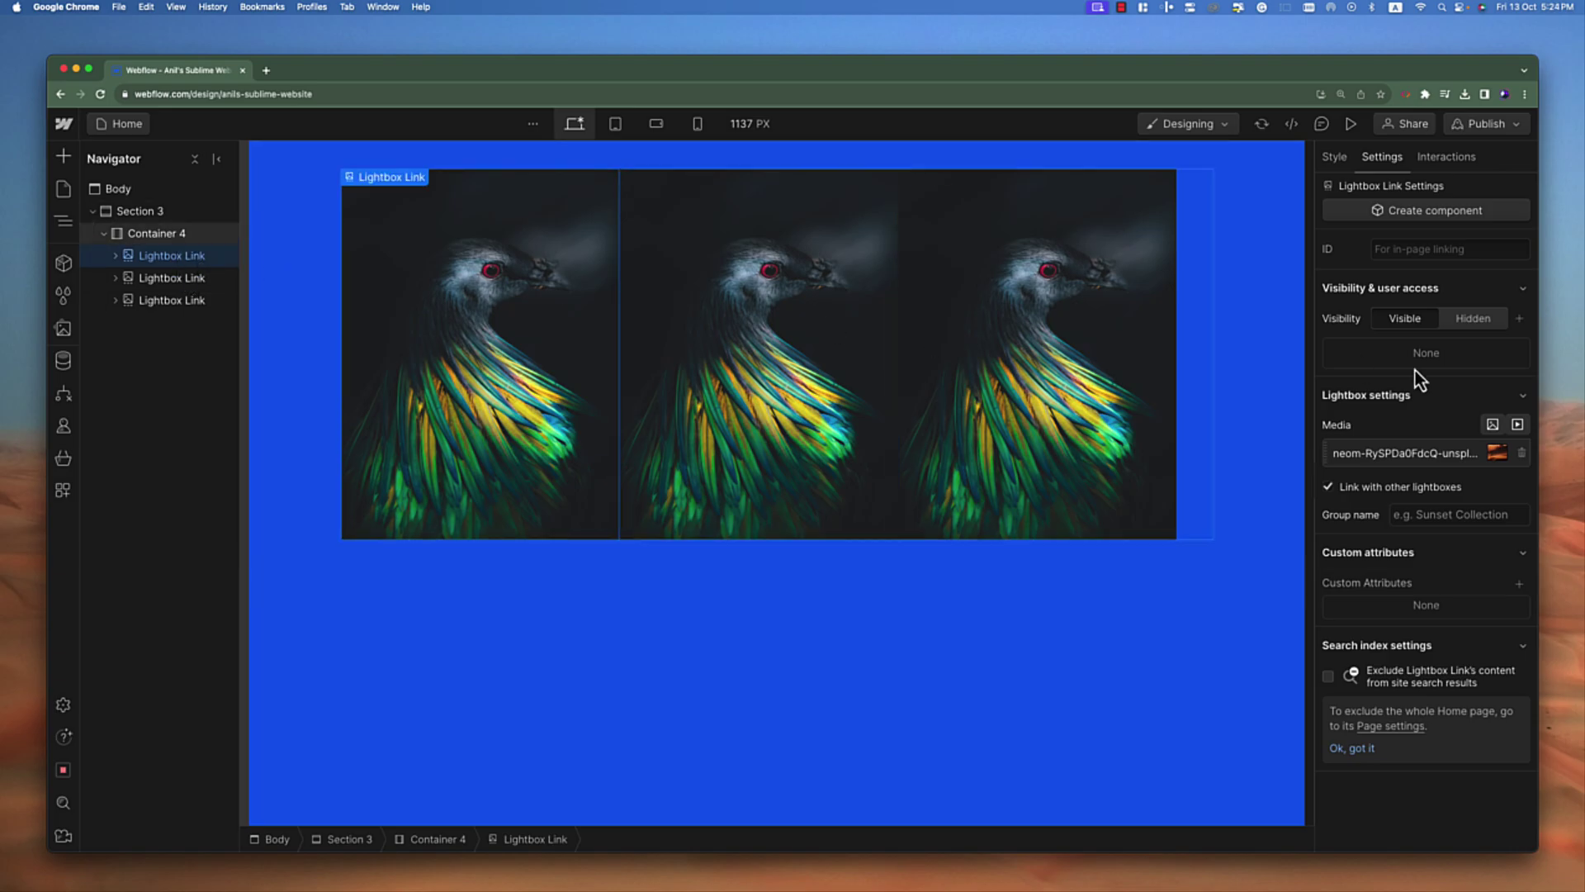
# Change the second thumbnail's picture to the red flower (david-clode) image.
pyautogui.click(1417, 461)
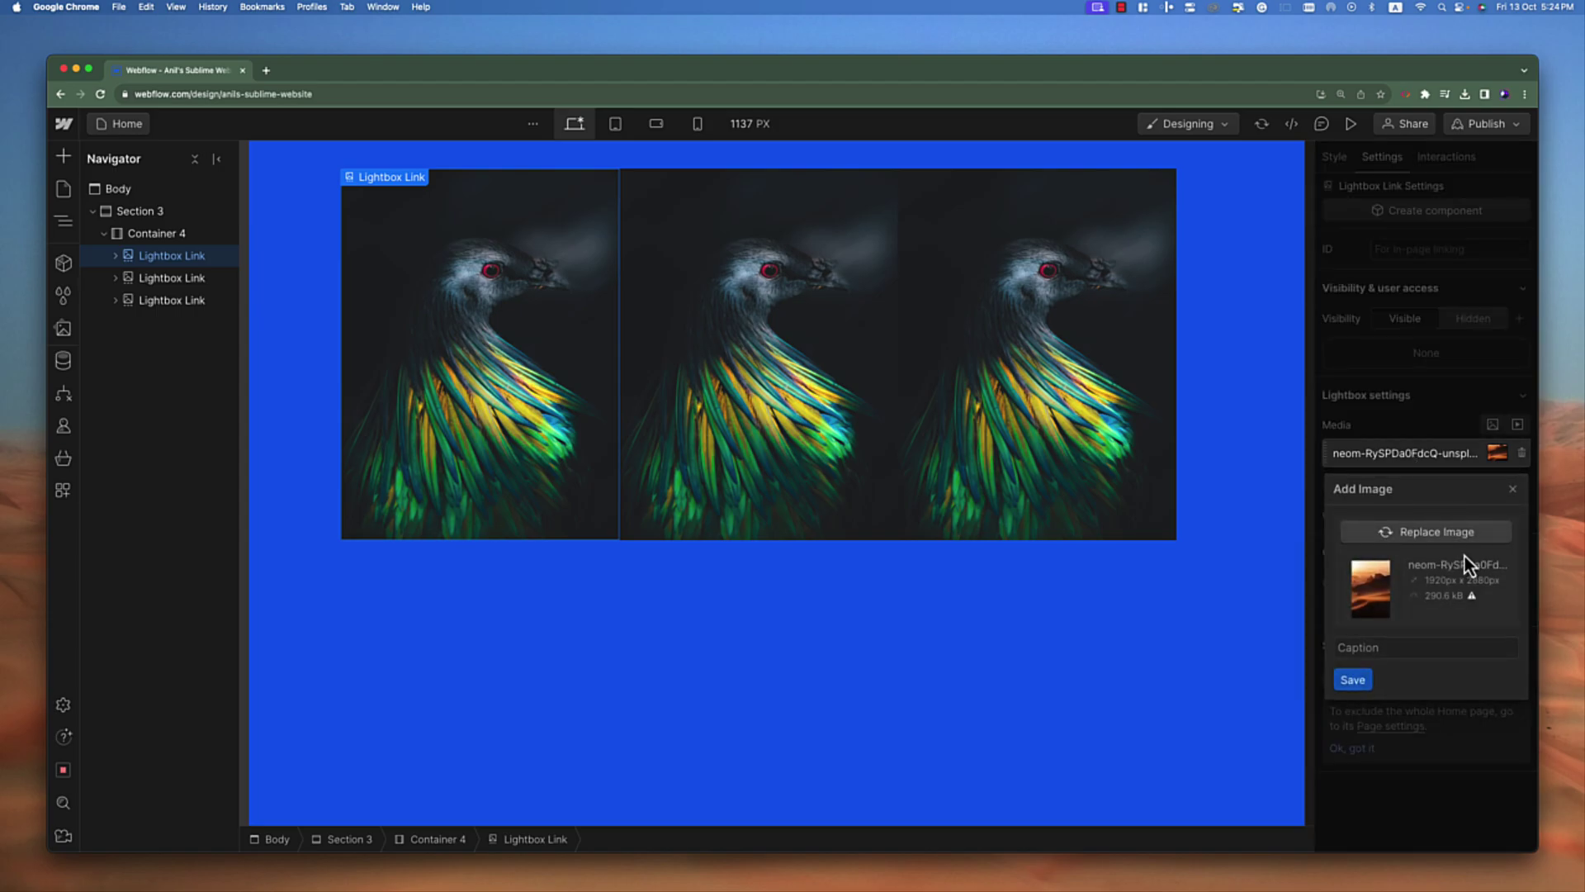
pyautogui.click(1404, 358)
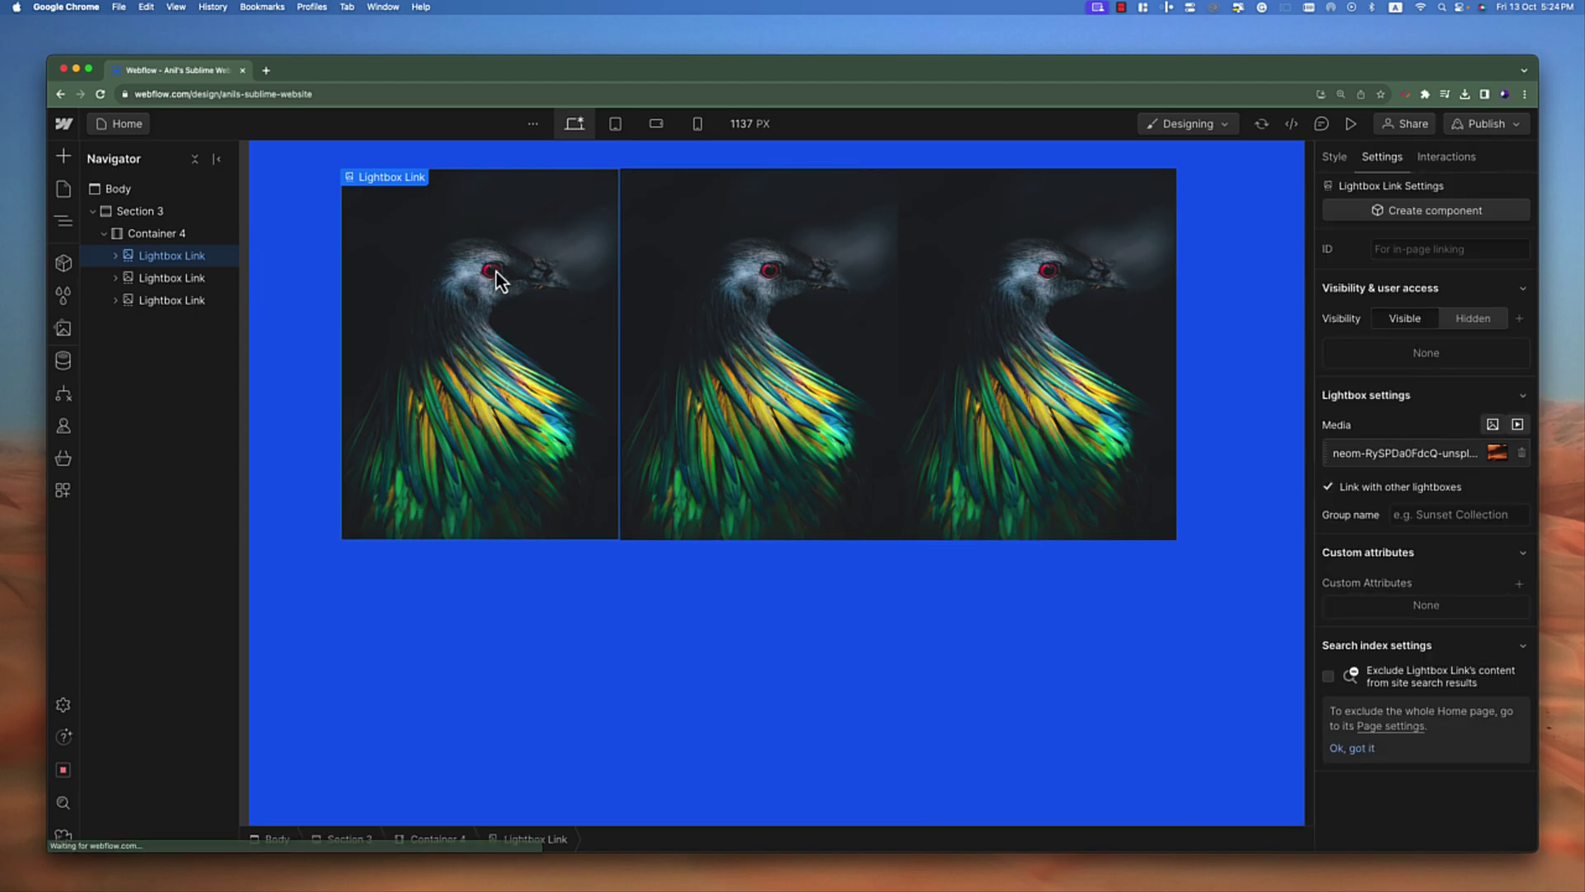
pyautogui.click(497, 271)
pyautogui.click(402, 176)
pyautogui.click(495, 592)
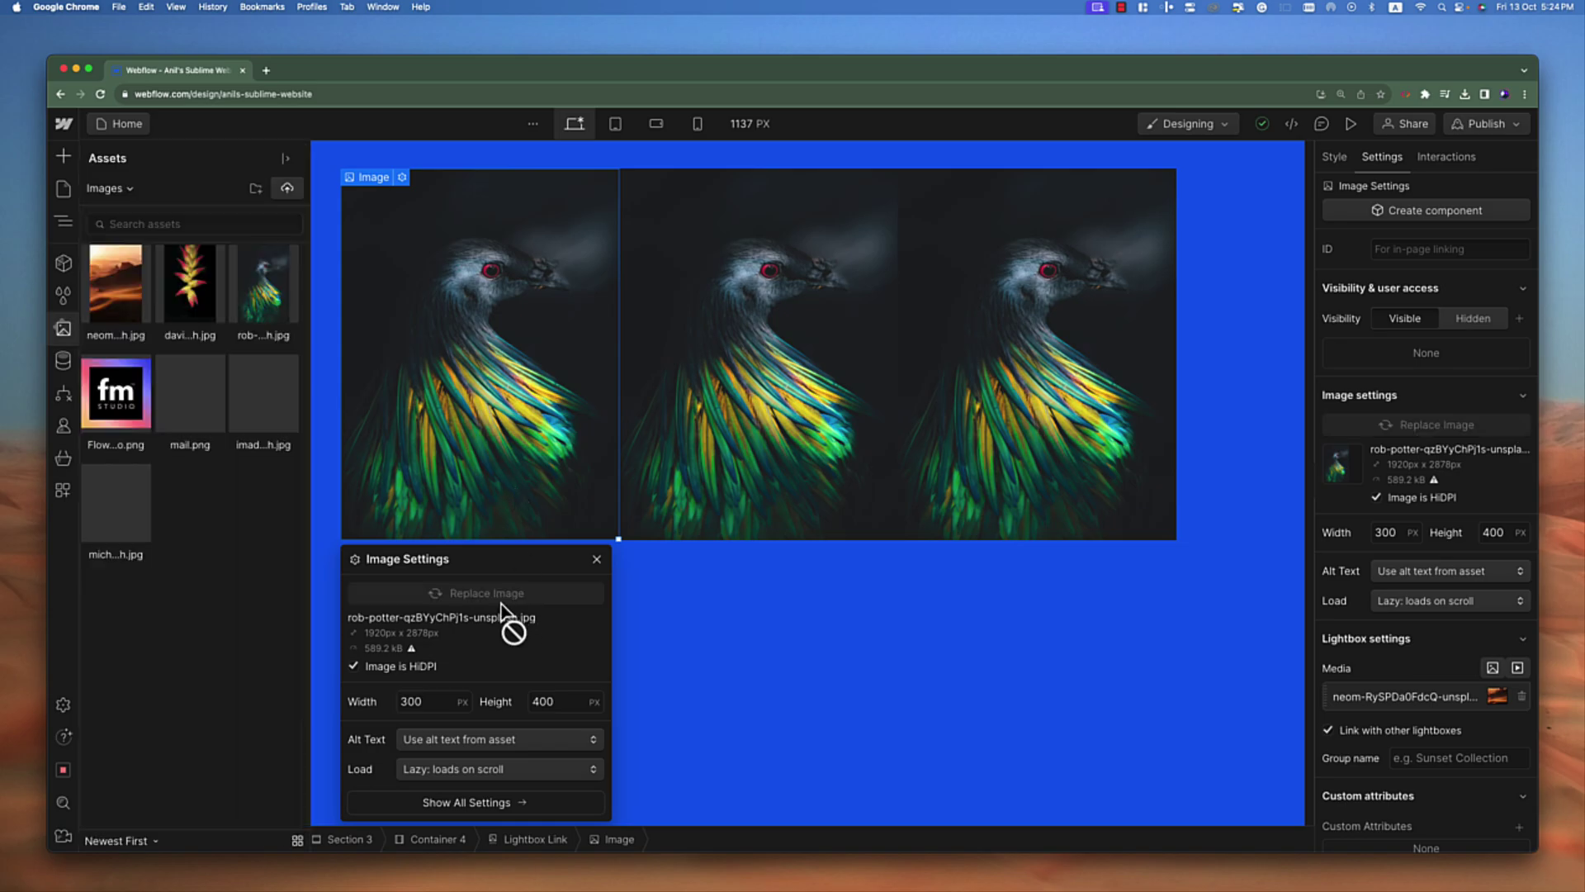
pyautogui.click(283, 310)
pyautogui.click(682, 304)
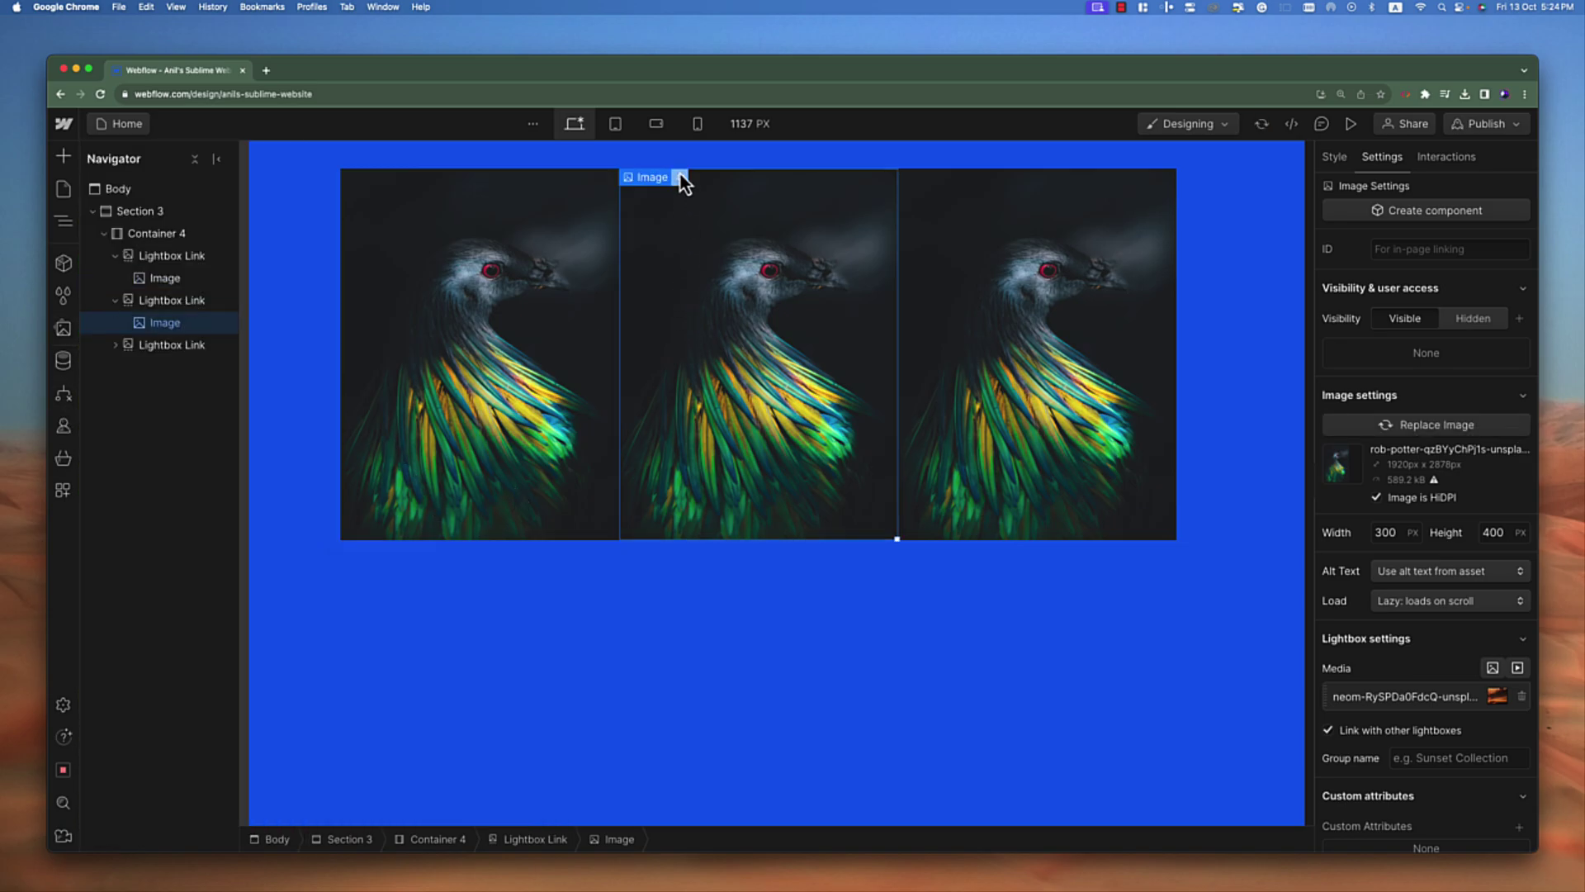
pyautogui.click(681, 176)
pyautogui.click(772, 593)
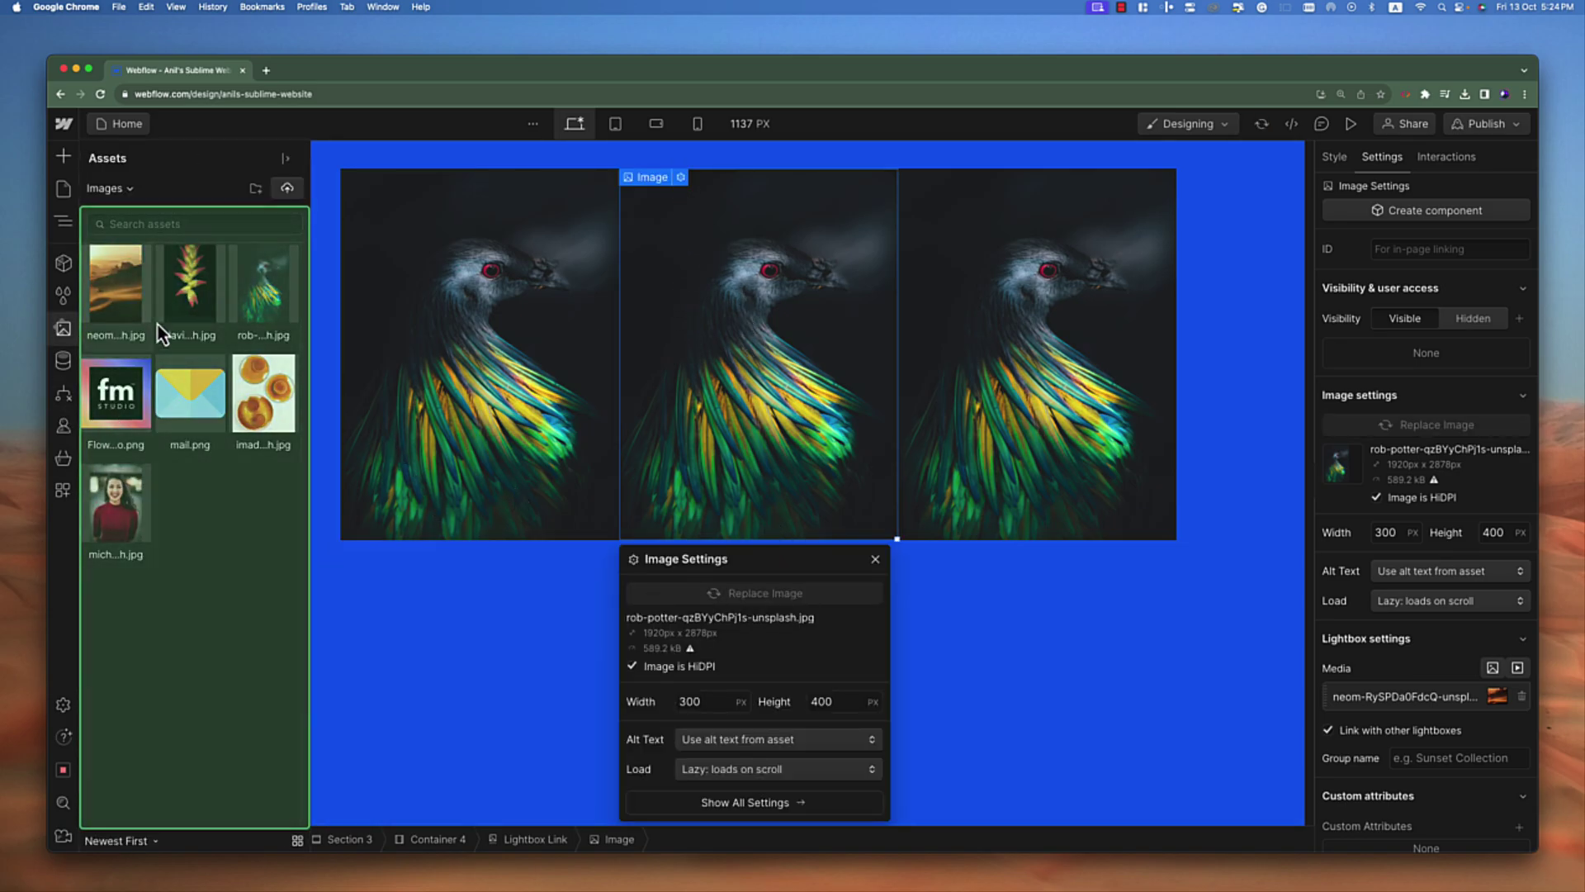
pyautogui.click(174, 326)
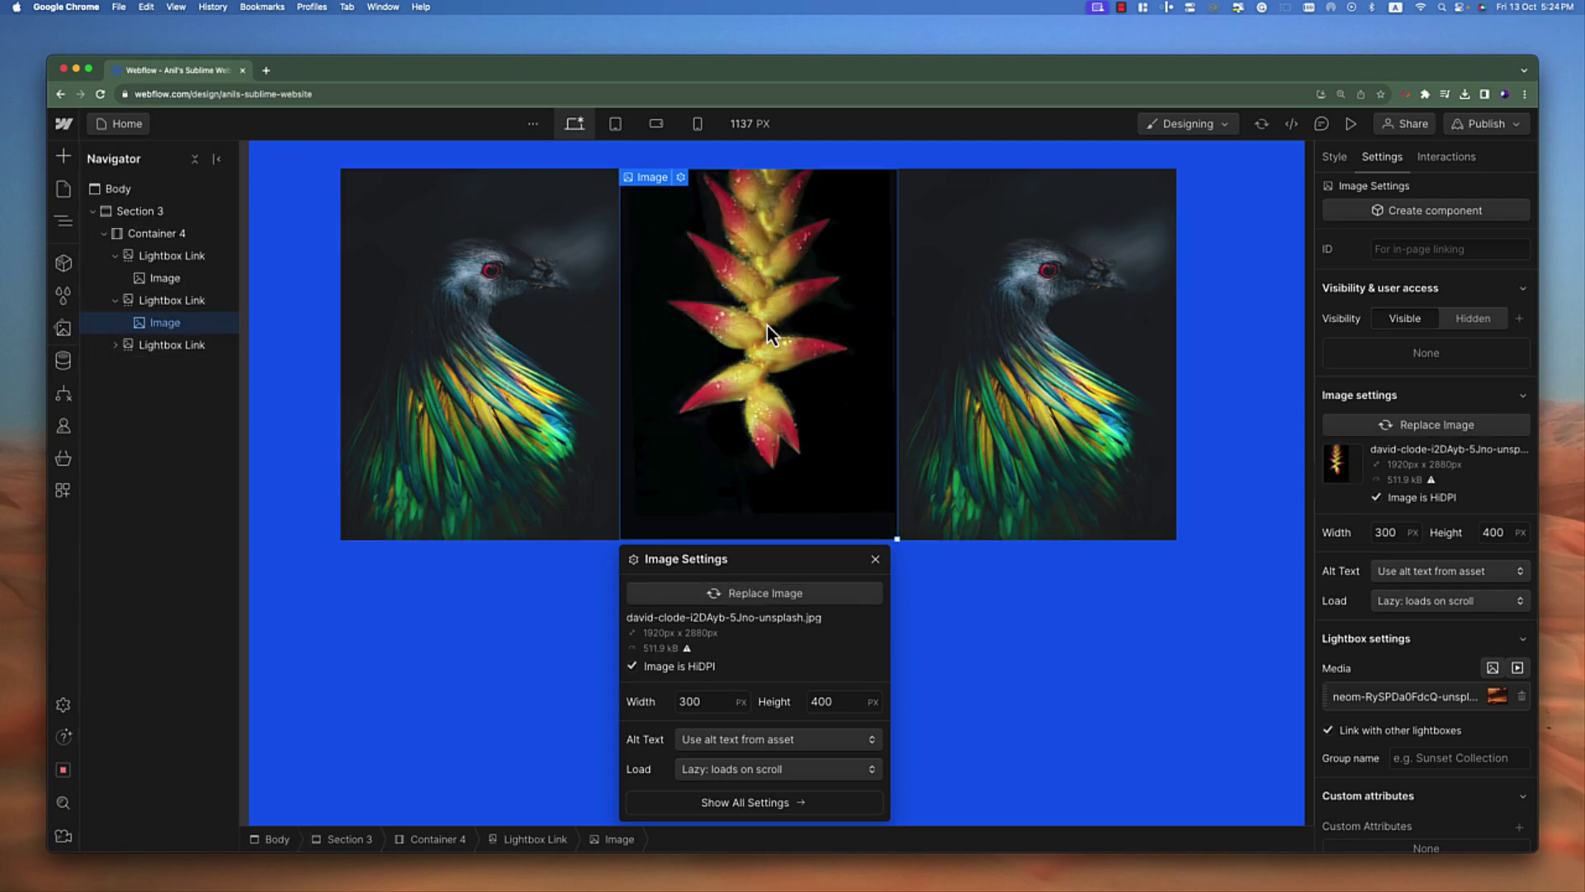
# Change the third thumbnail's picture to the neom desert image.
pyautogui.click(980, 211)
pyautogui.click(958, 177)
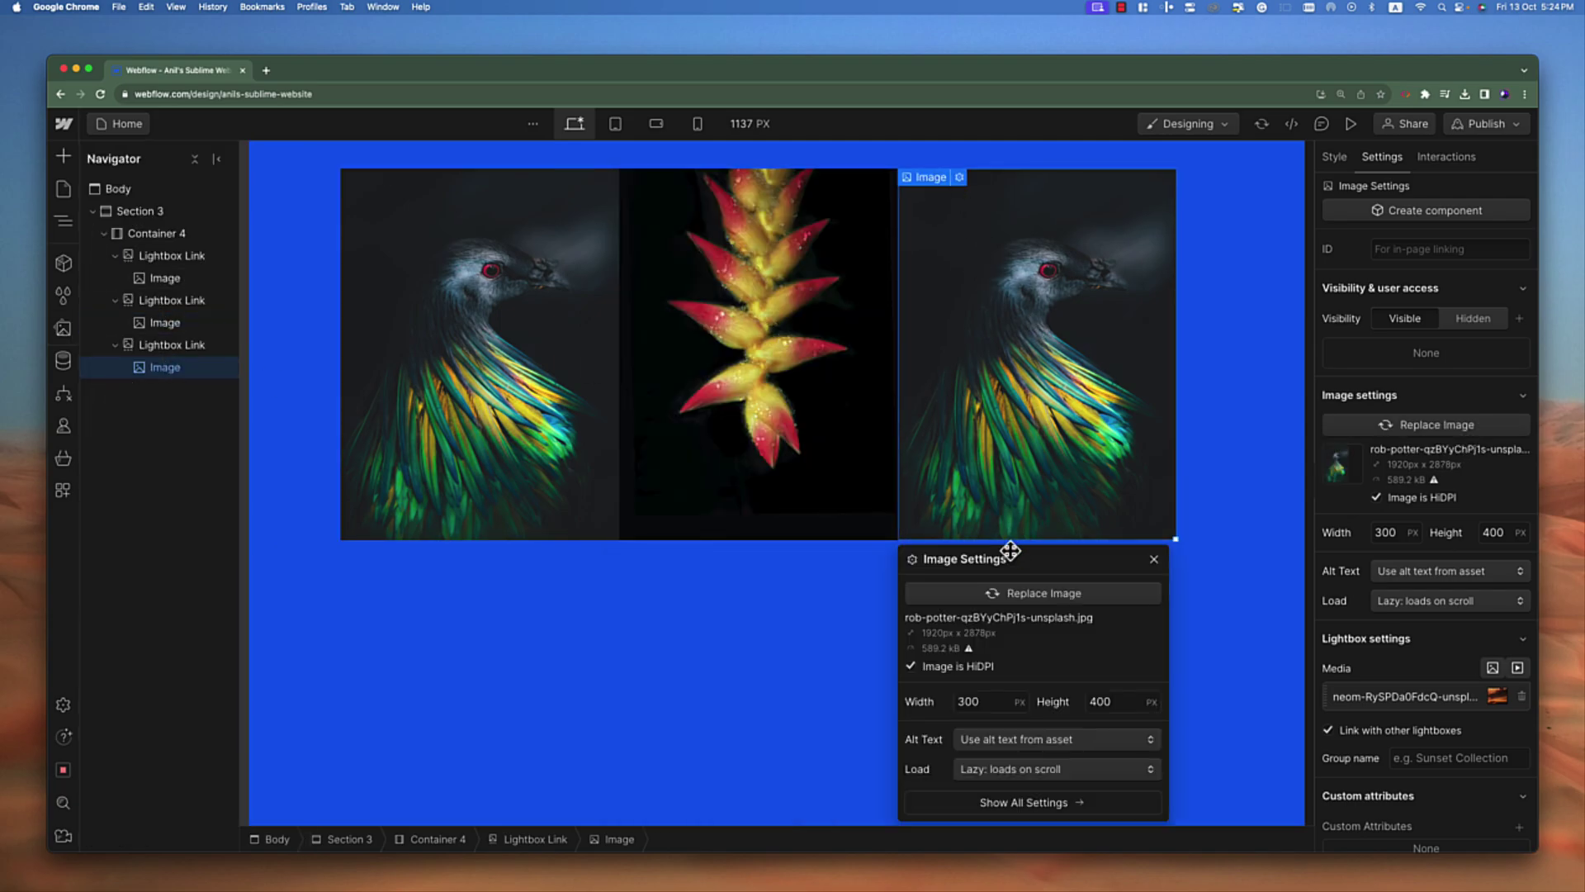
pyautogui.click(1022, 592)
pyautogui.click(116, 284)
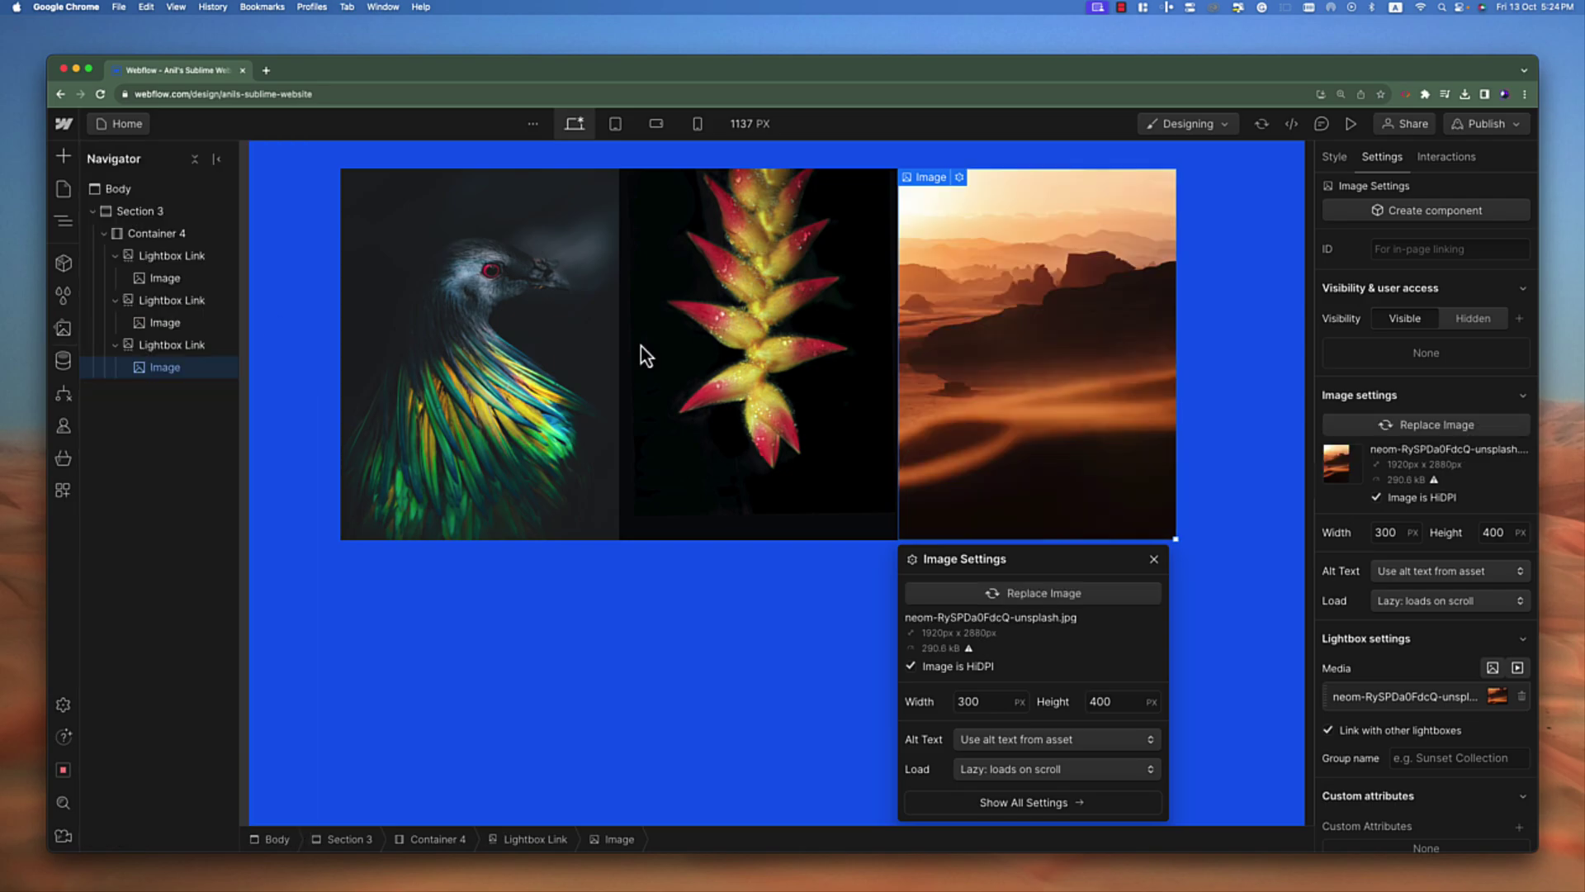
pyautogui.click(1077, 442)
# Set the first Lightbox Link's media to the bird photo.
pyautogui.click(184, 254)
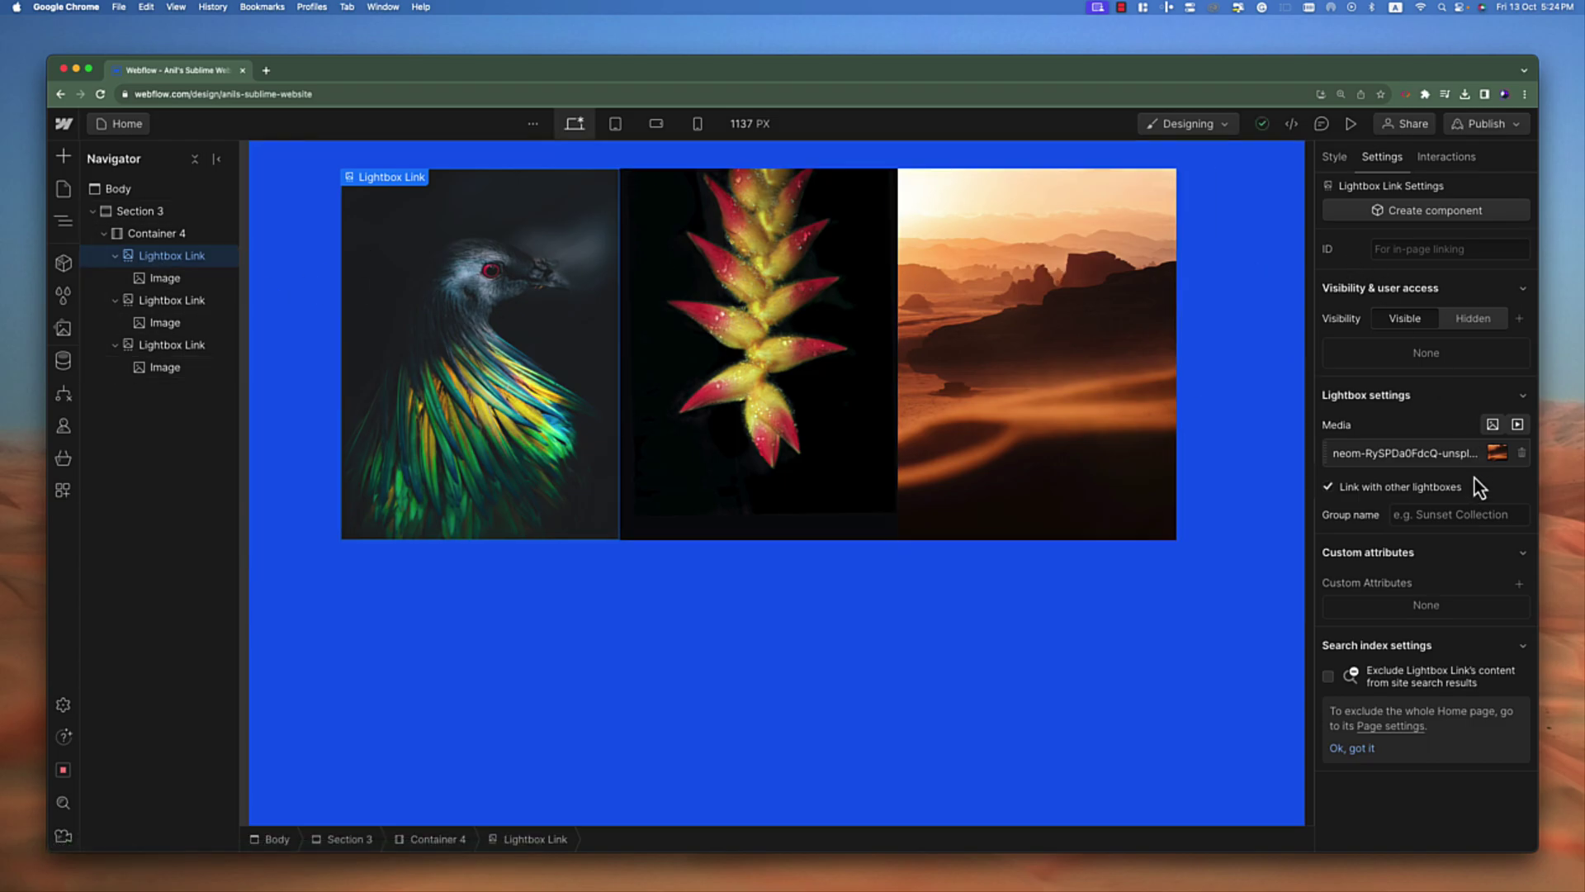
pyautogui.click(1460, 462)
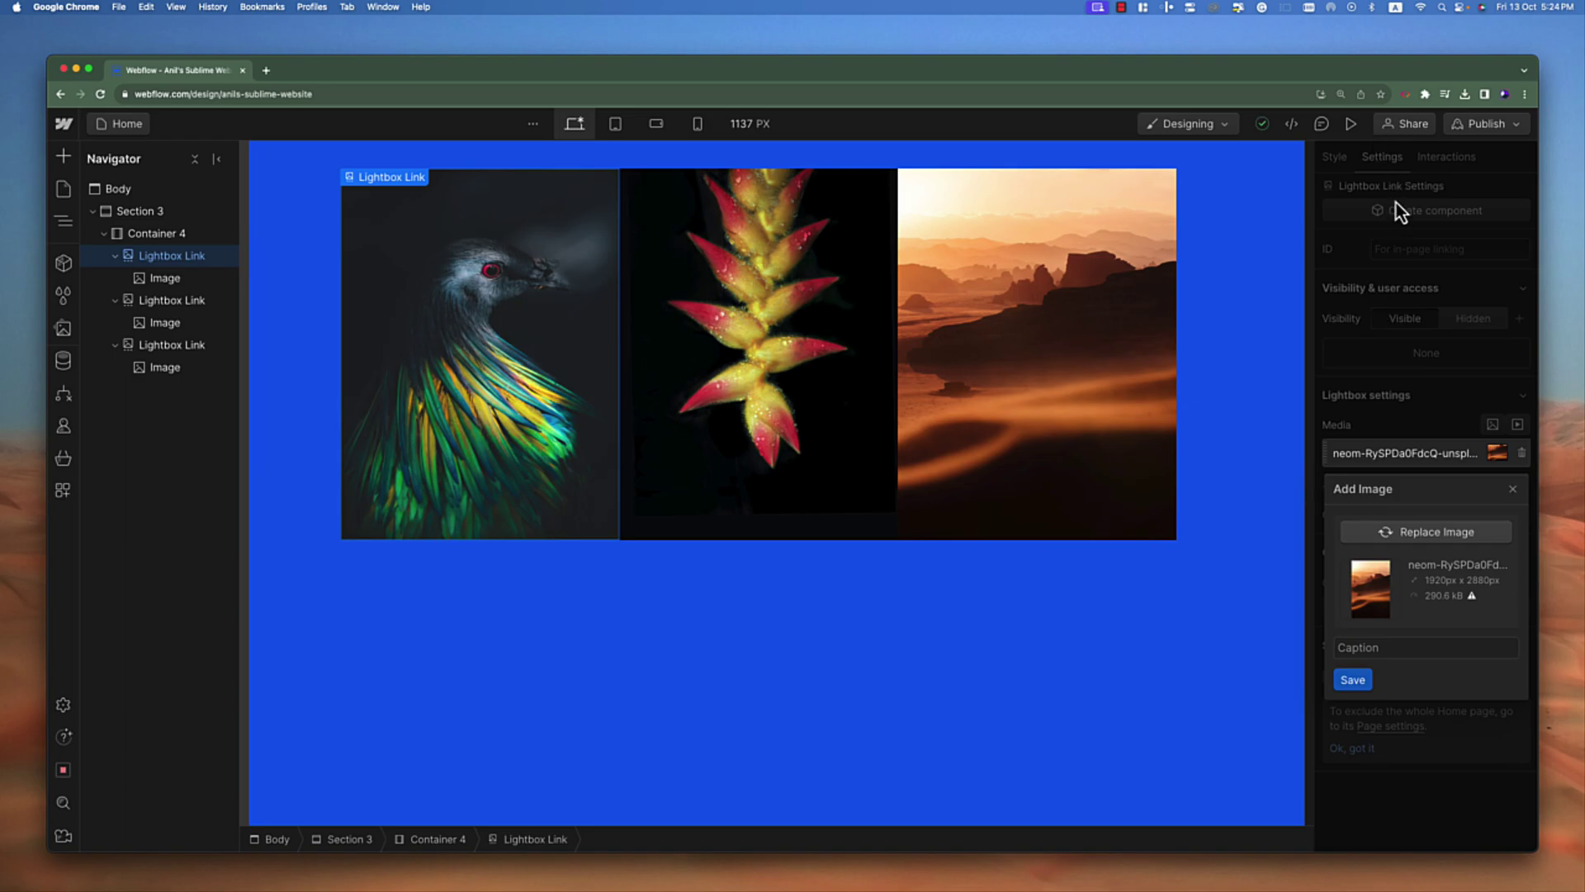
pyautogui.click(1435, 538)
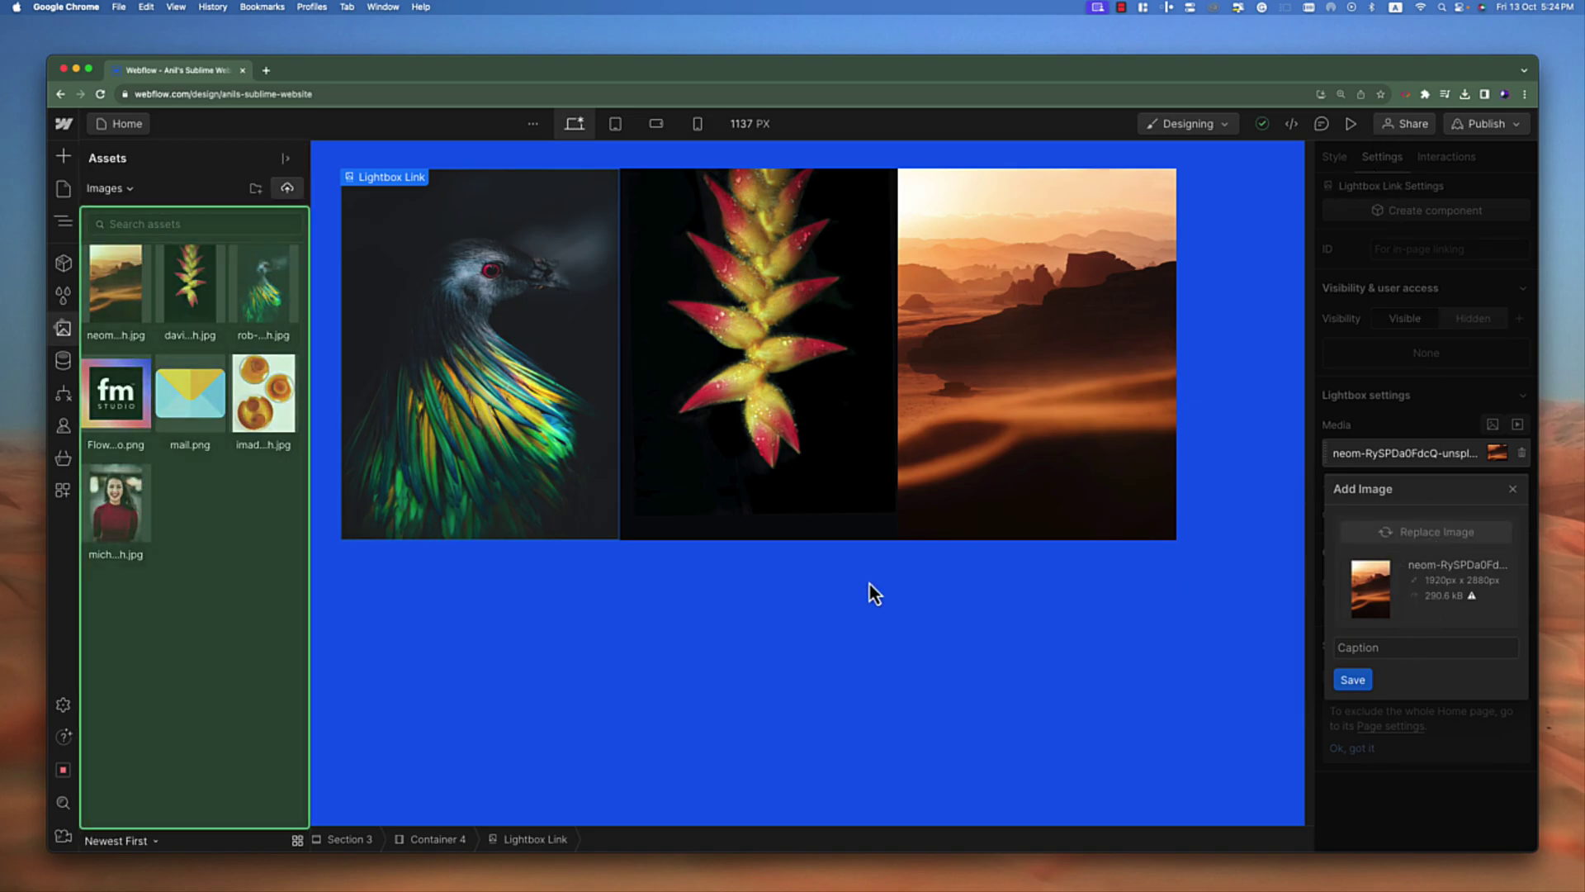
pyautogui.click(258, 308)
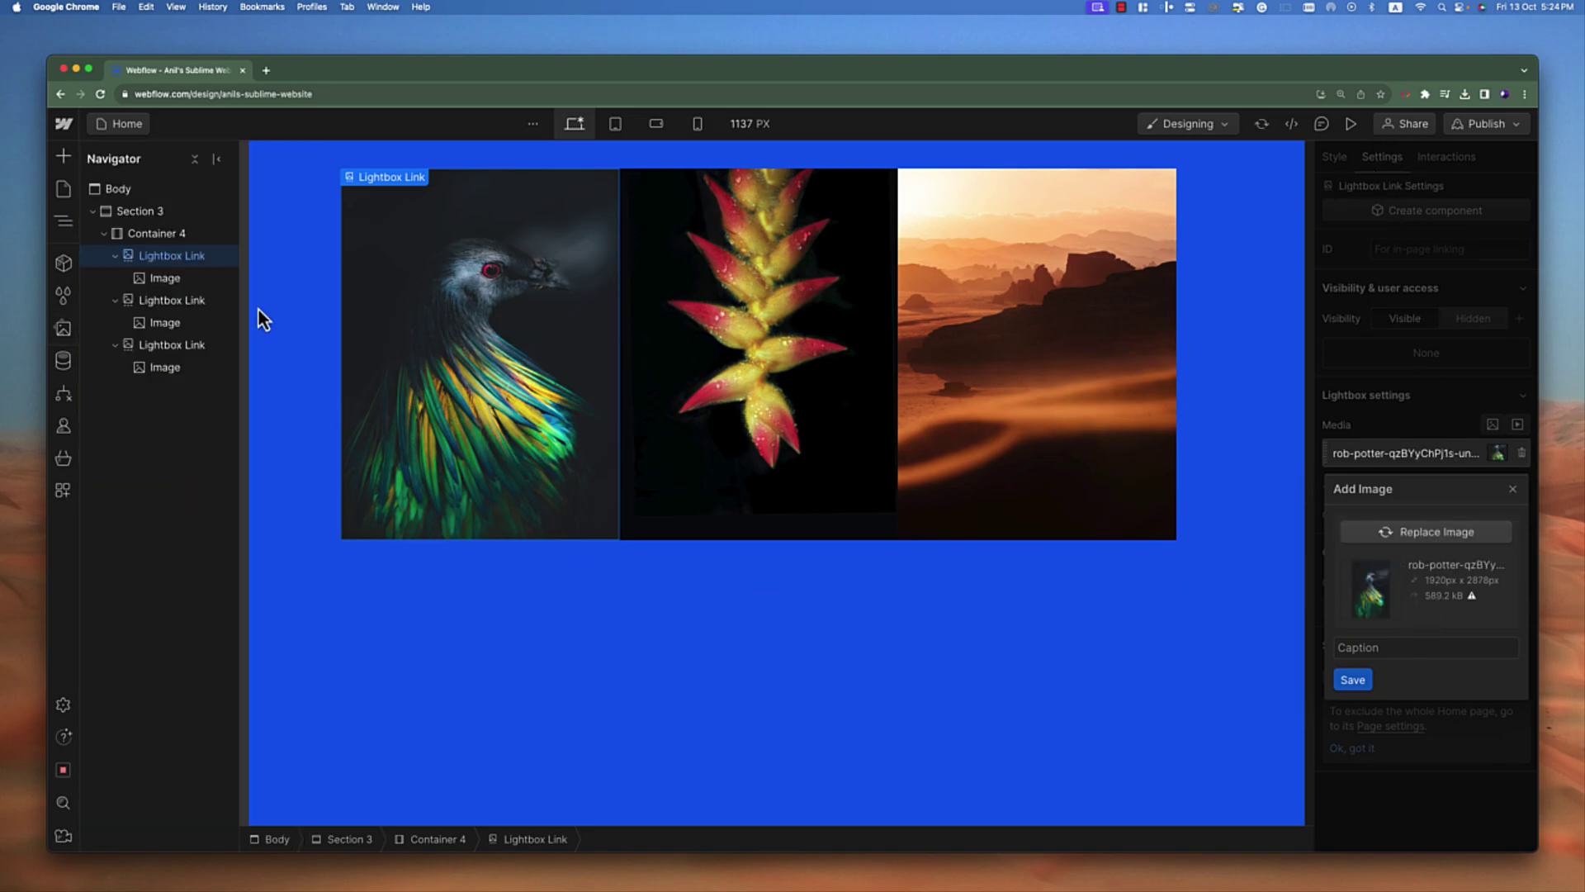
# Set the second Lightbox Link's media to the flower photo.
pyautogui.click(165, 304)
pyautogui.click(165, 301)
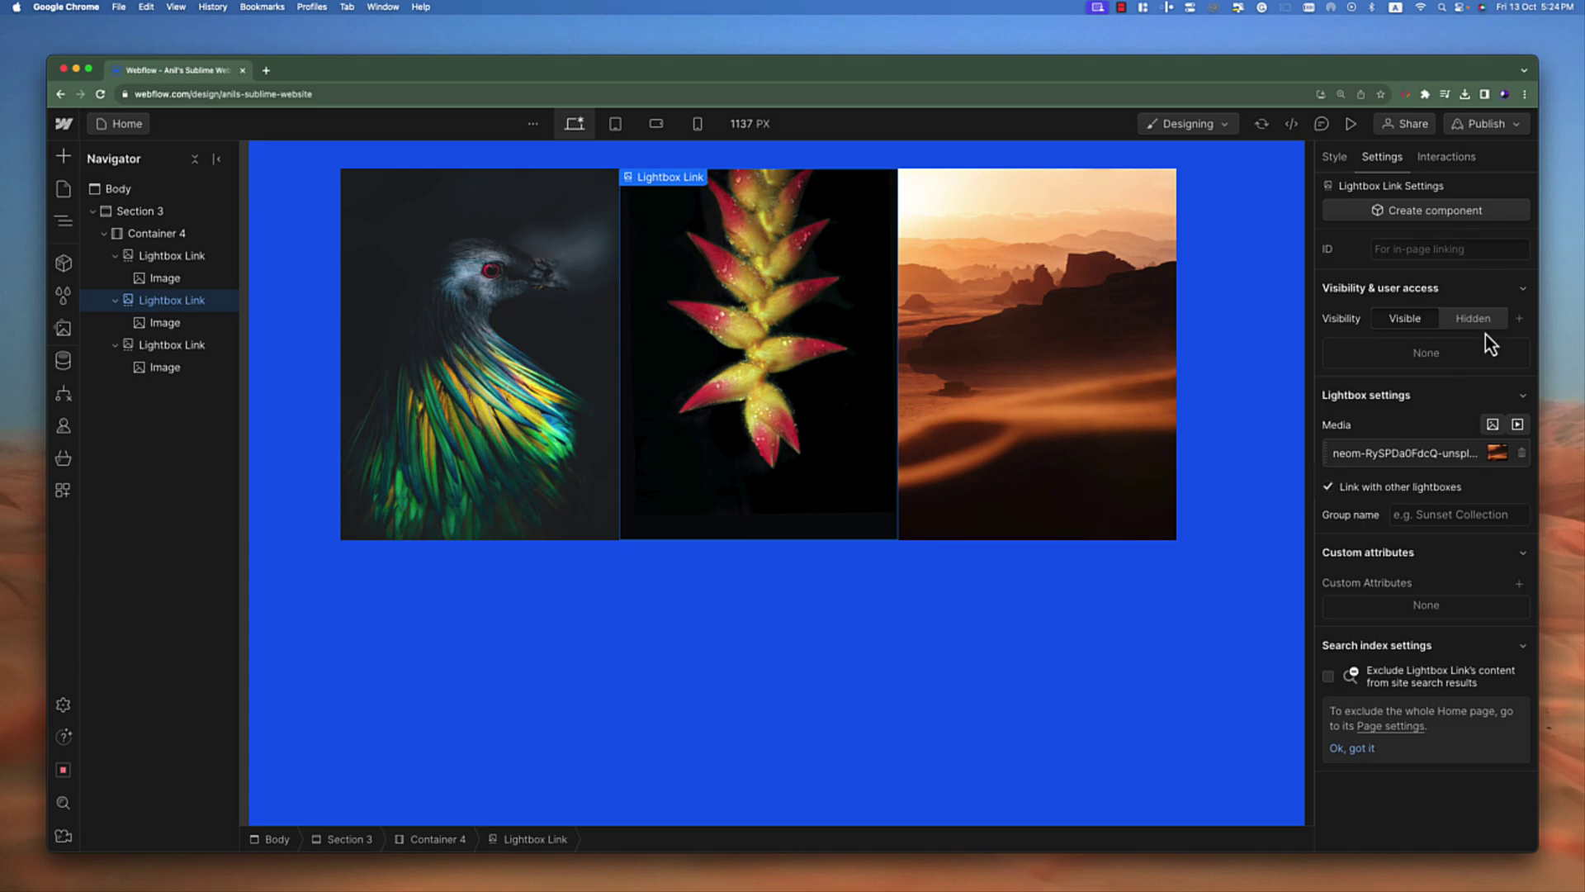
pyautogui.click(1494, 436)
pyautogui.click(1437, 535)
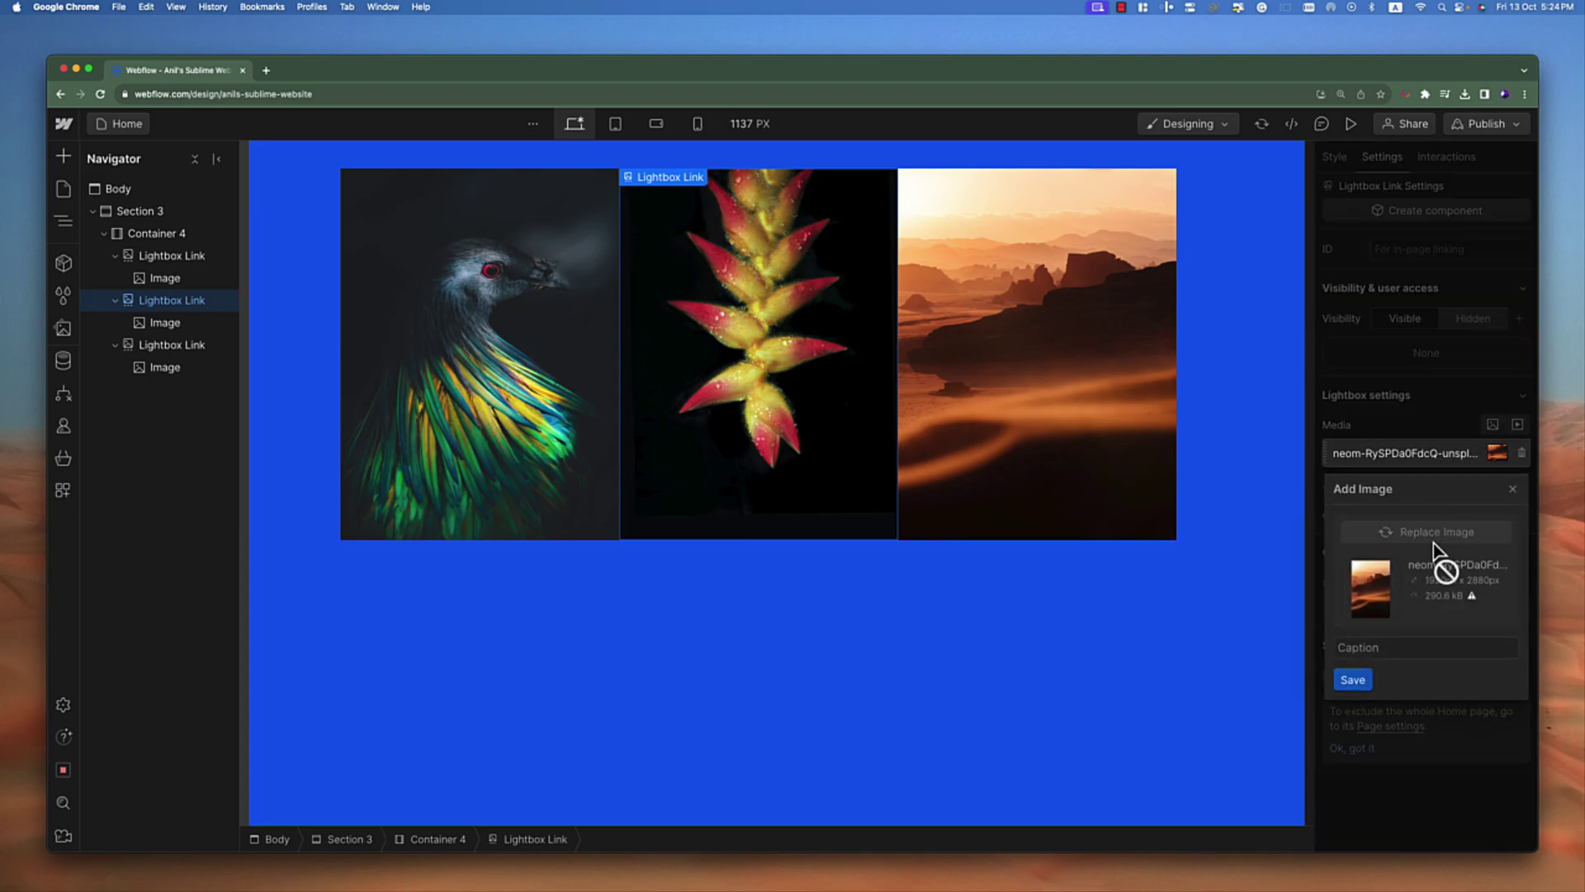
pyautogui.click(186, 308)
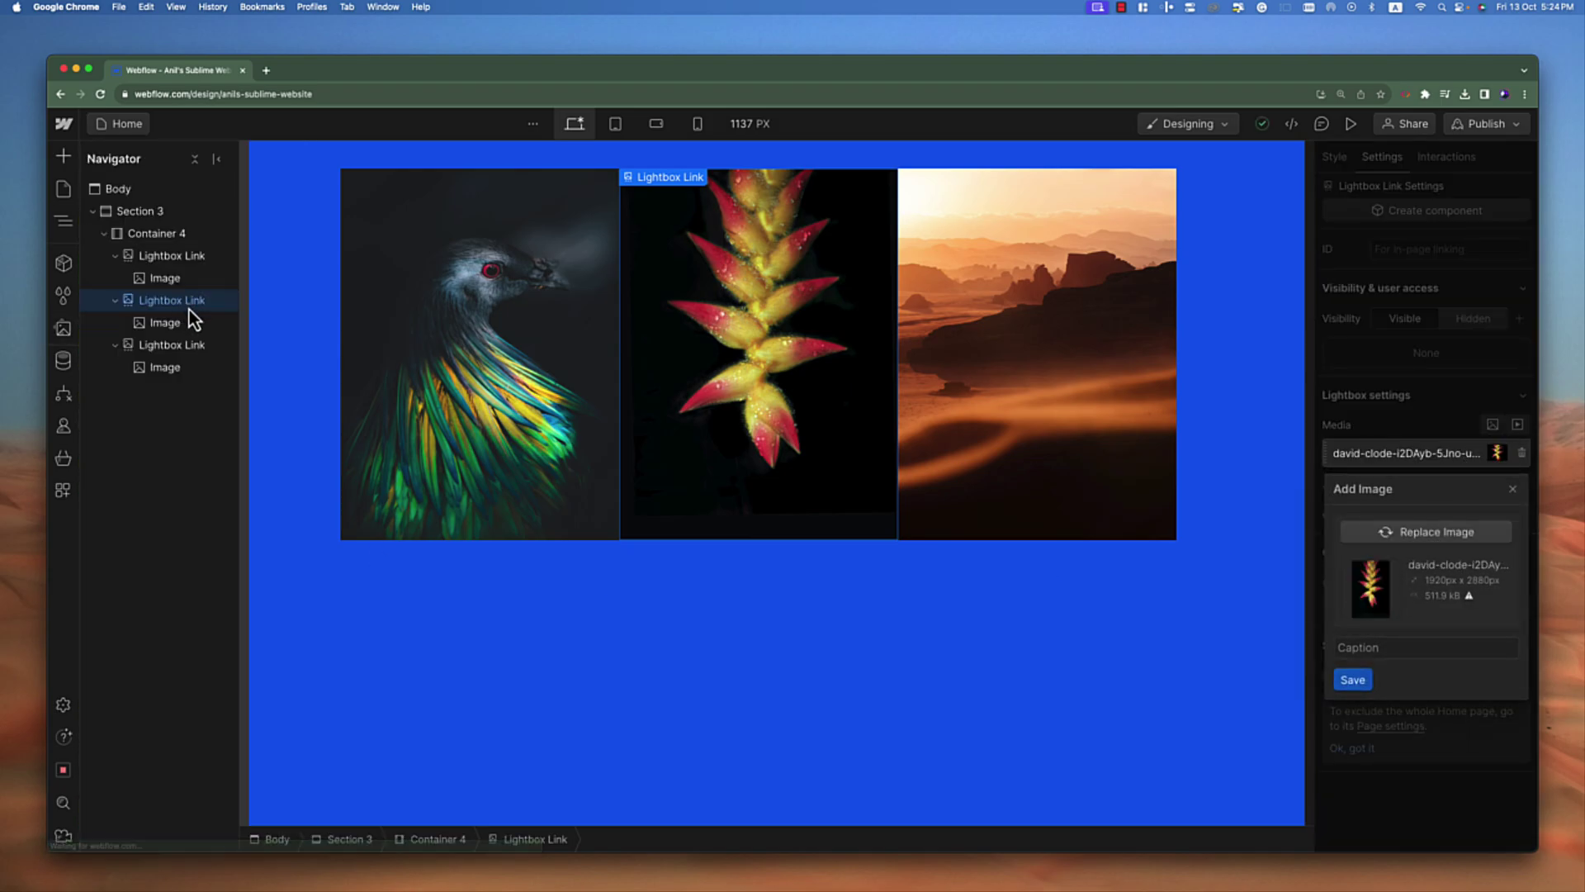
# Leave the third lightbox's media as the desert image and switch to preview.
pyautogui.click(187, 348)
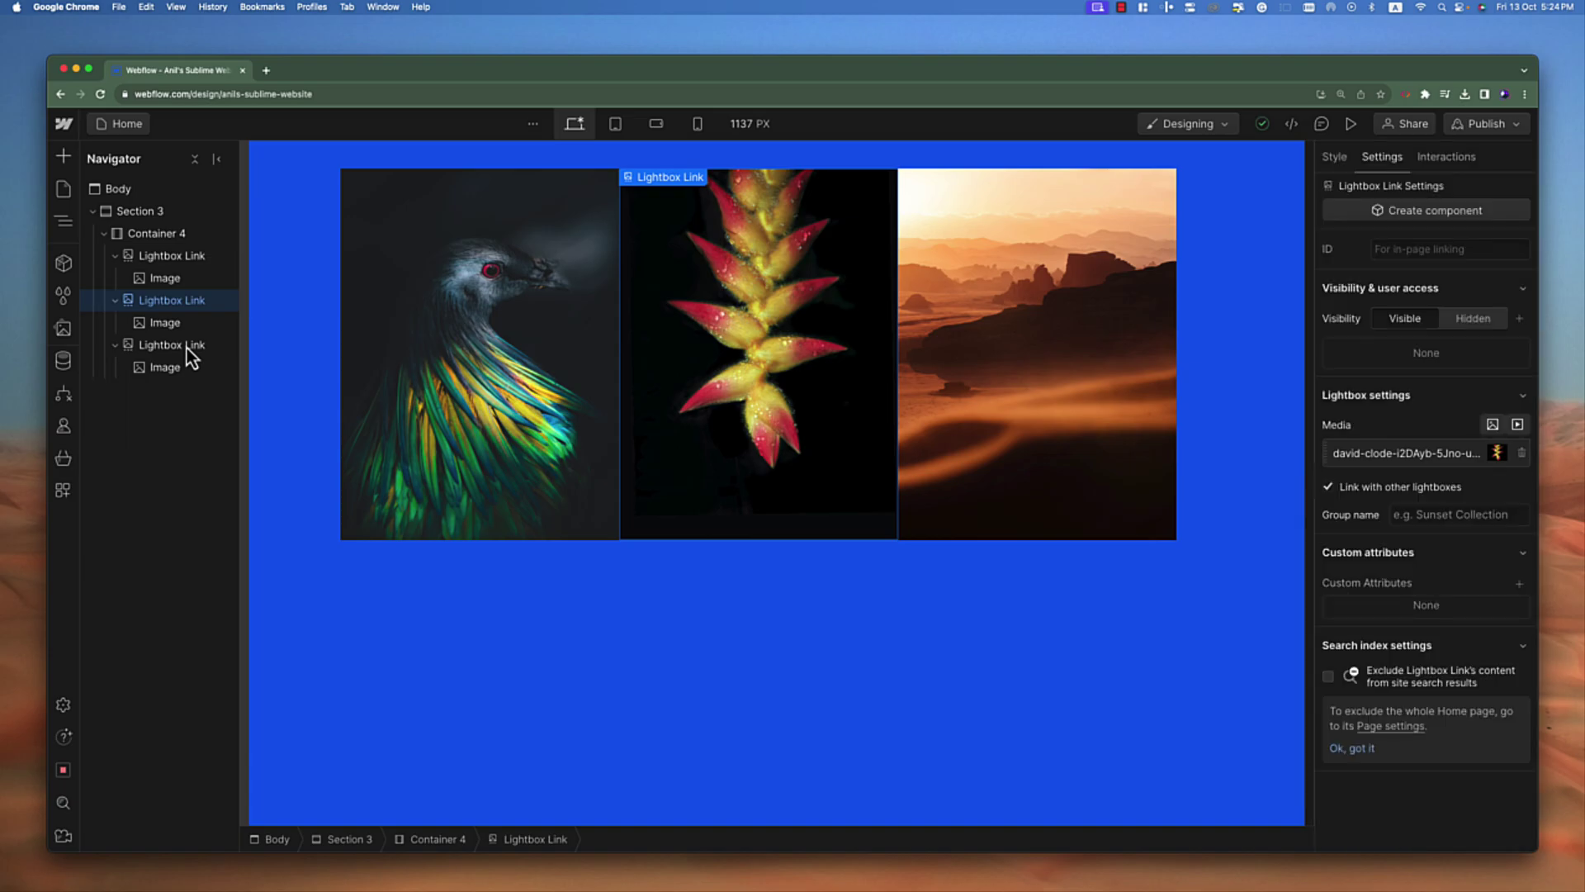
pyautogui.click(182, 346)
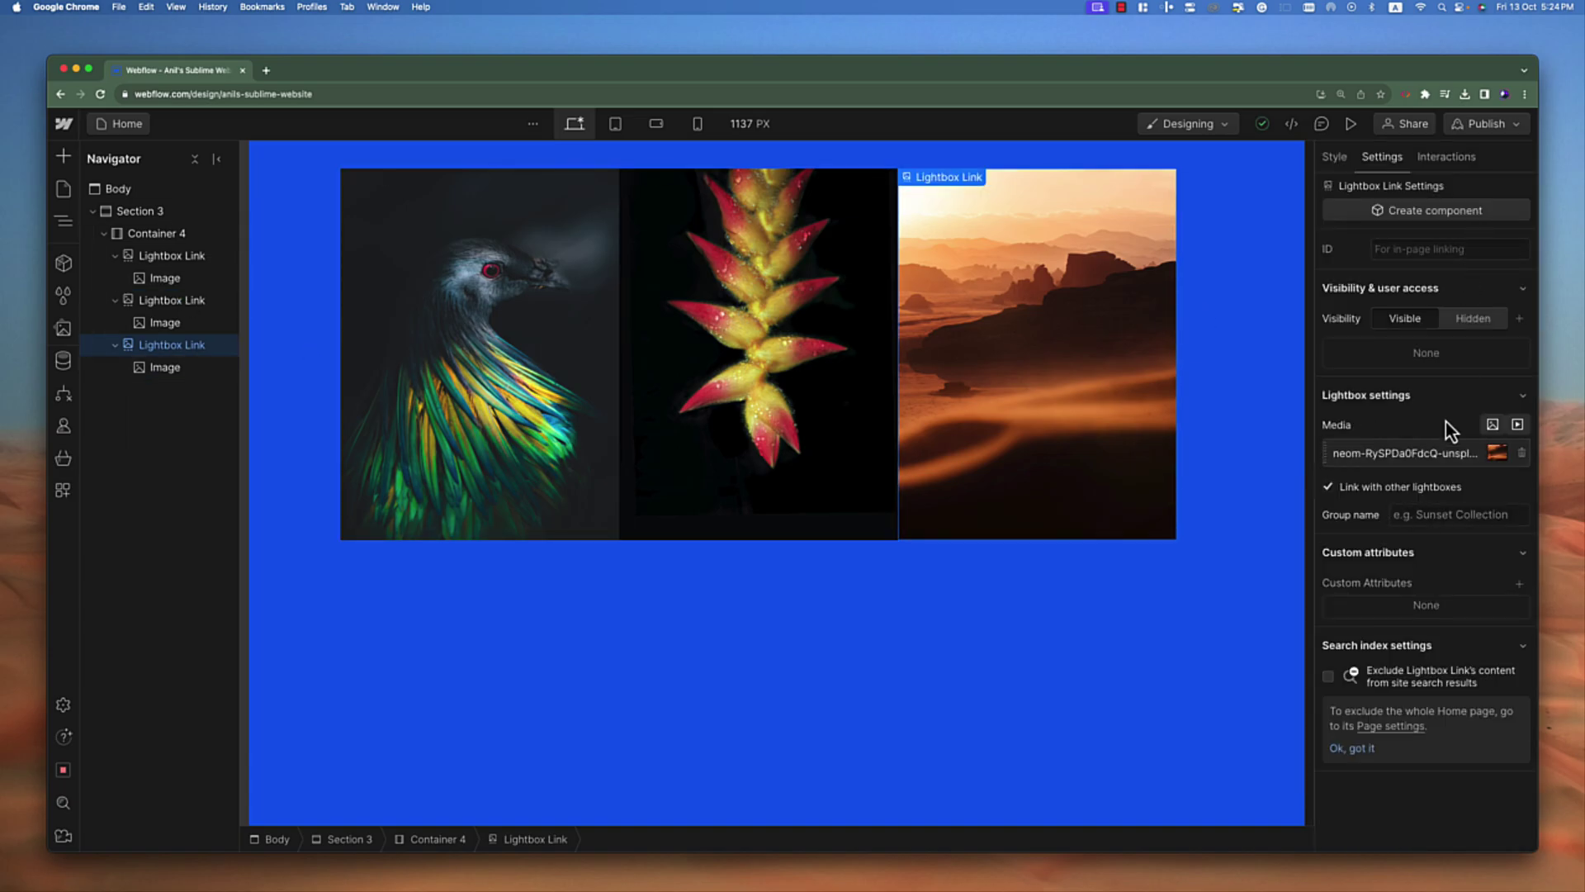
pyautogui.click(1414, 450)
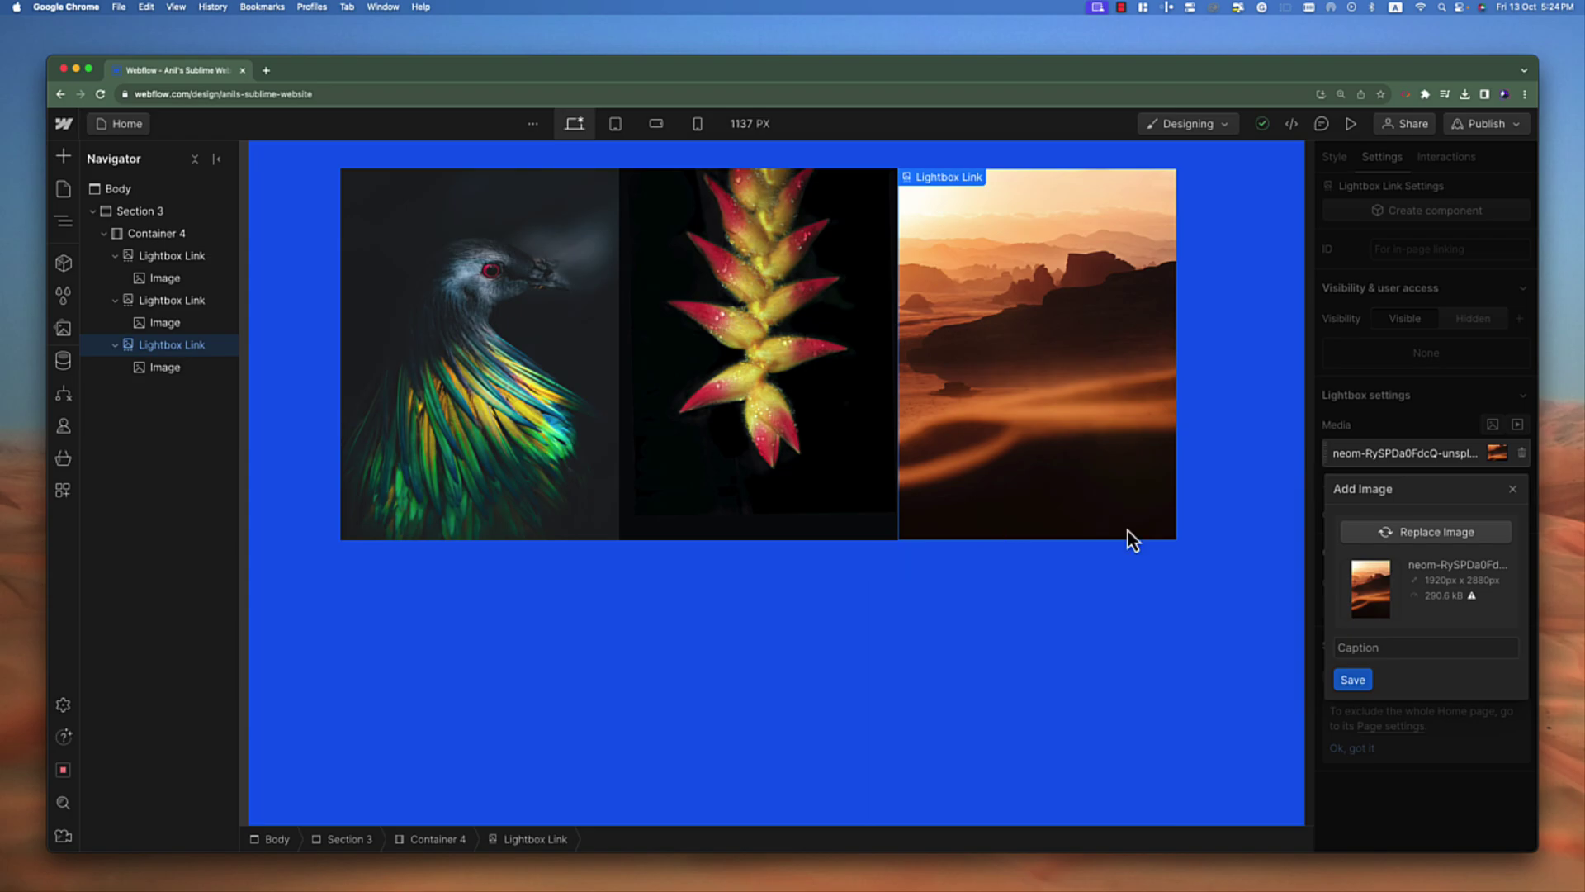
pyautogui.click(1449, 533)
pyautogui.press('Escape')
pyautogui.press('Escape')
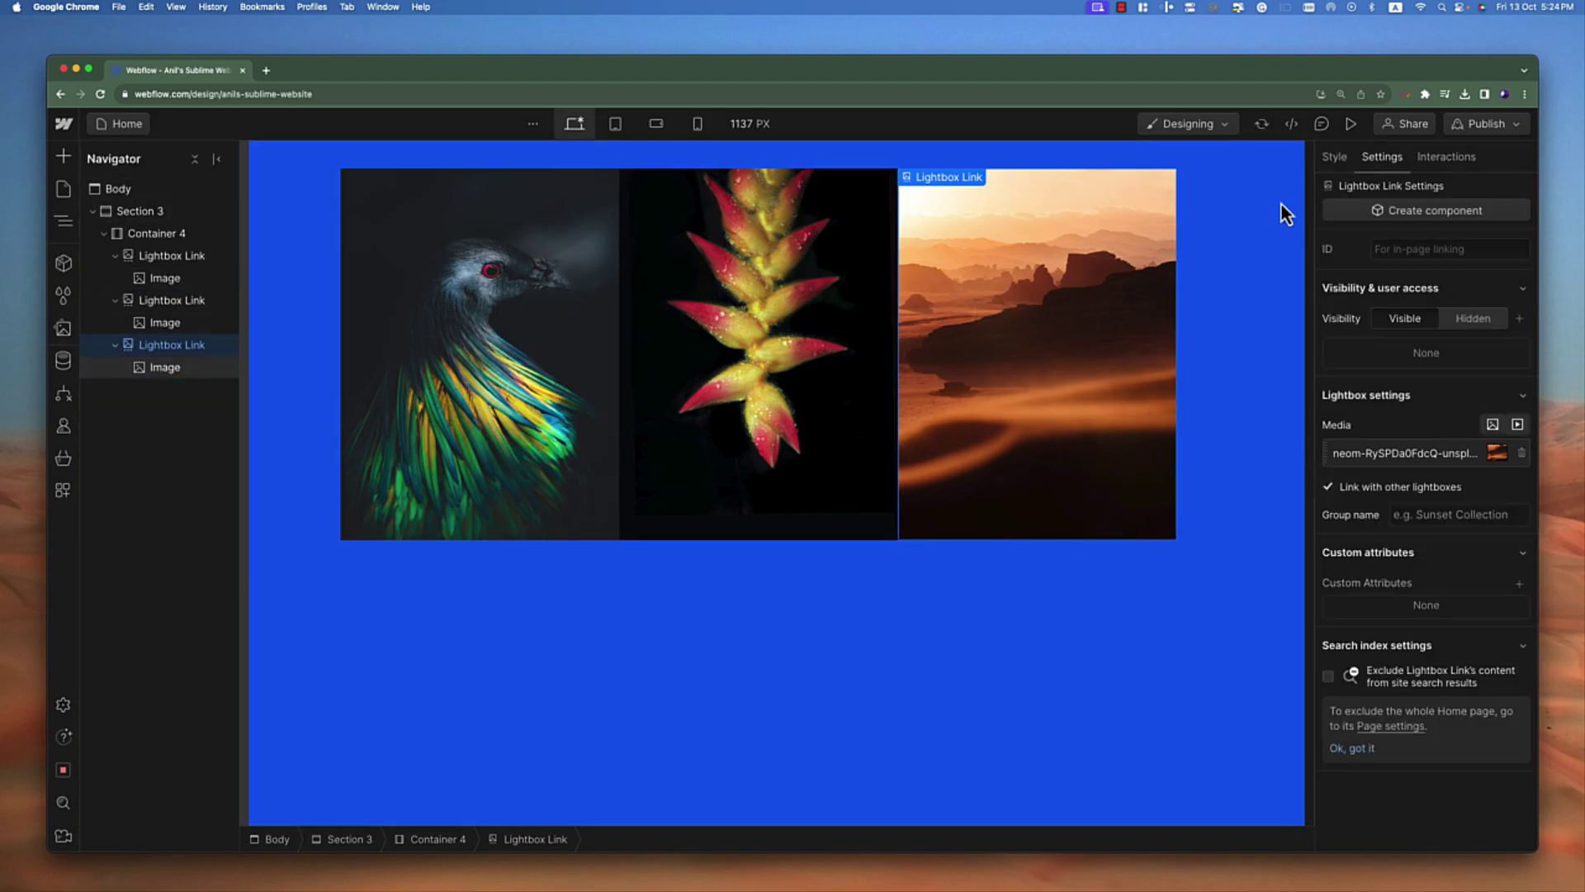
pyautogui.click(1354, 126)
# Open and close the bird, flower and desert lightboxes one after another.
pyautogui.click(578, 350)
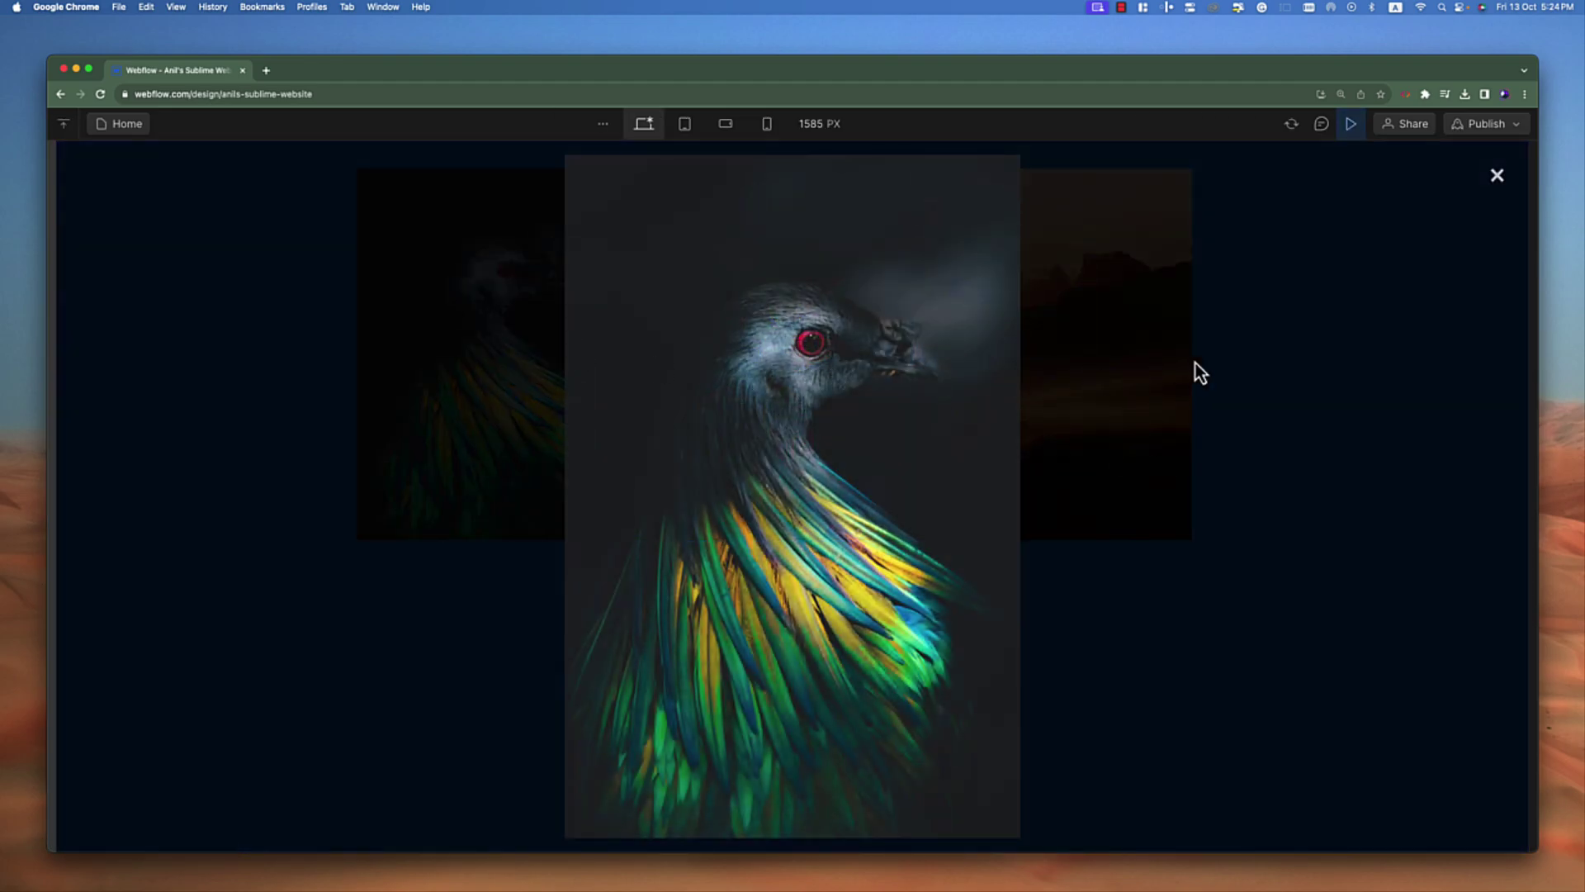
pyautogui.click(1497, 175)
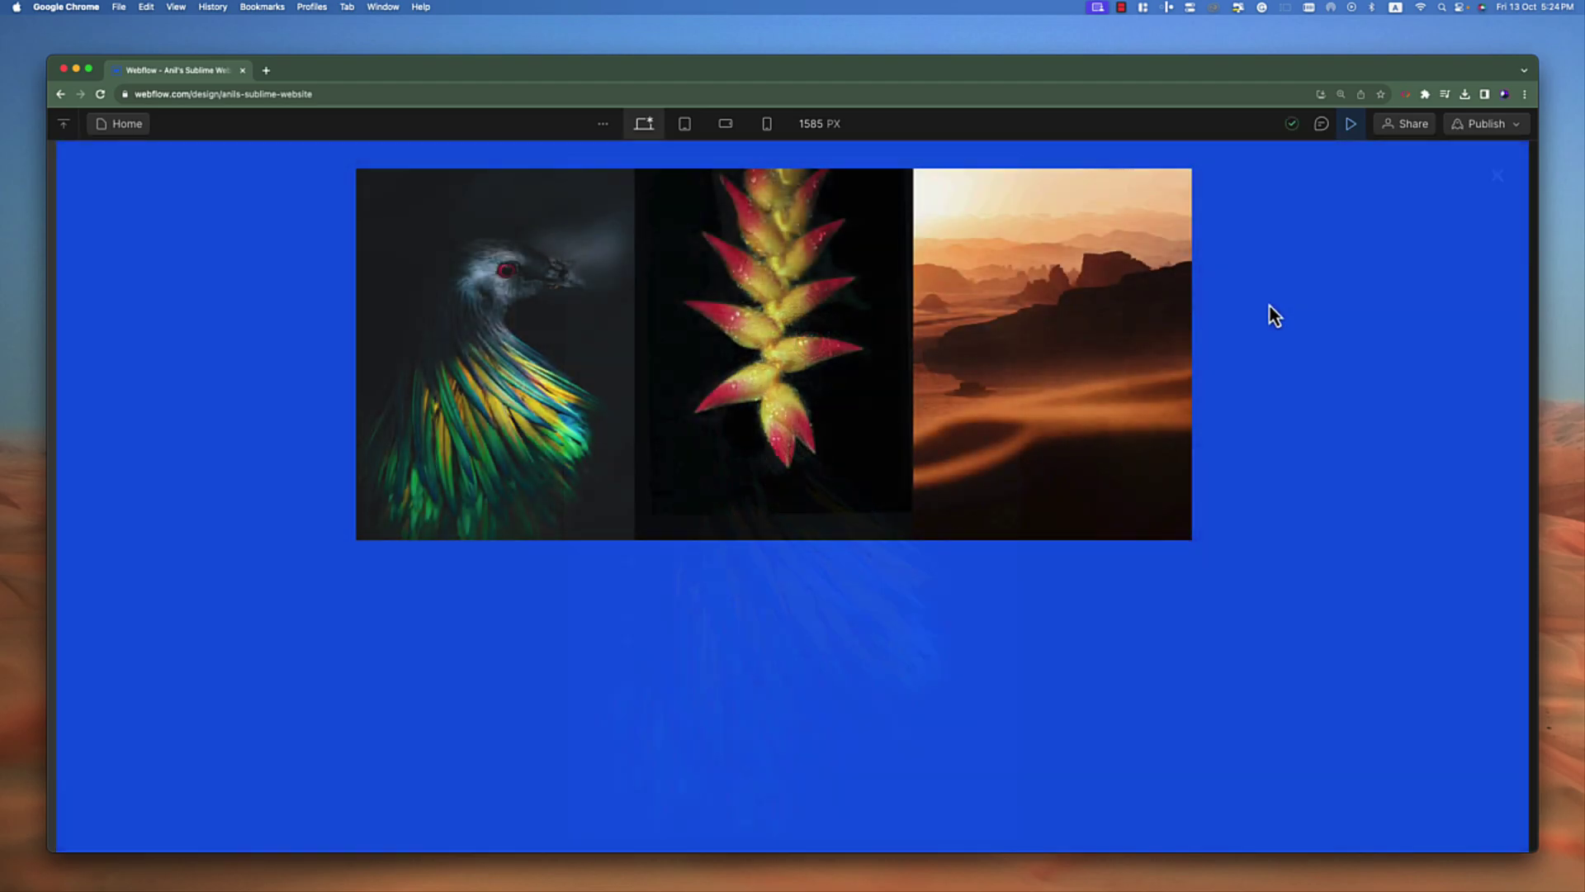
pyautogui.click(715, 271)
pyautogui.click(1502, 172)
pyautogui.click(1027, 266)
pyautogui.click(1499, 173)
# Exit preview and give the first Lightbox Link the group name 'My Images Group'.
pyautogui.click(1358, 124)
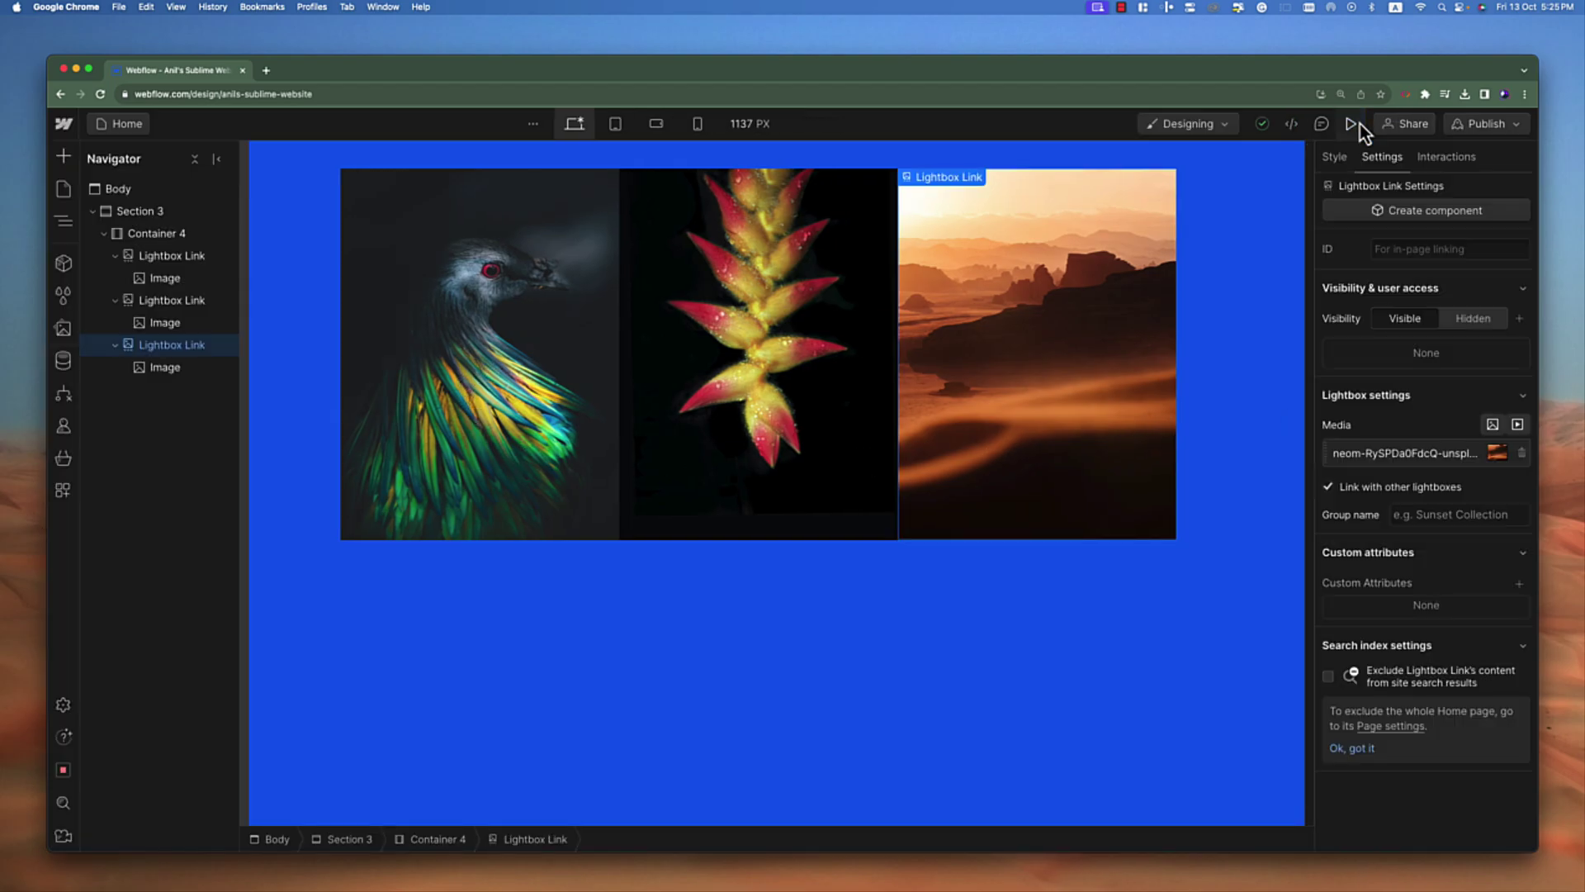
pyautogui.click(172, 265)
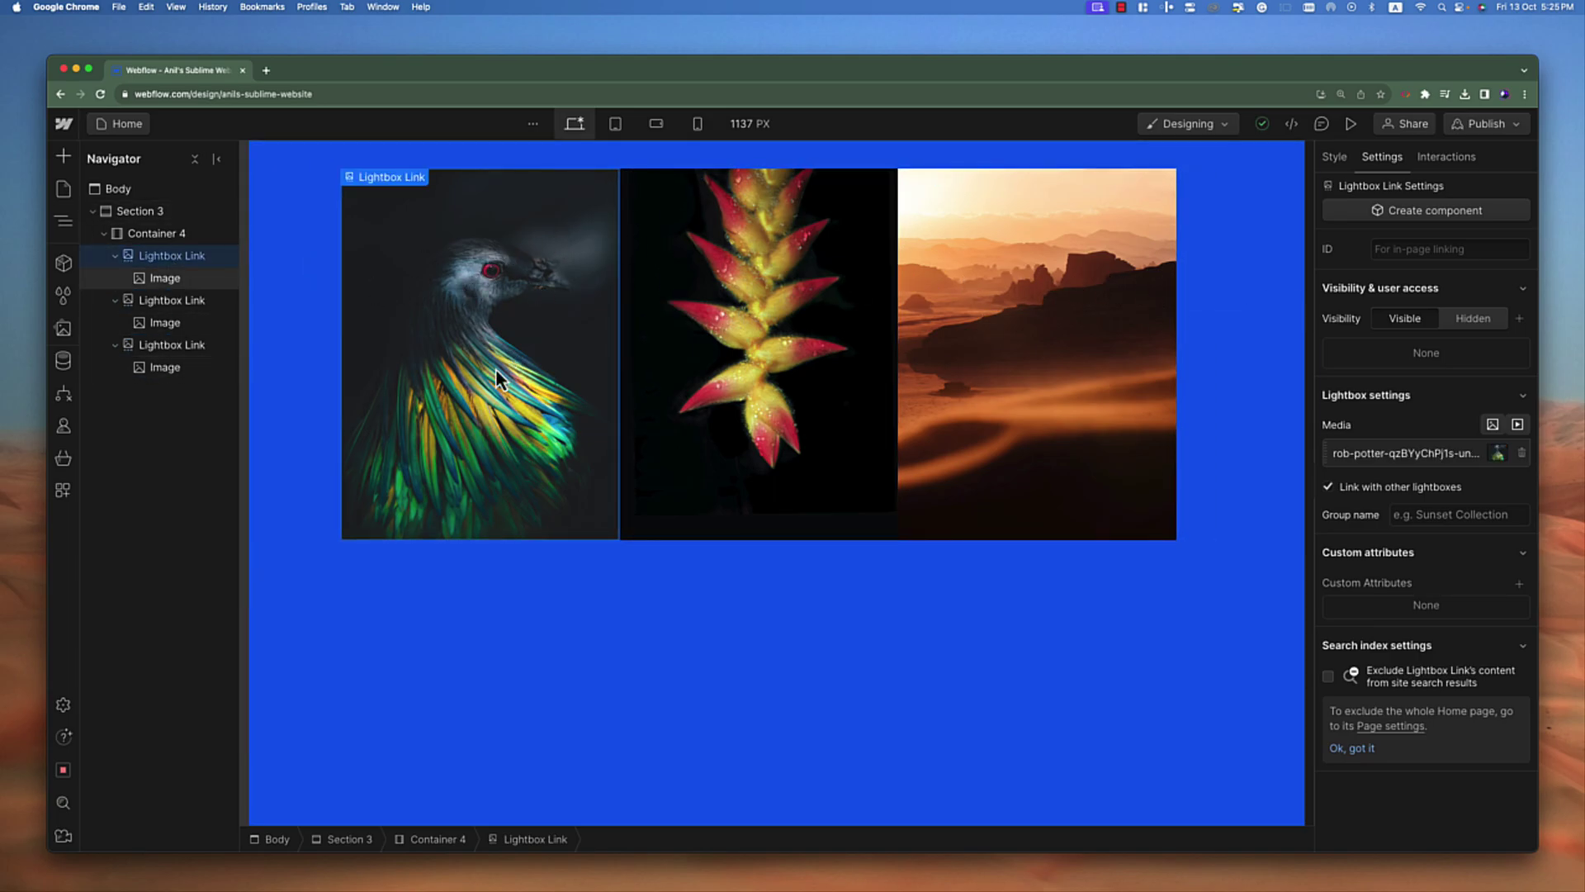
pyautogui.click(494, 613)
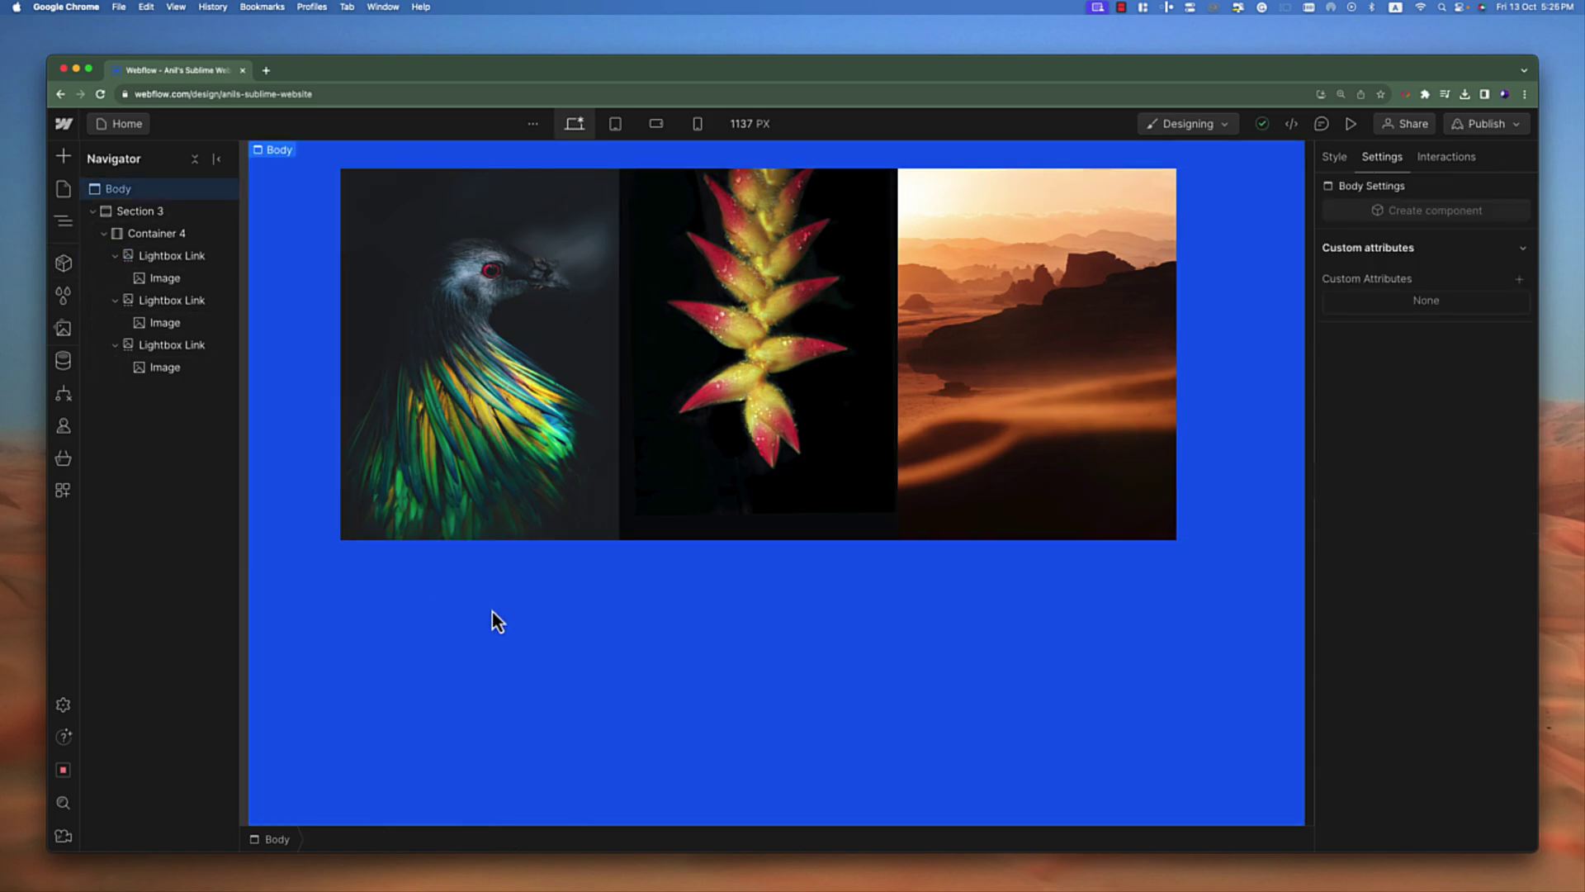
pyautogui.click(160, 260)
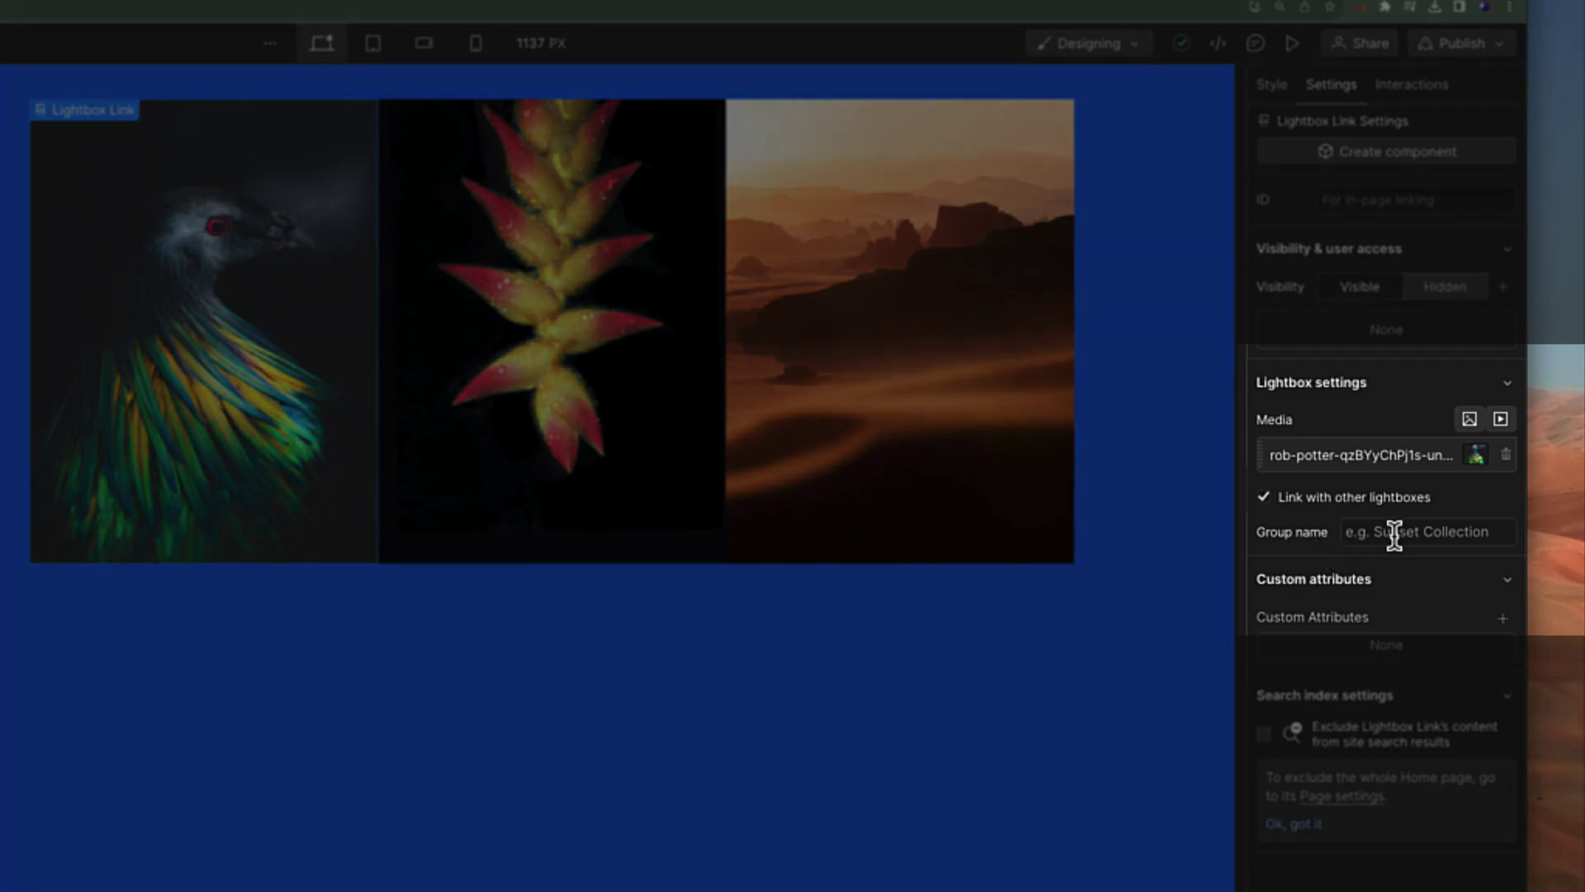
pyautogui.click(1395, 535)
pyautogui.write('My ')
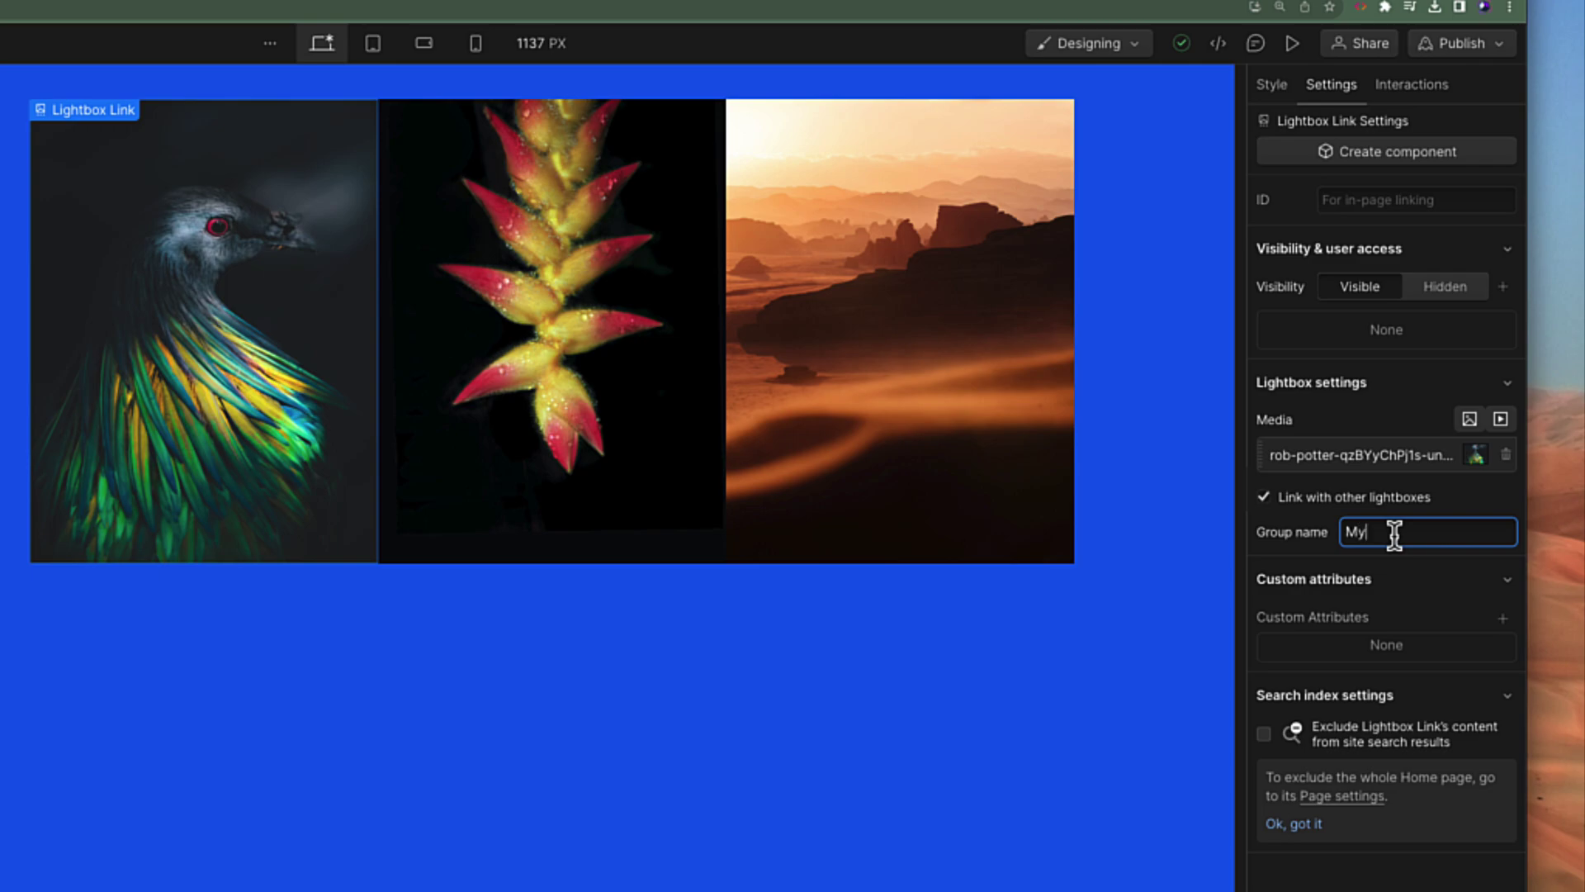
pyautogui.write('Images Group')
pyautogui.press('Return')
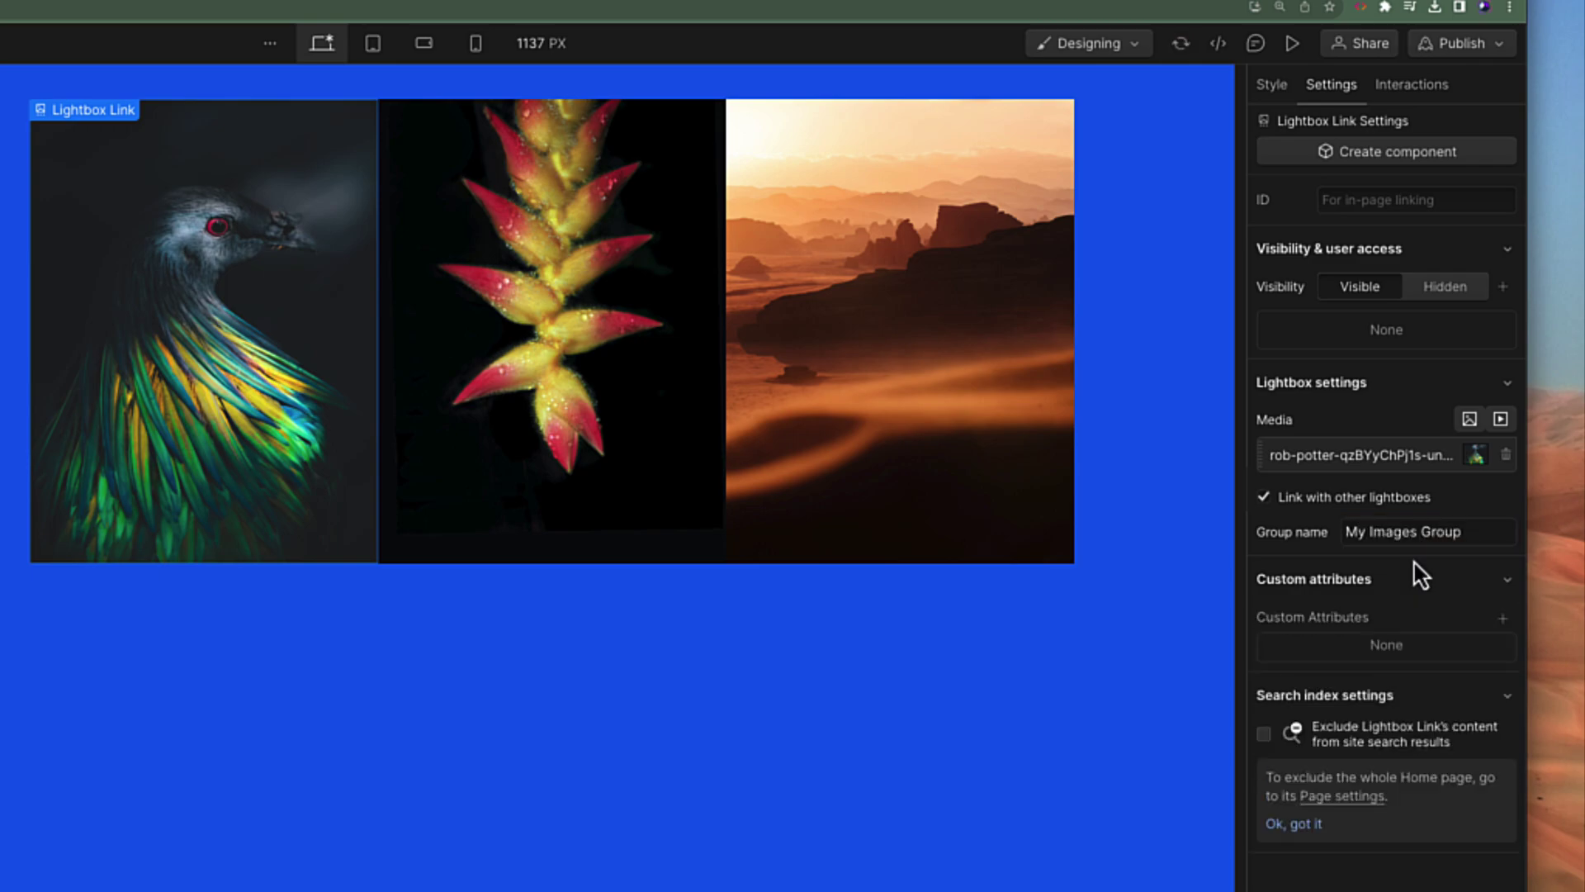
pyautogui.click(1404, 533)
pyautogui.press('super+c')
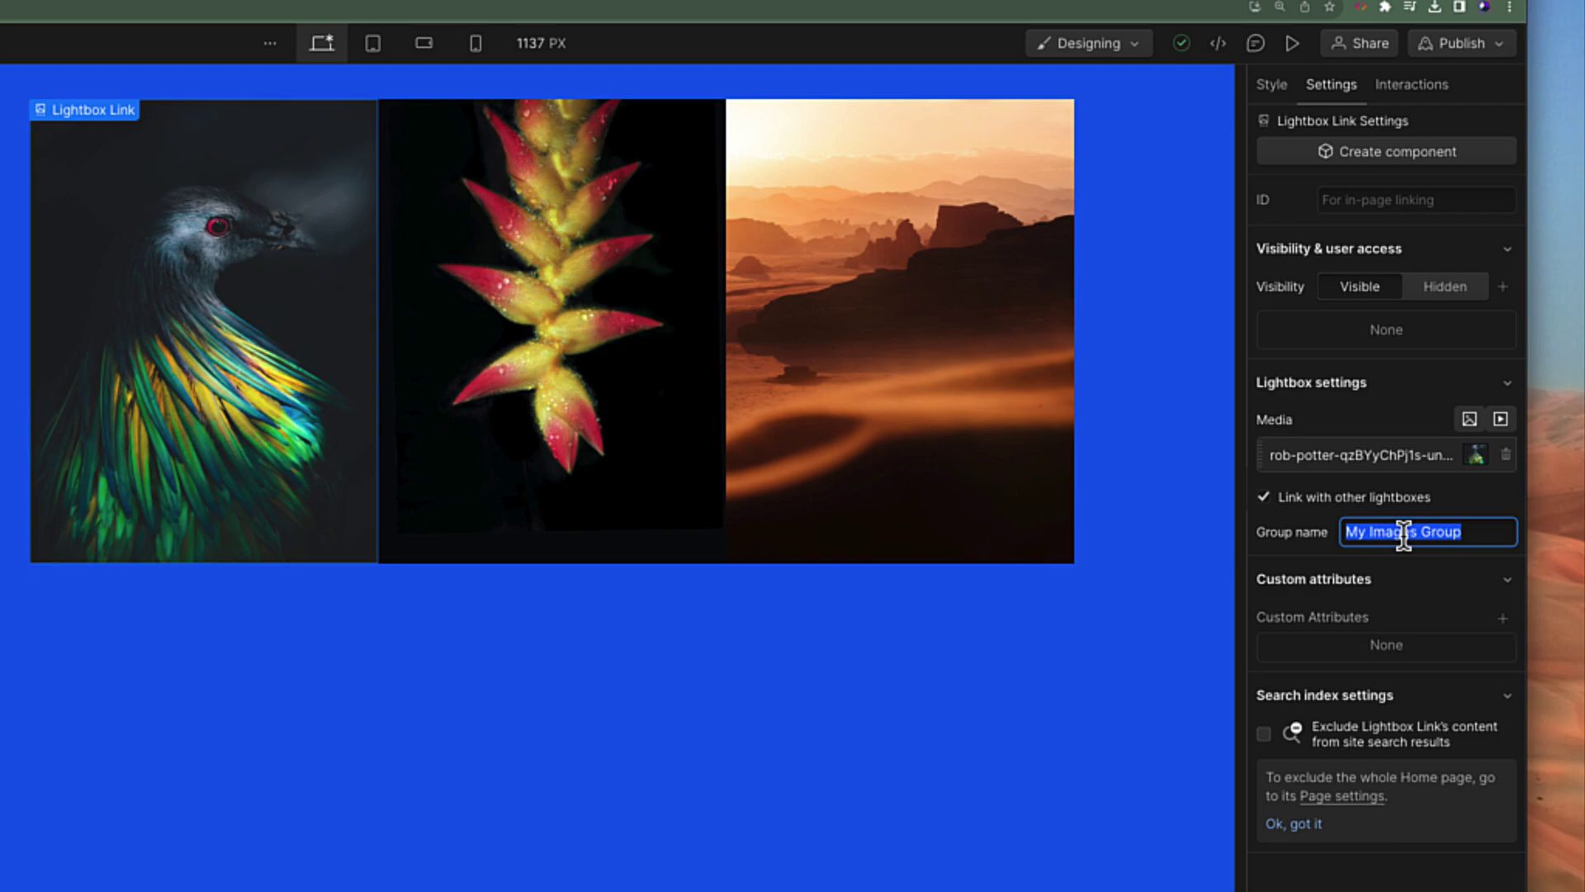
# Paste 'My Images Group' as the group name for the flower and desert lightboxes.
pyautogui.click(549, 330)
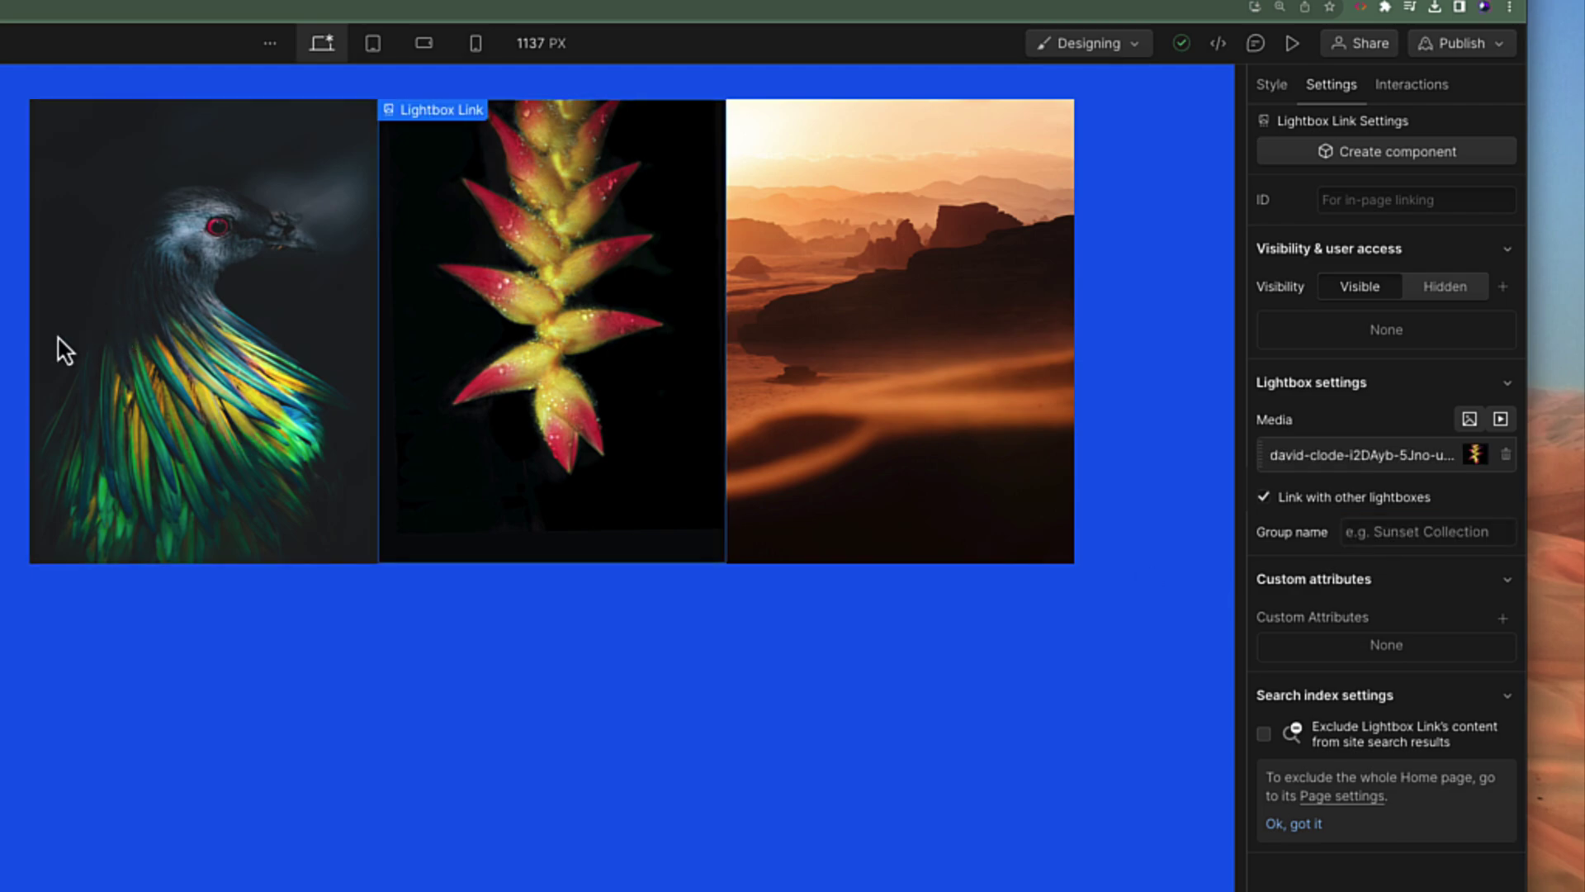
pyautogui.click(1444, 520)
pyautogui.press('super+v')
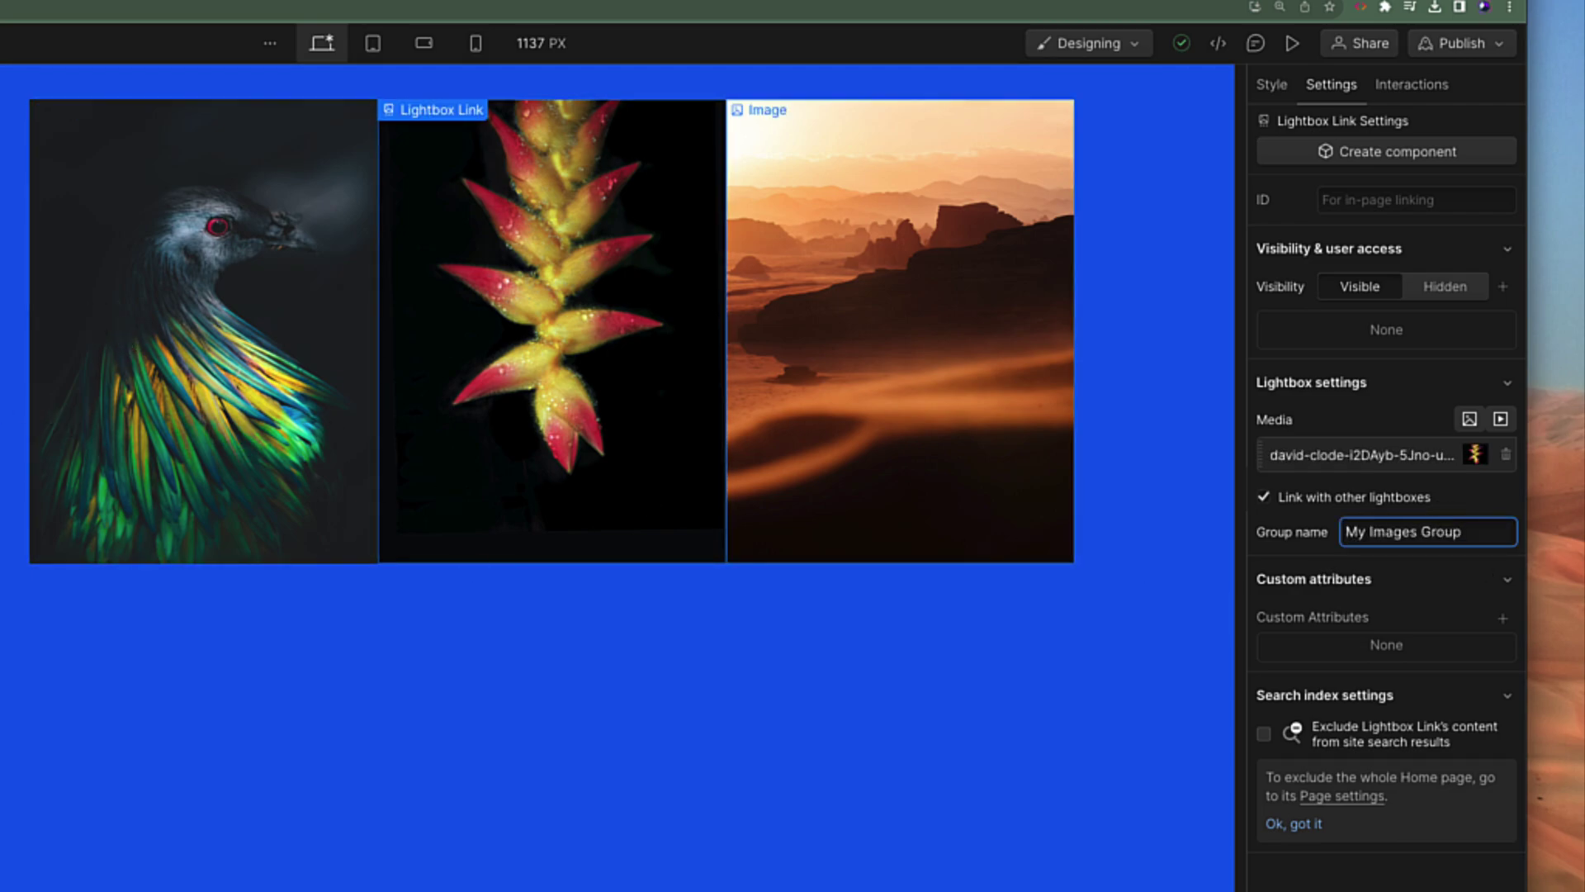
pyautogui.click(826, 331)
pyautogui.click(1385, 530)
pyautogui.press('super+v')
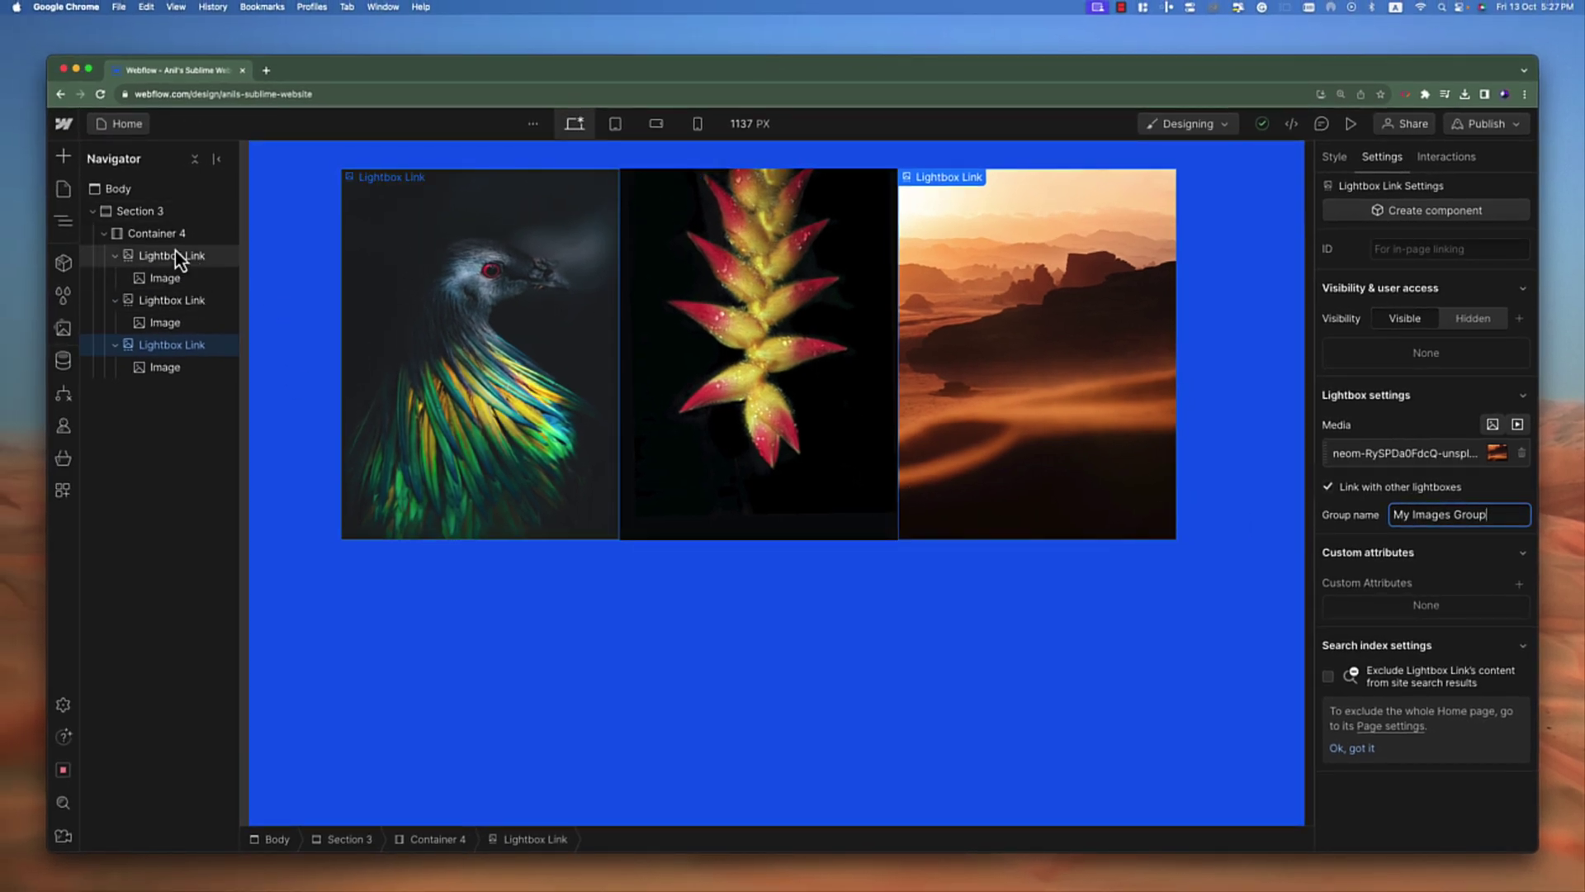
# Toggle the desert lightbox's group linking off and back on, then deselect it.
pyautogui.click(189, 304)
pyautogui.click(185, 352)
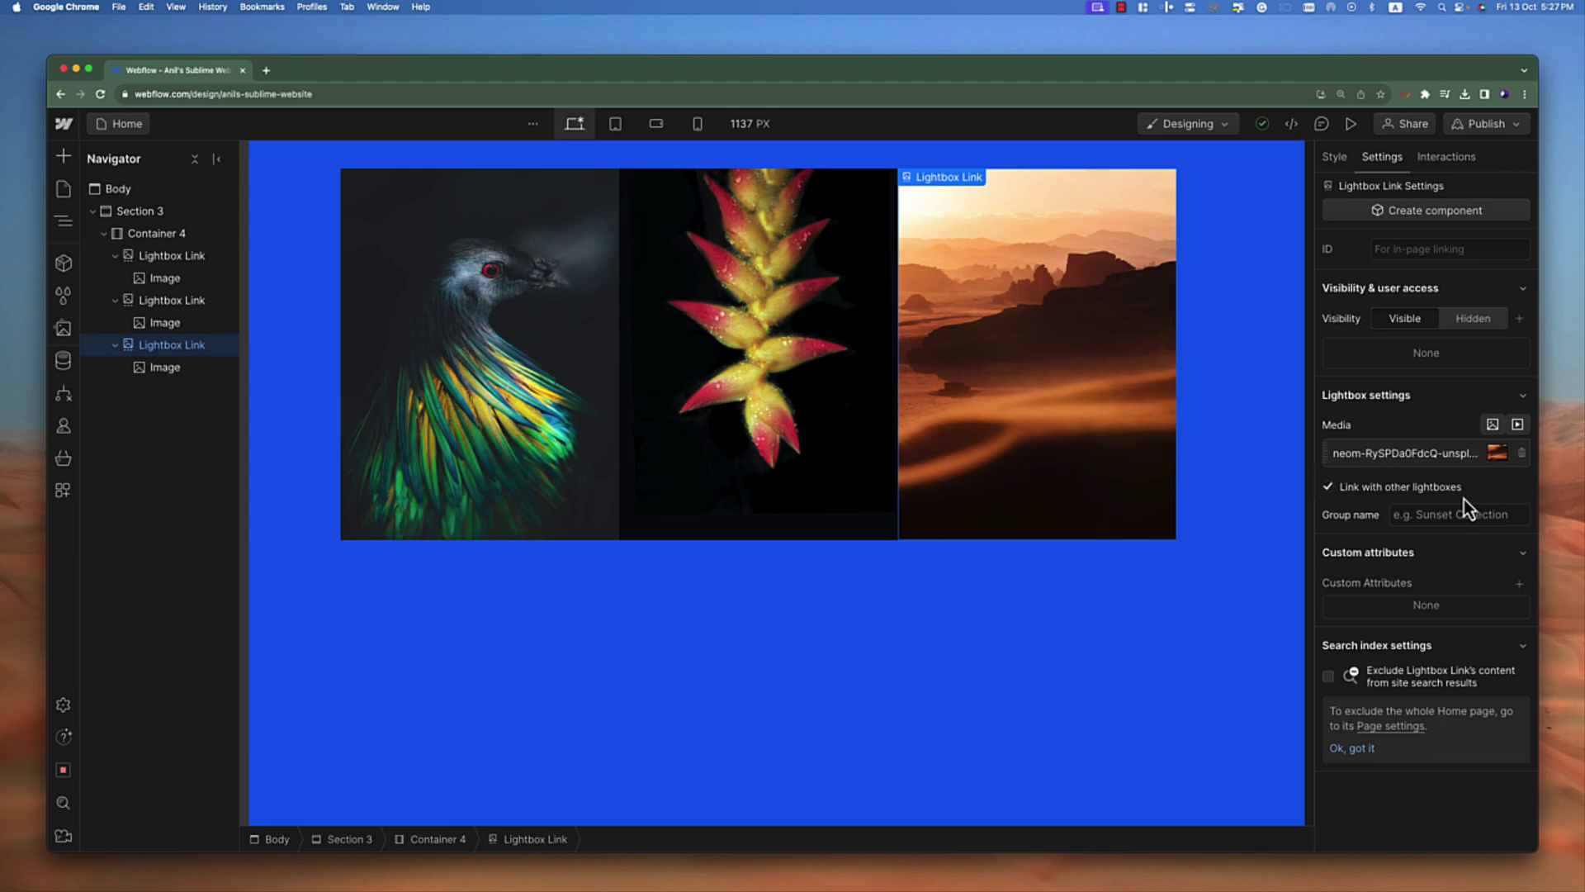
pyautogui.click(1329, 487)
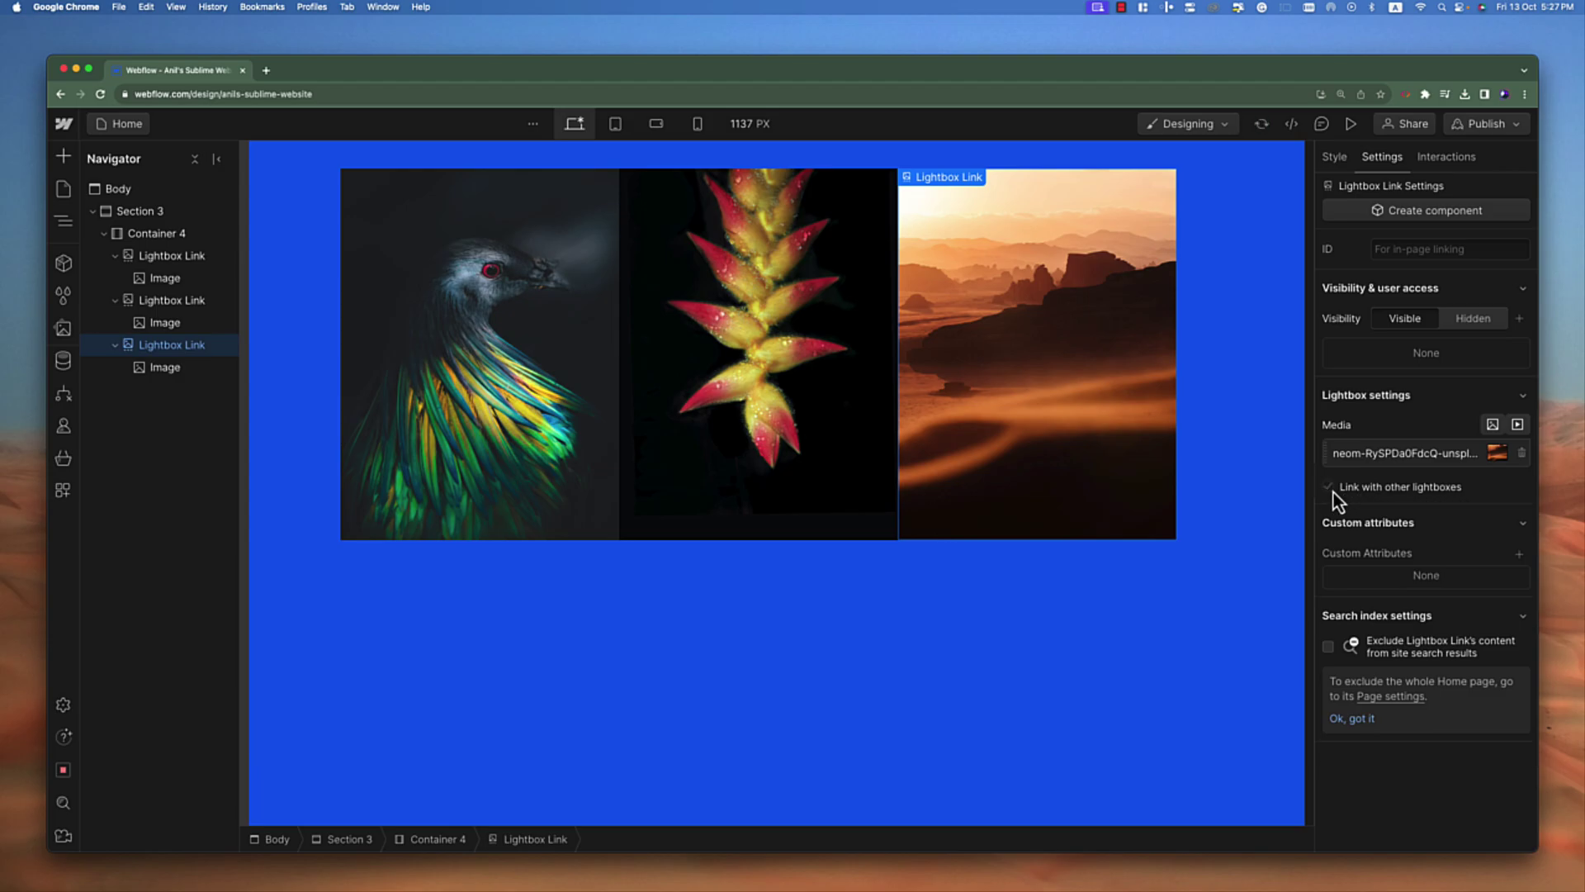
pyautogui.click(1329, 487)
pyautogui.click(1269, 422)
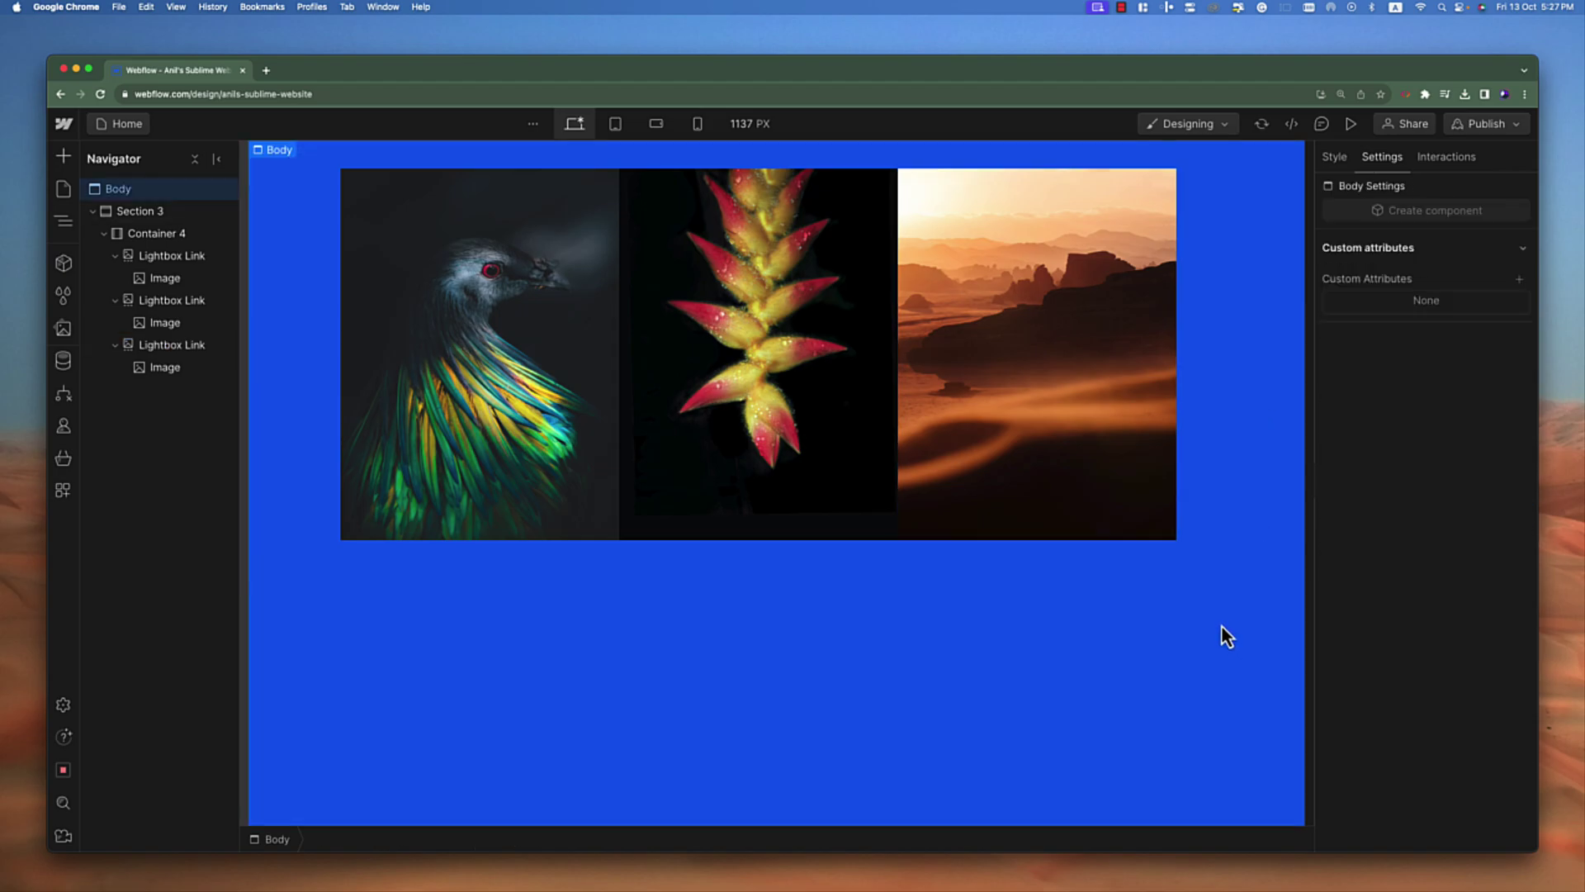
pyautogui.click(1349, 124)
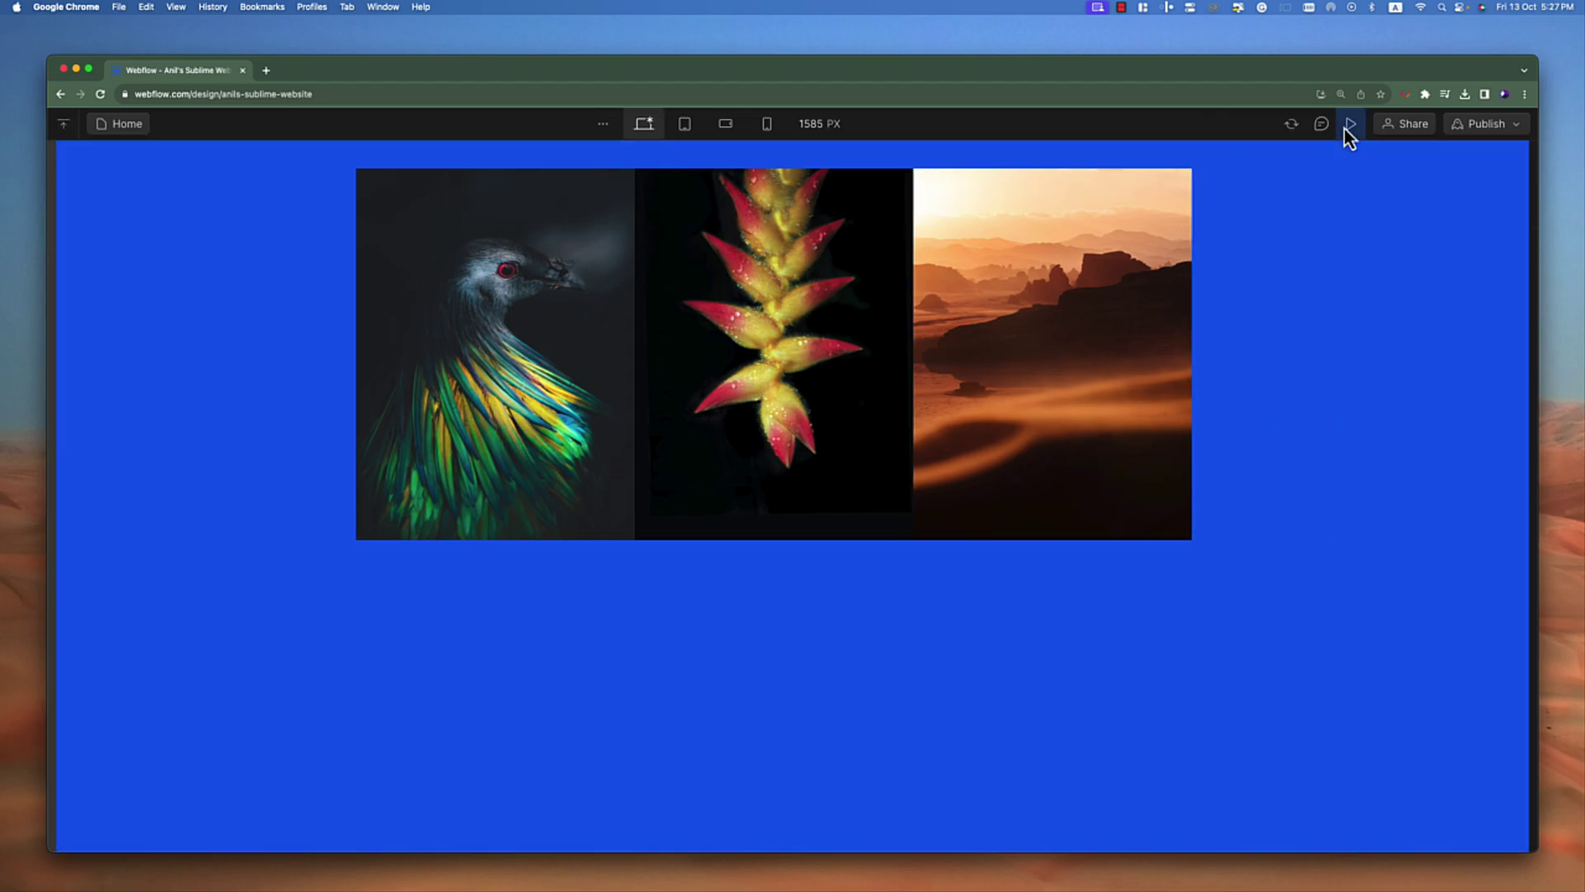
pyautogui.click(526, 269)
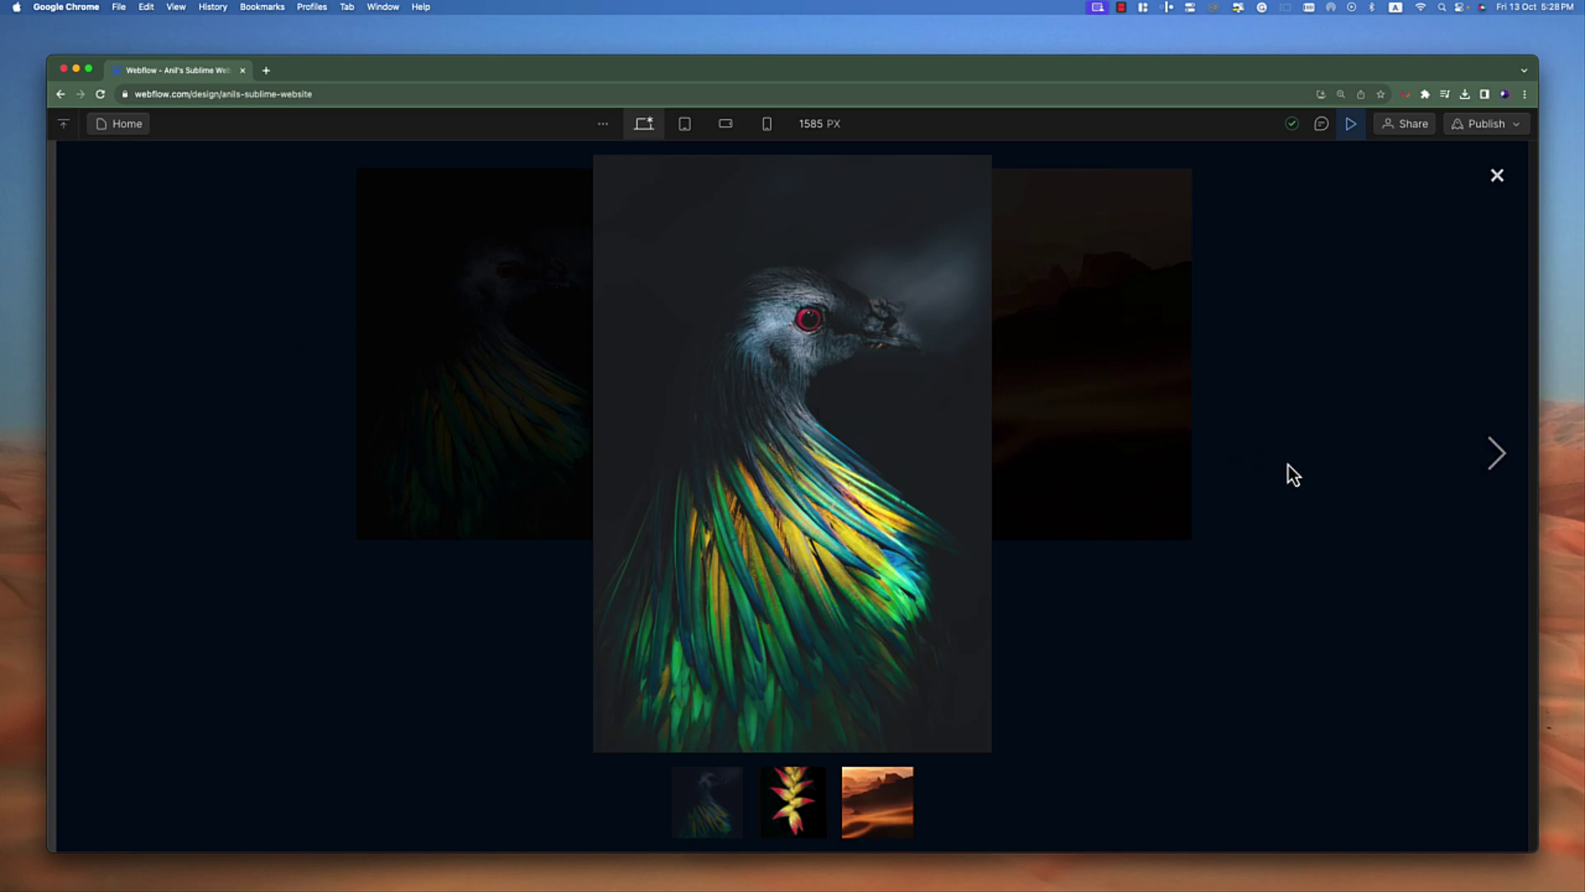
pyautogui.click(1497, 457)
pyautogui.click(94, 464)
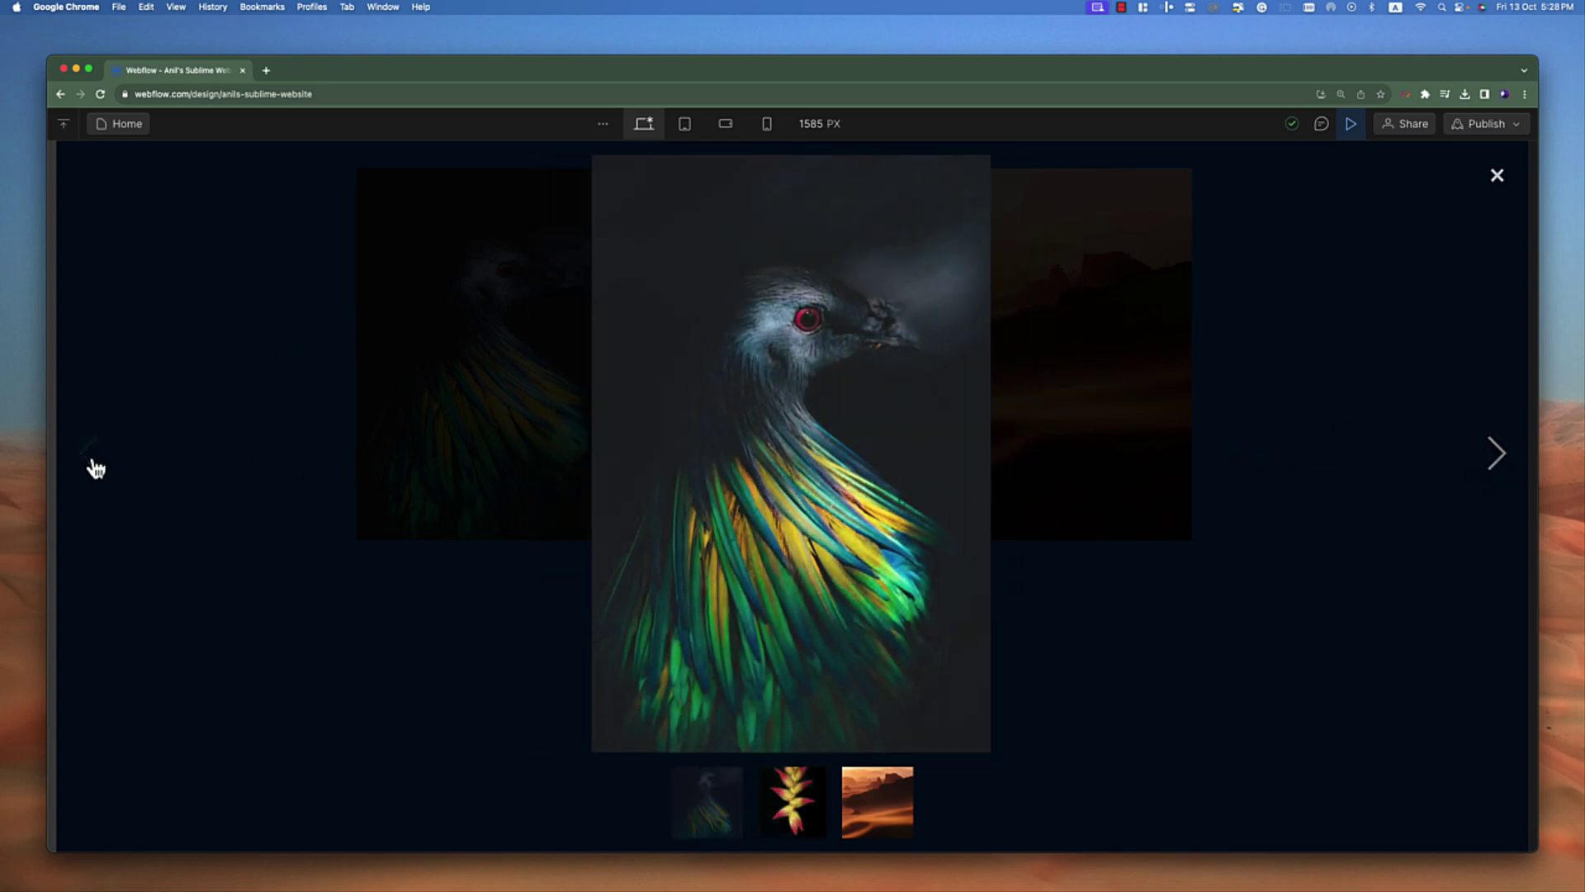
pyautogui.click(865, 801)
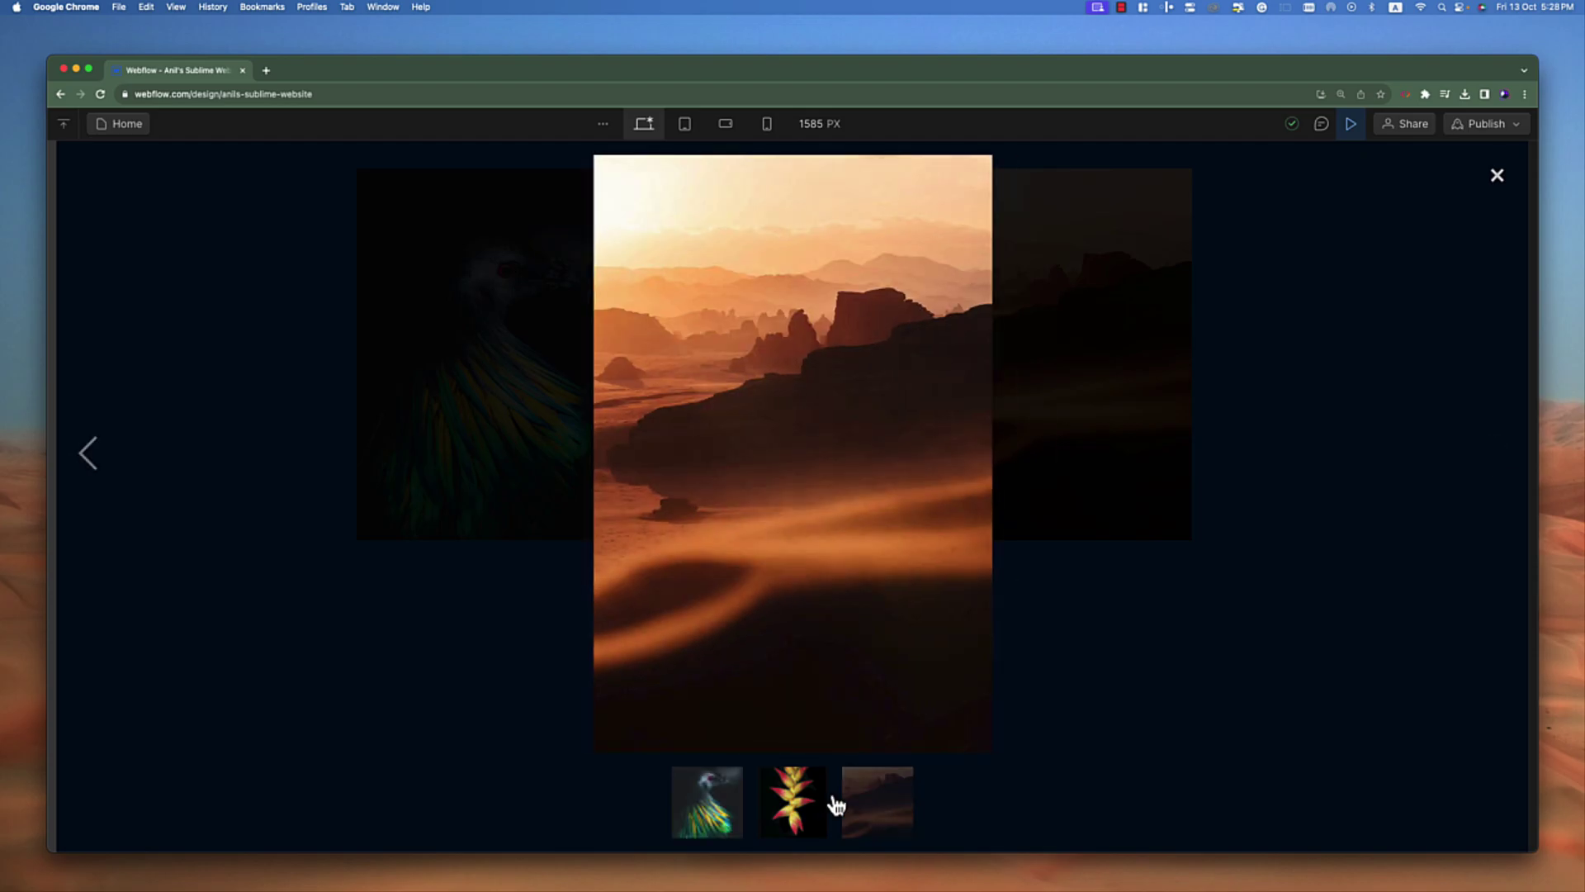
pyautogui.click(785, 806)
pyautogui.click(710, 813)
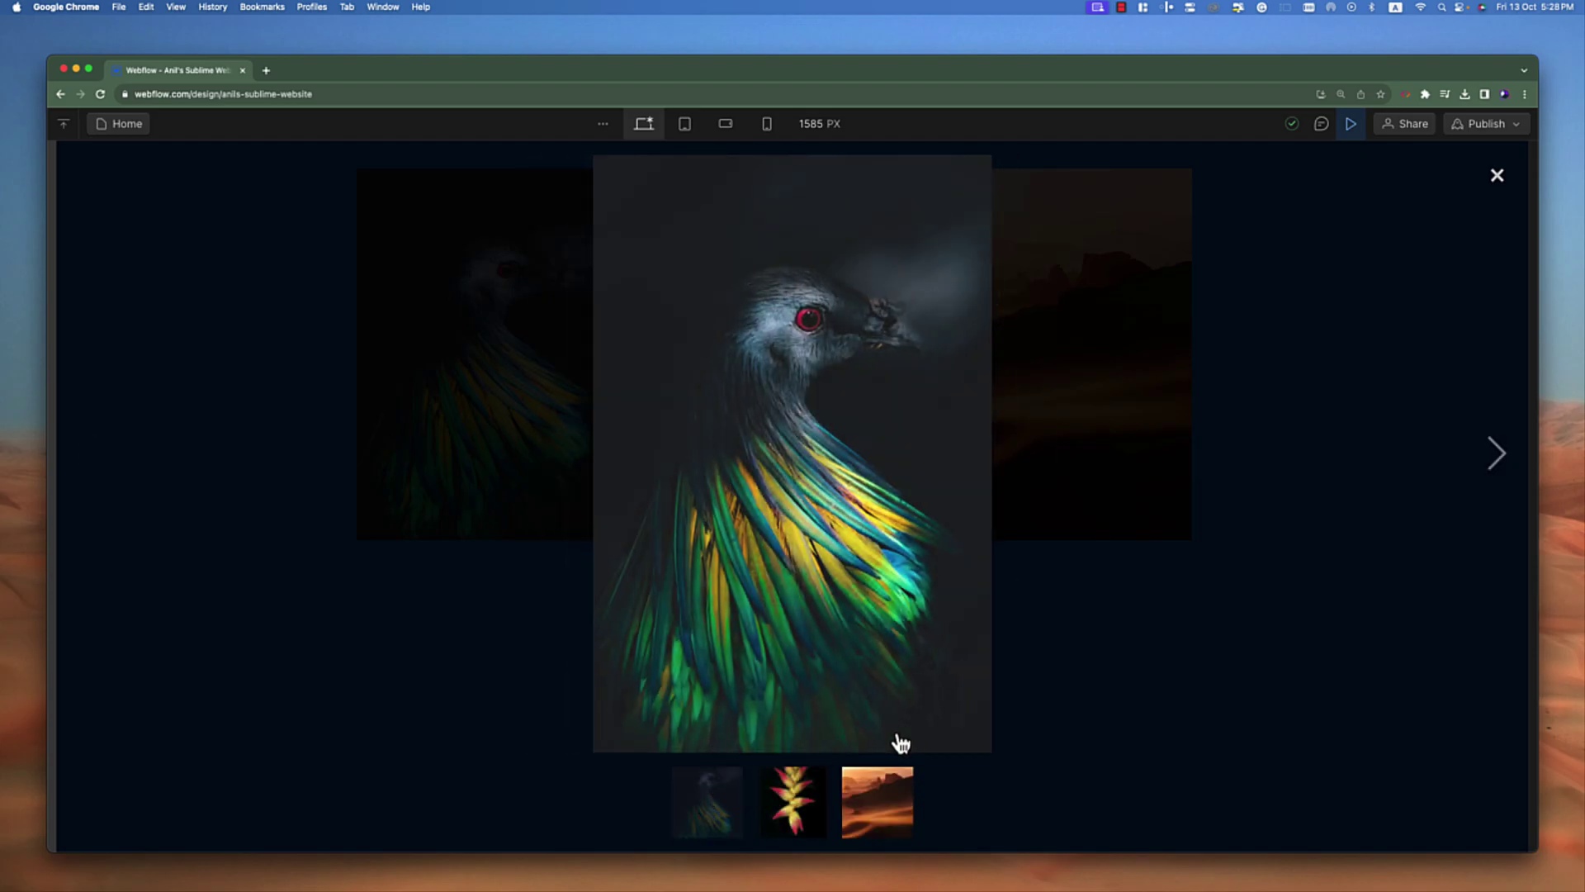
pyautogui.click(1512, 177)
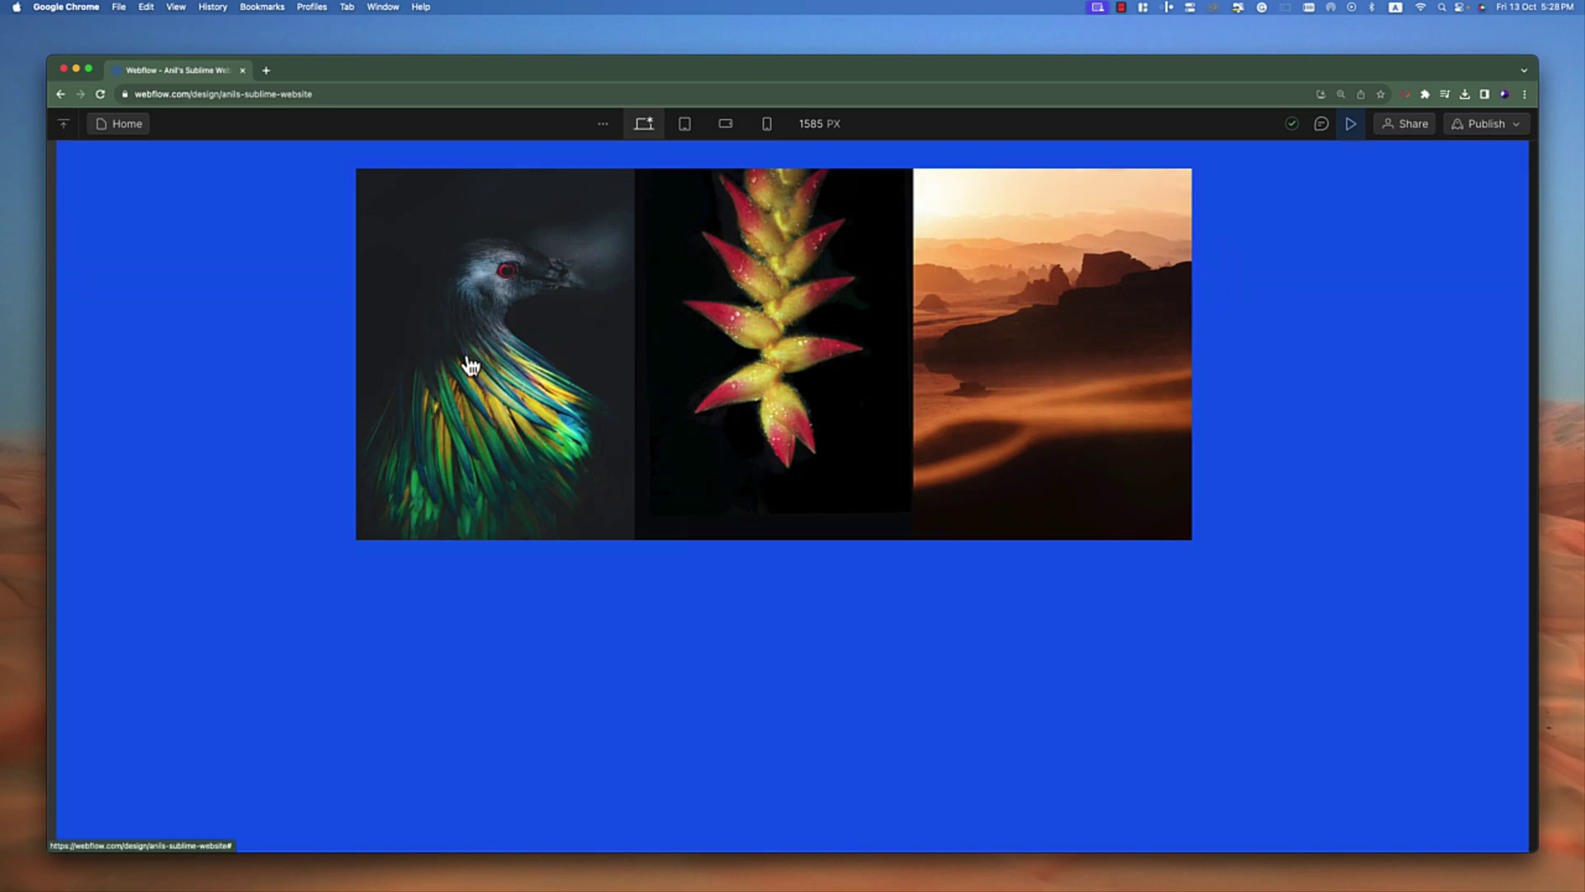
pyautogui.click(537, 363)
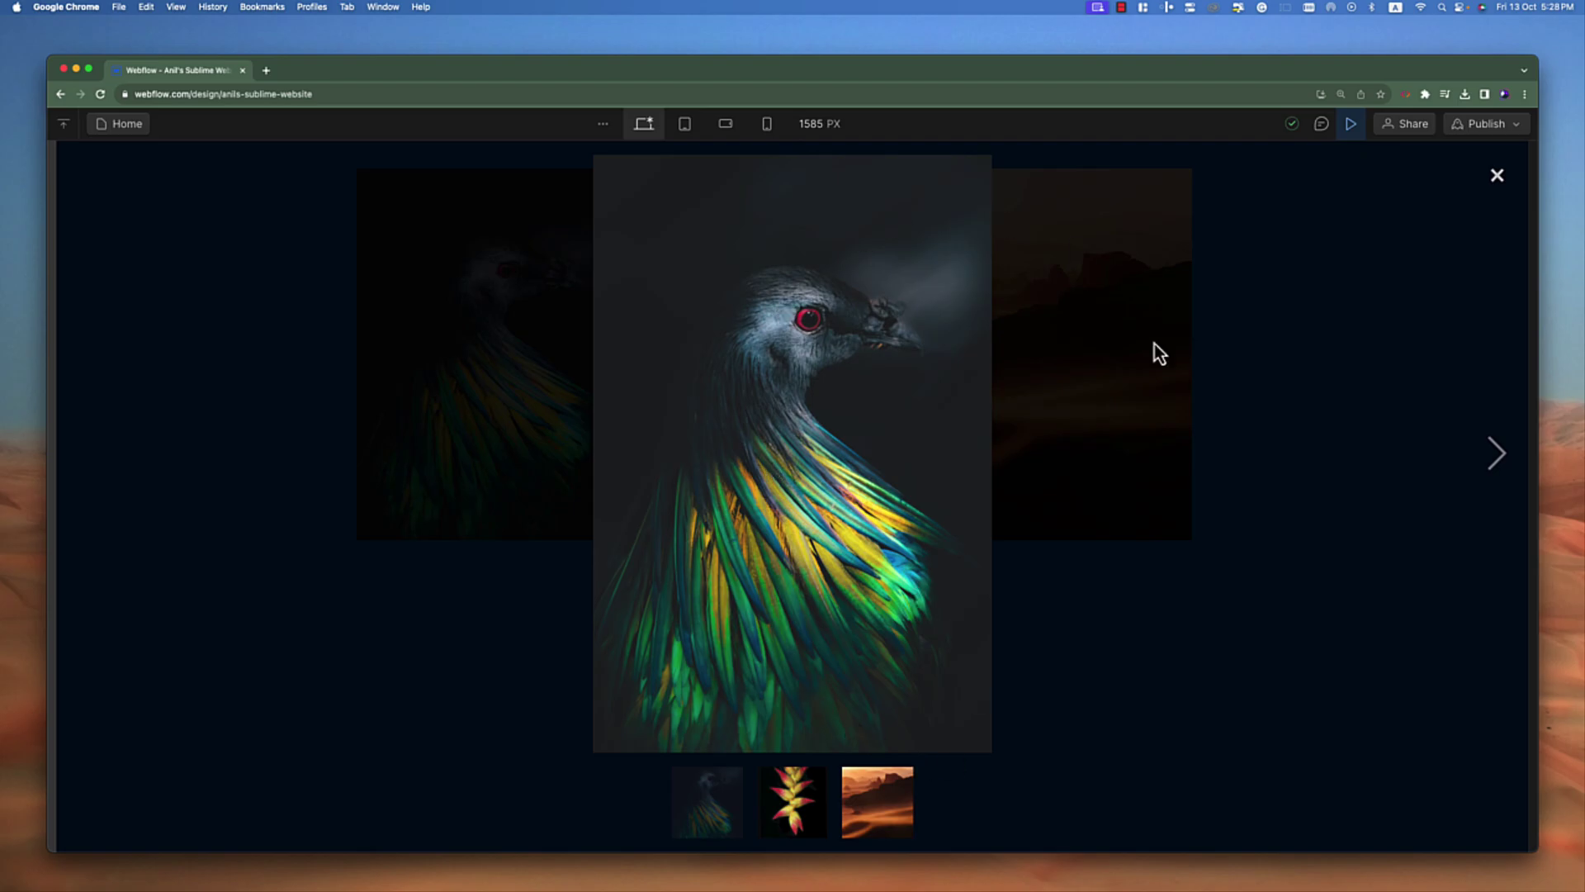
pyautogui.click(1484, 180)
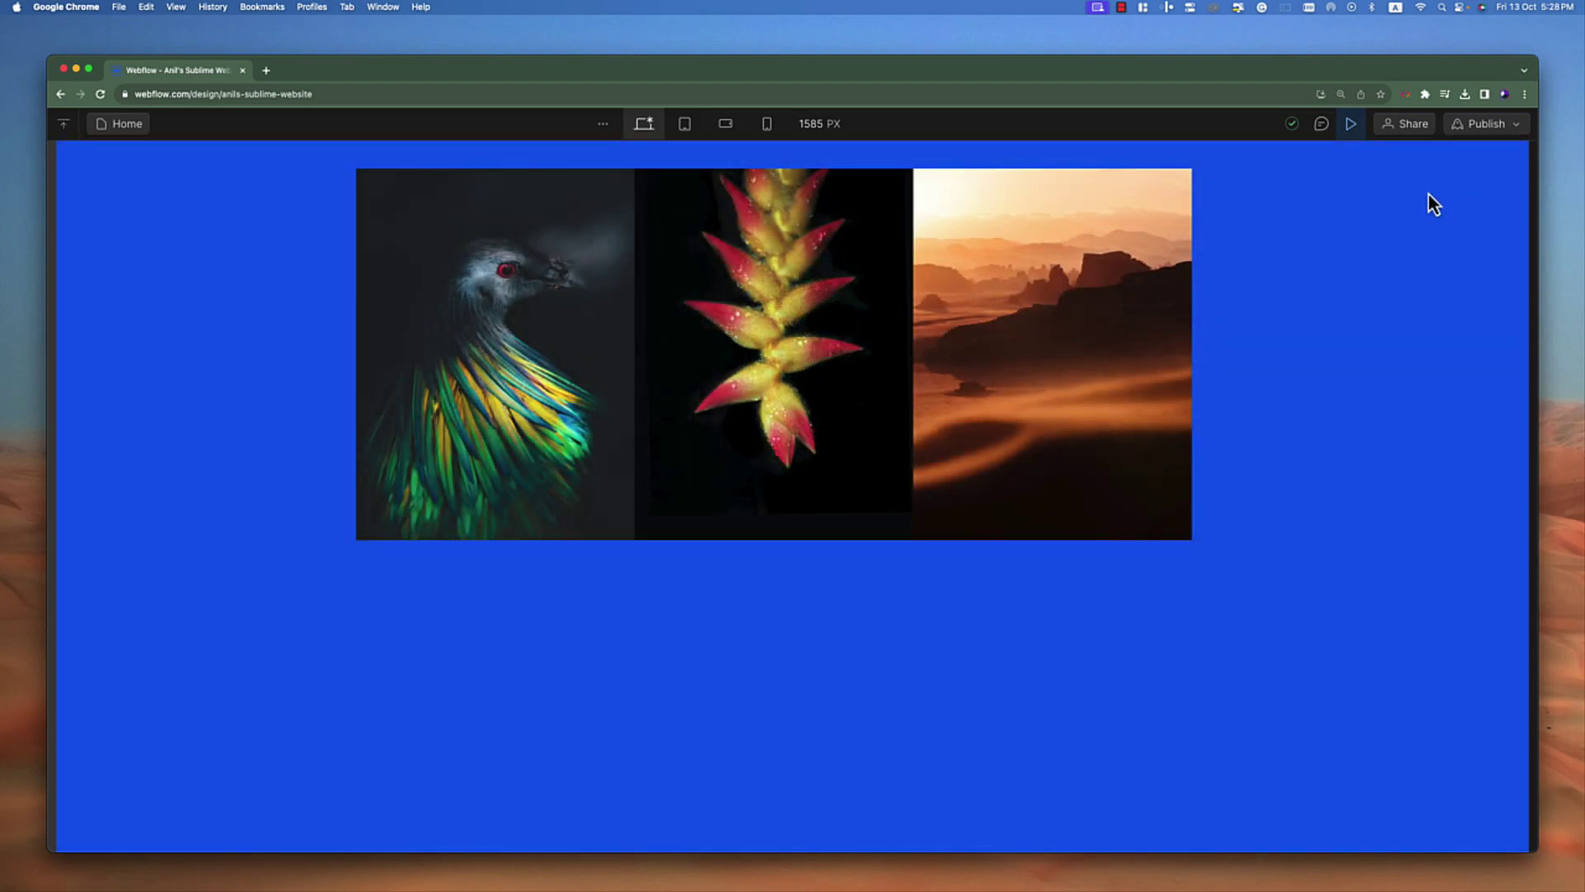
pyautogui.click(1362, 128)
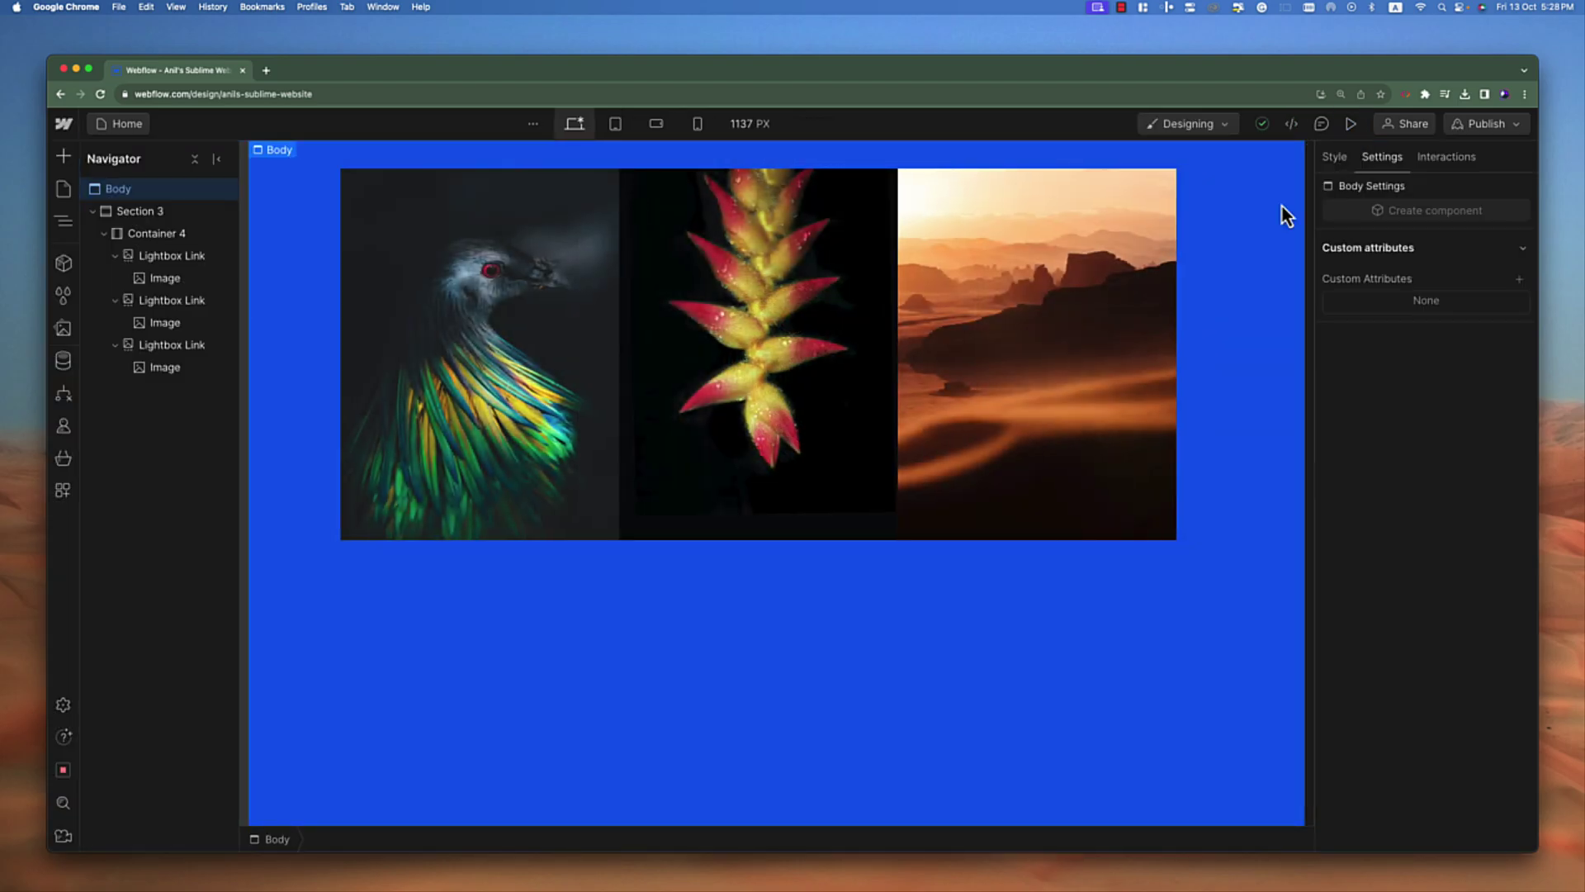
# Caption the first (bird) Lightbox Link's media 'This is nice image!', save, and preview the page.
pyautogui.click(189, 263)
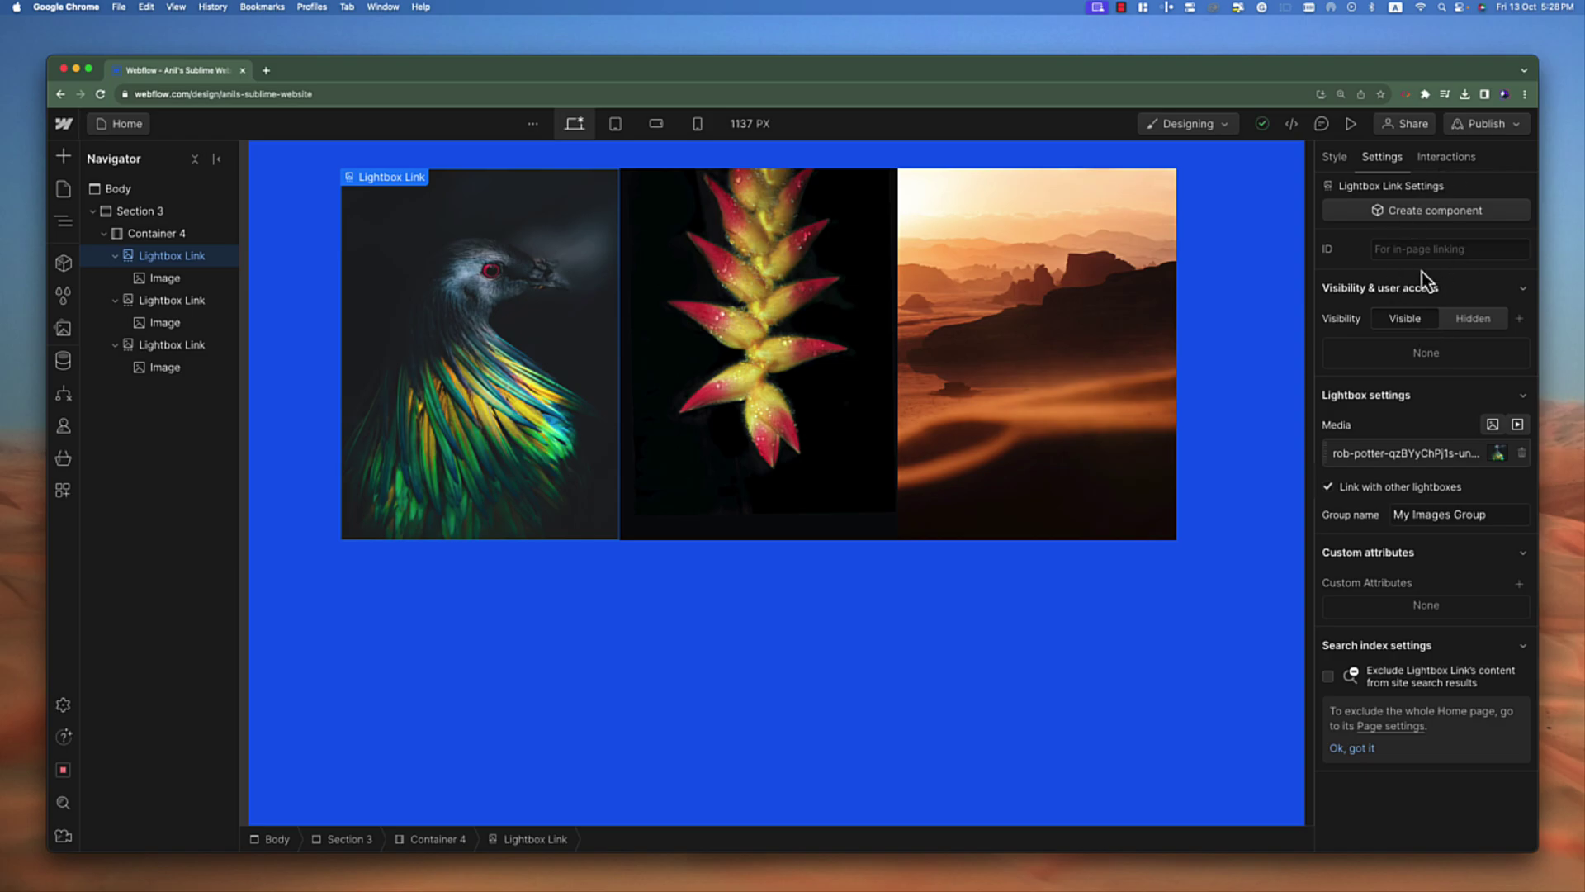
pyautogui.click(1412, 463)
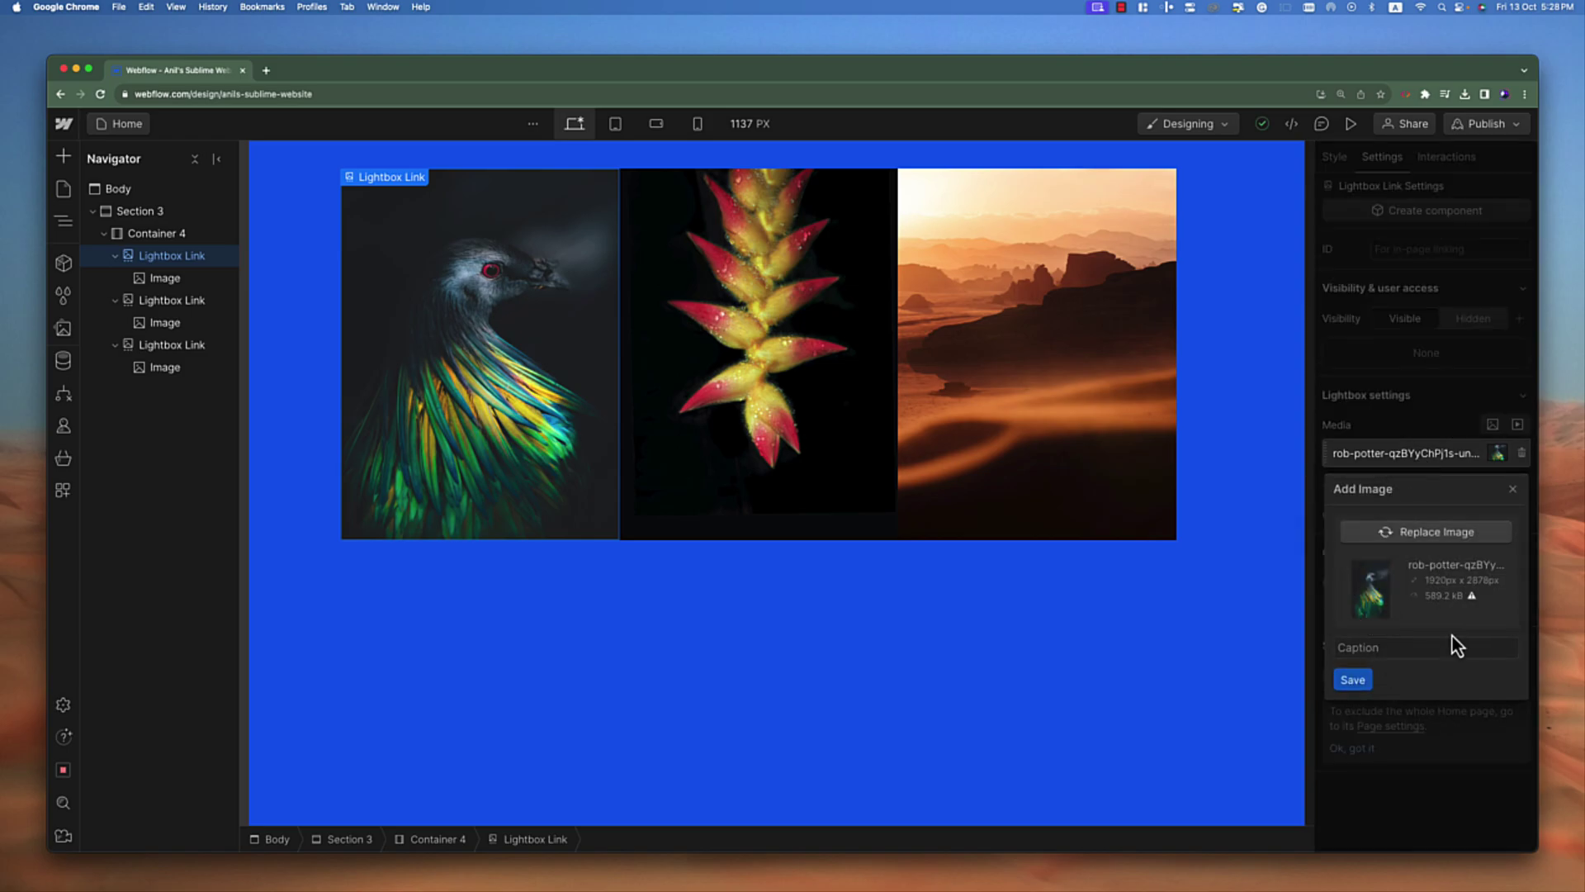
pyautogui.click(1419, 646)
pyautogui.write('This is nice image!')
pyautogui.press('super+a')
pyautogui.click(1352, 678)
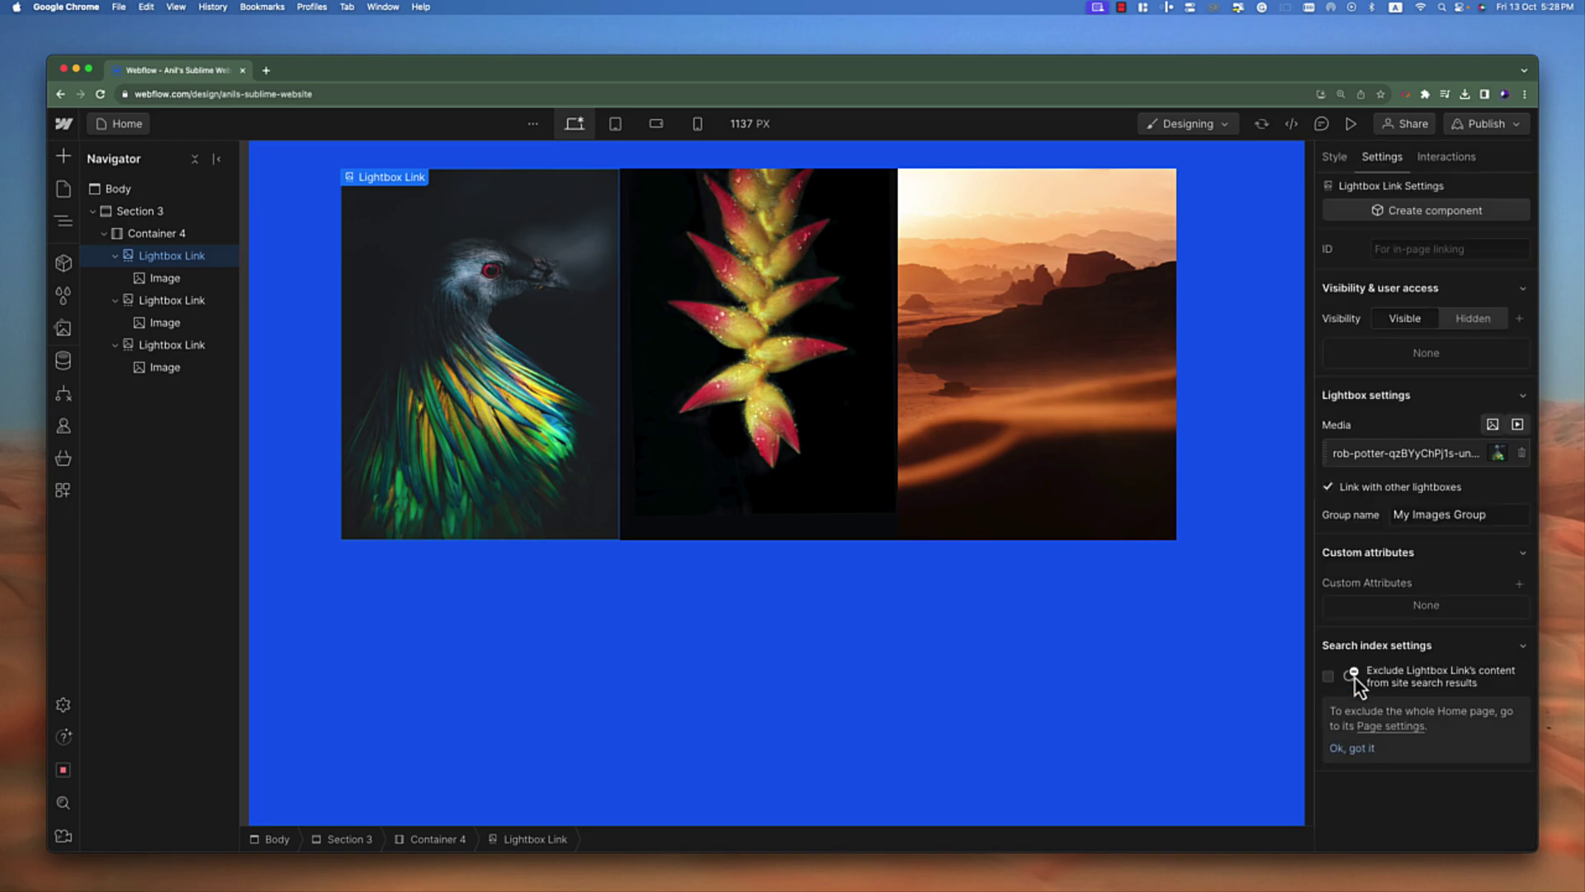
pyautogui.click(1353, 128)
pyautogui.click(439, 261)
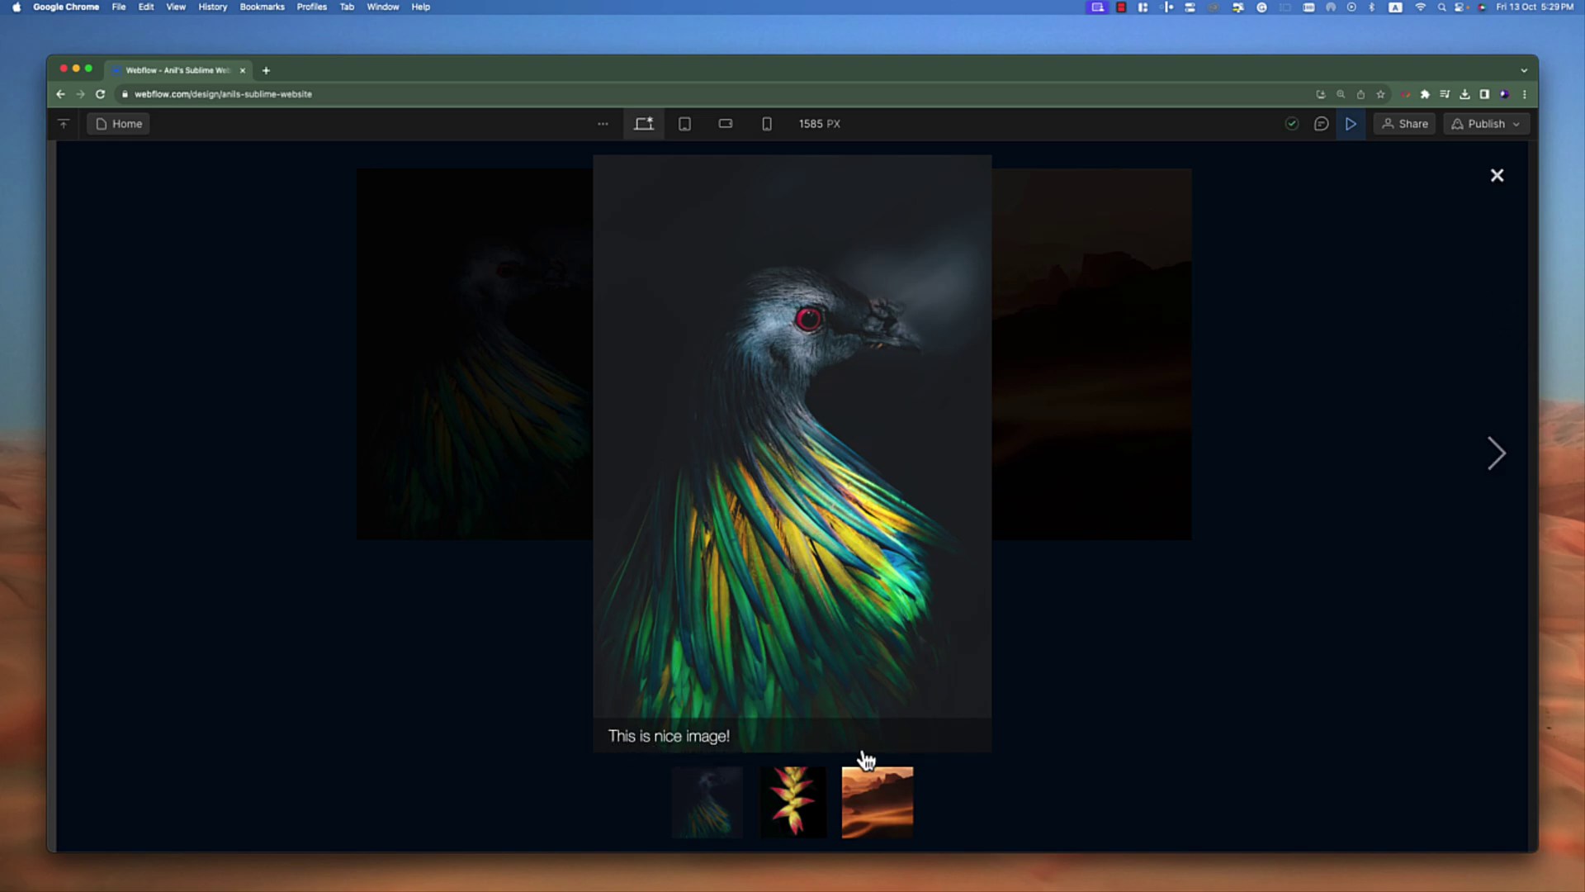
pyautogui.click(1500, 203)
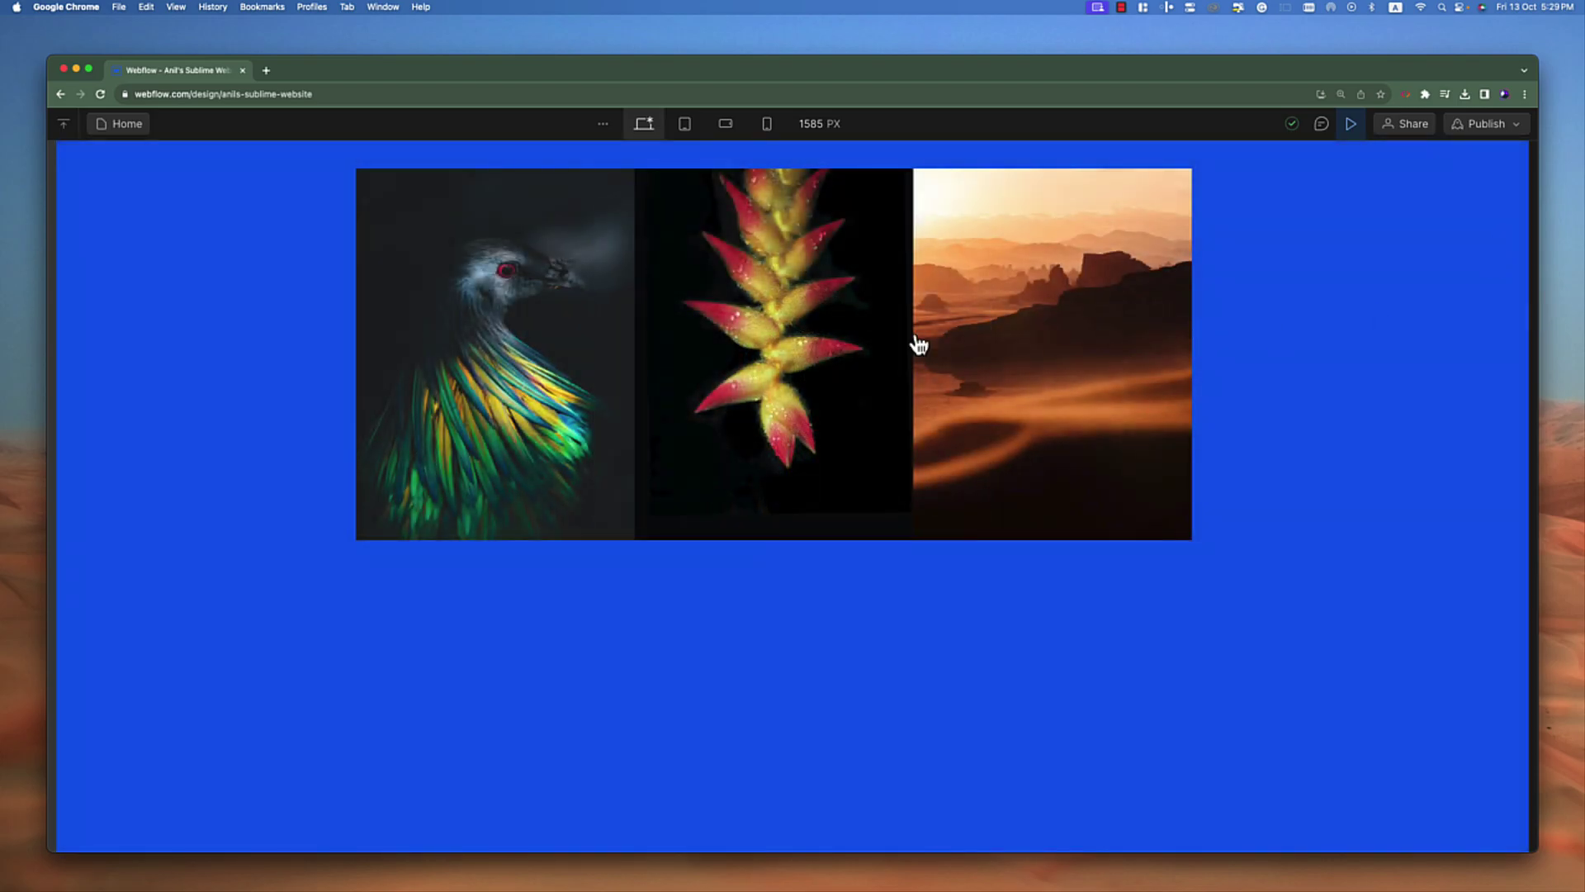
pyautogui.click(1352, 128)
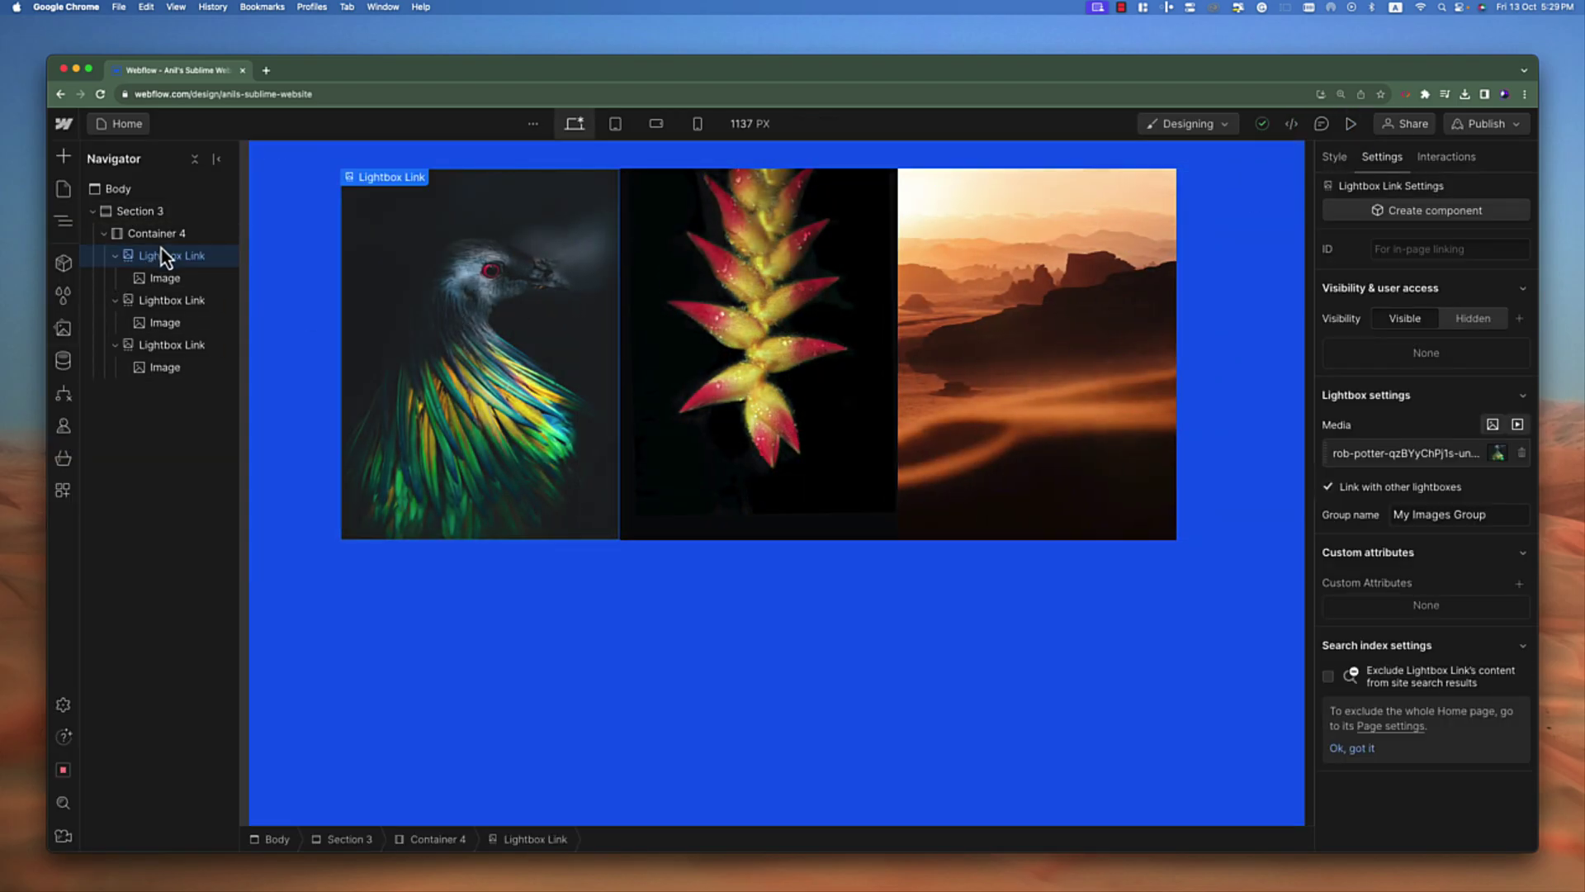
# Turn off 'Link with other lightboxes' on the third (desert) Lightbox Link, then preview the gallery.
pyautogui.click(175, 302)
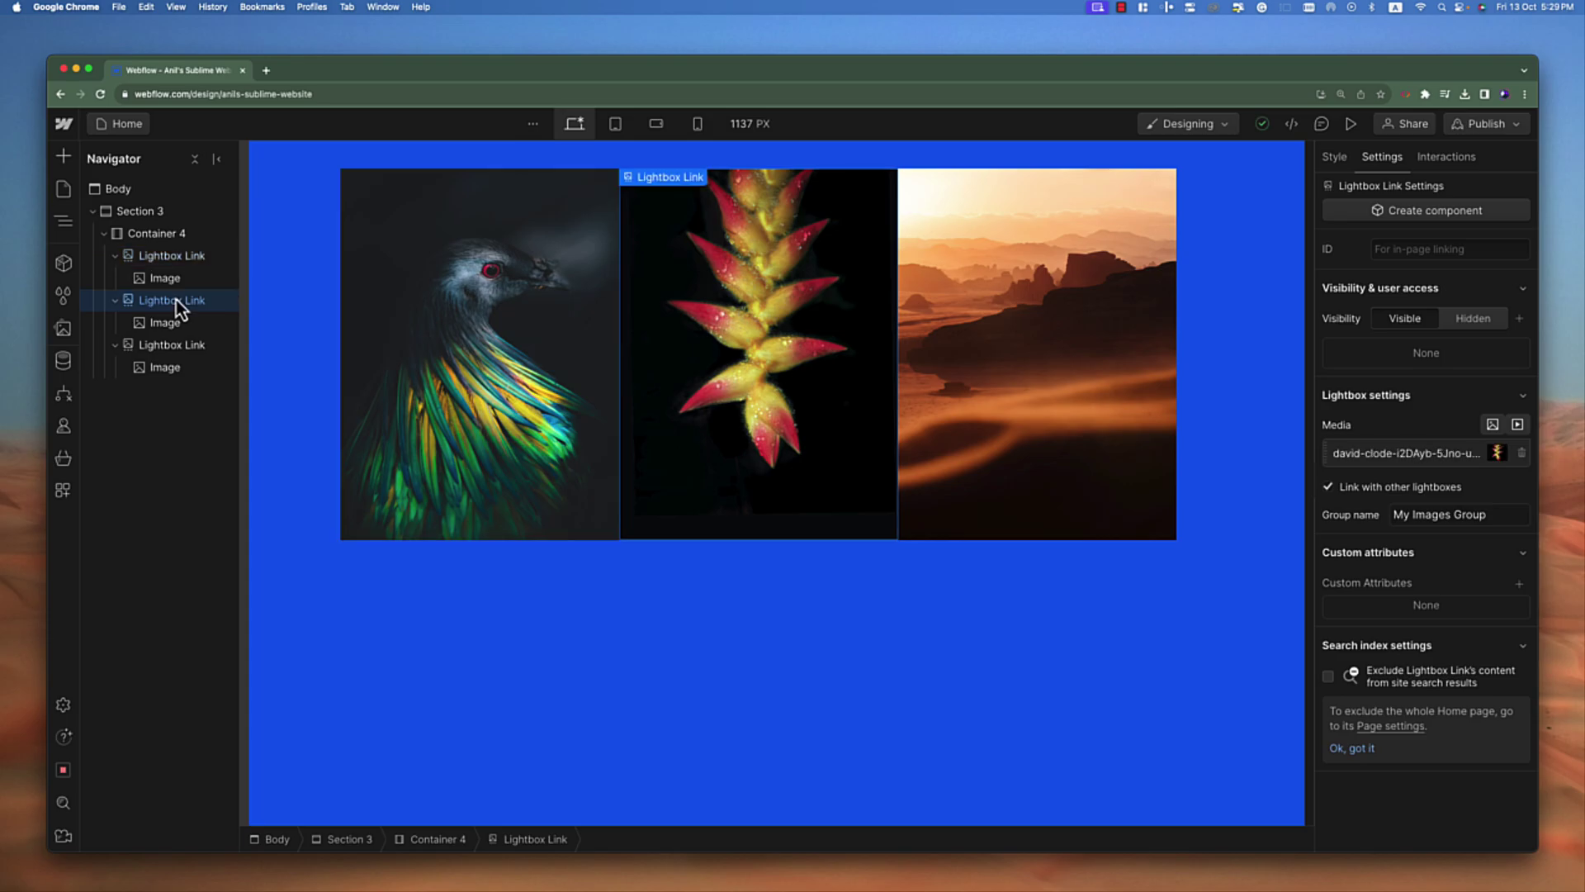
pyautogui.click(180, 345)
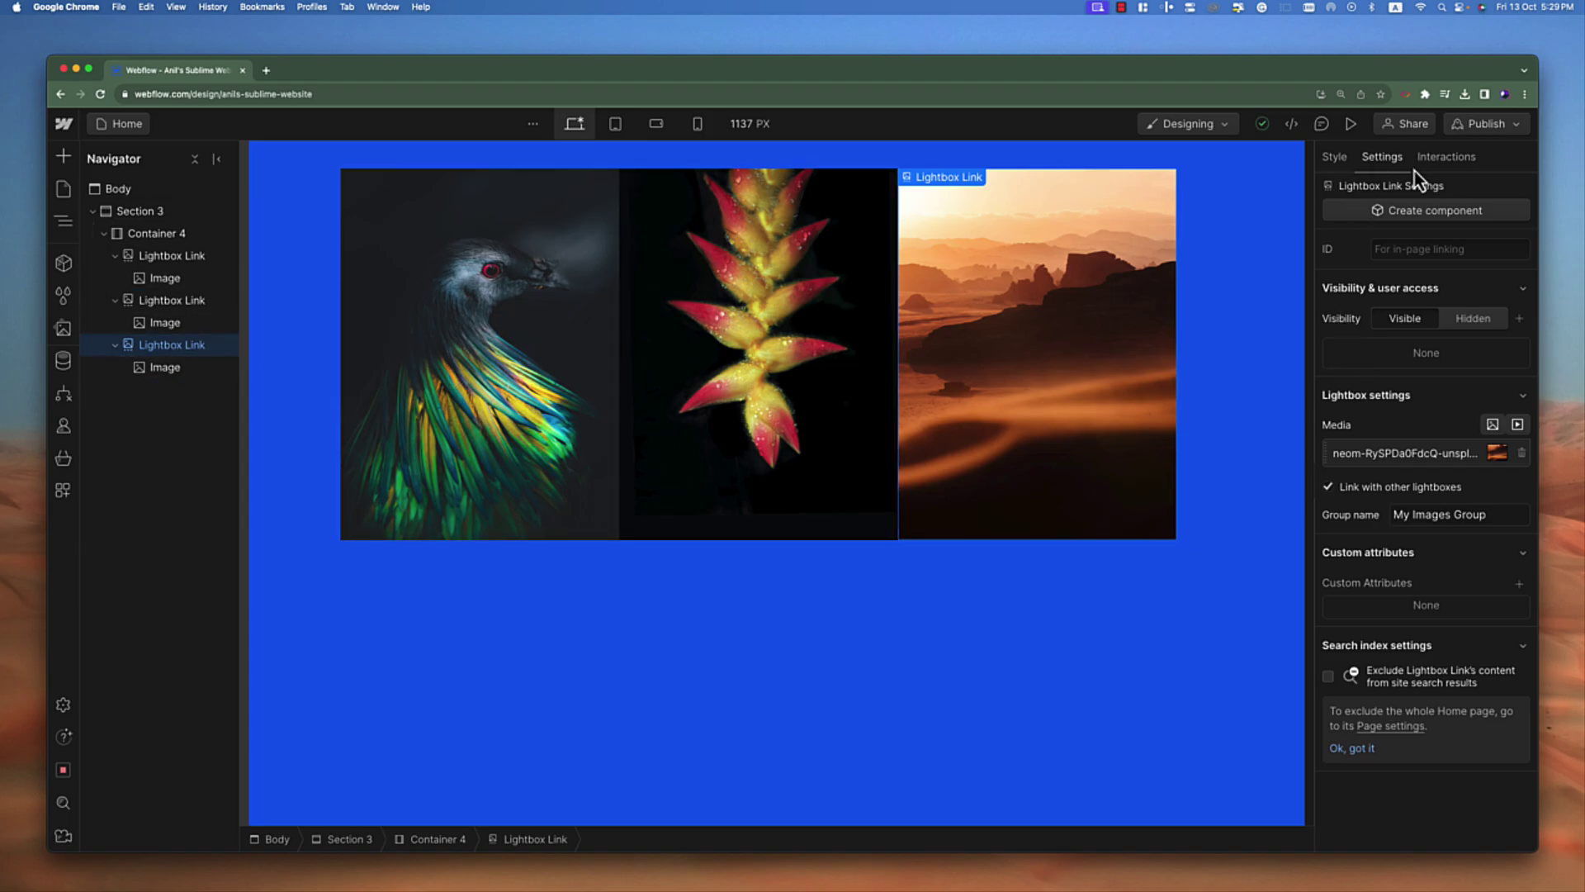
pyautogui.click(1329, 487)
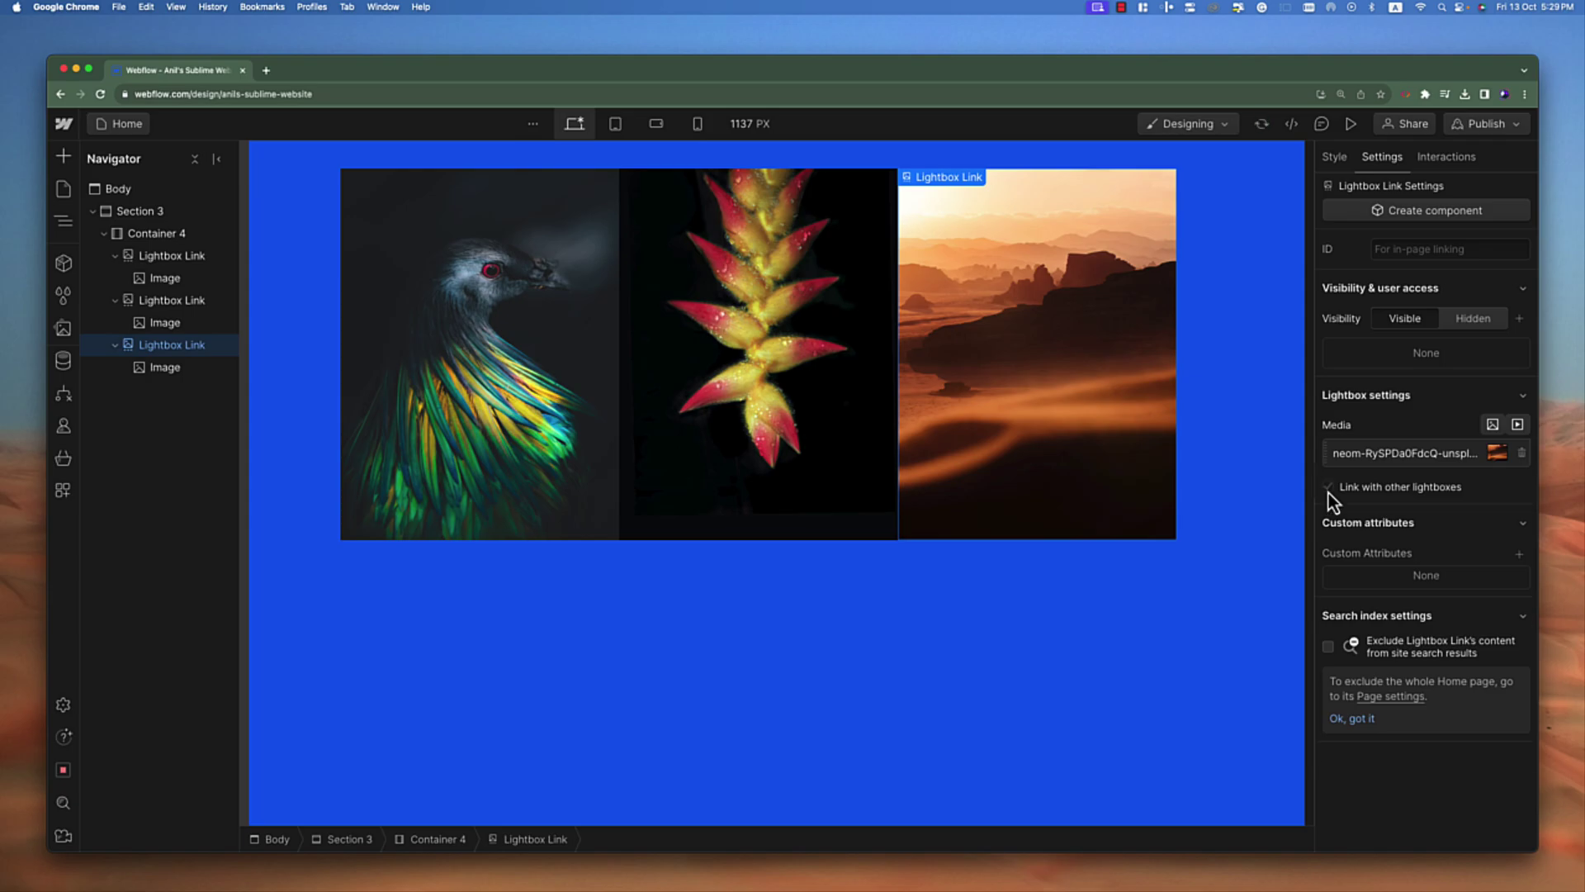
pyautogui.click(1344, 132)
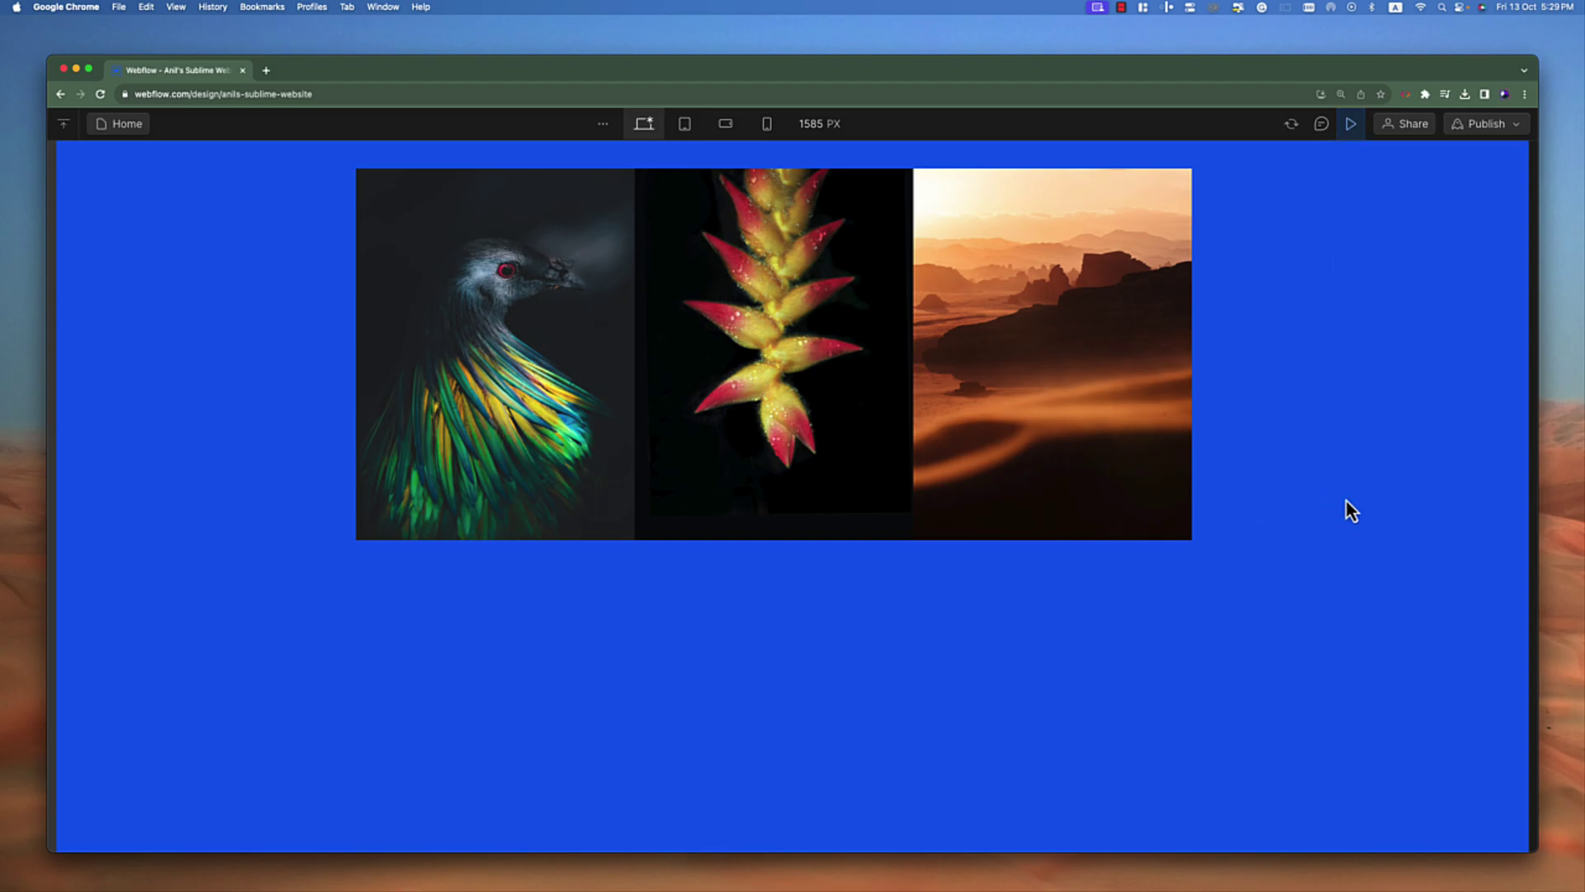
pyautogui.click(467, 364)
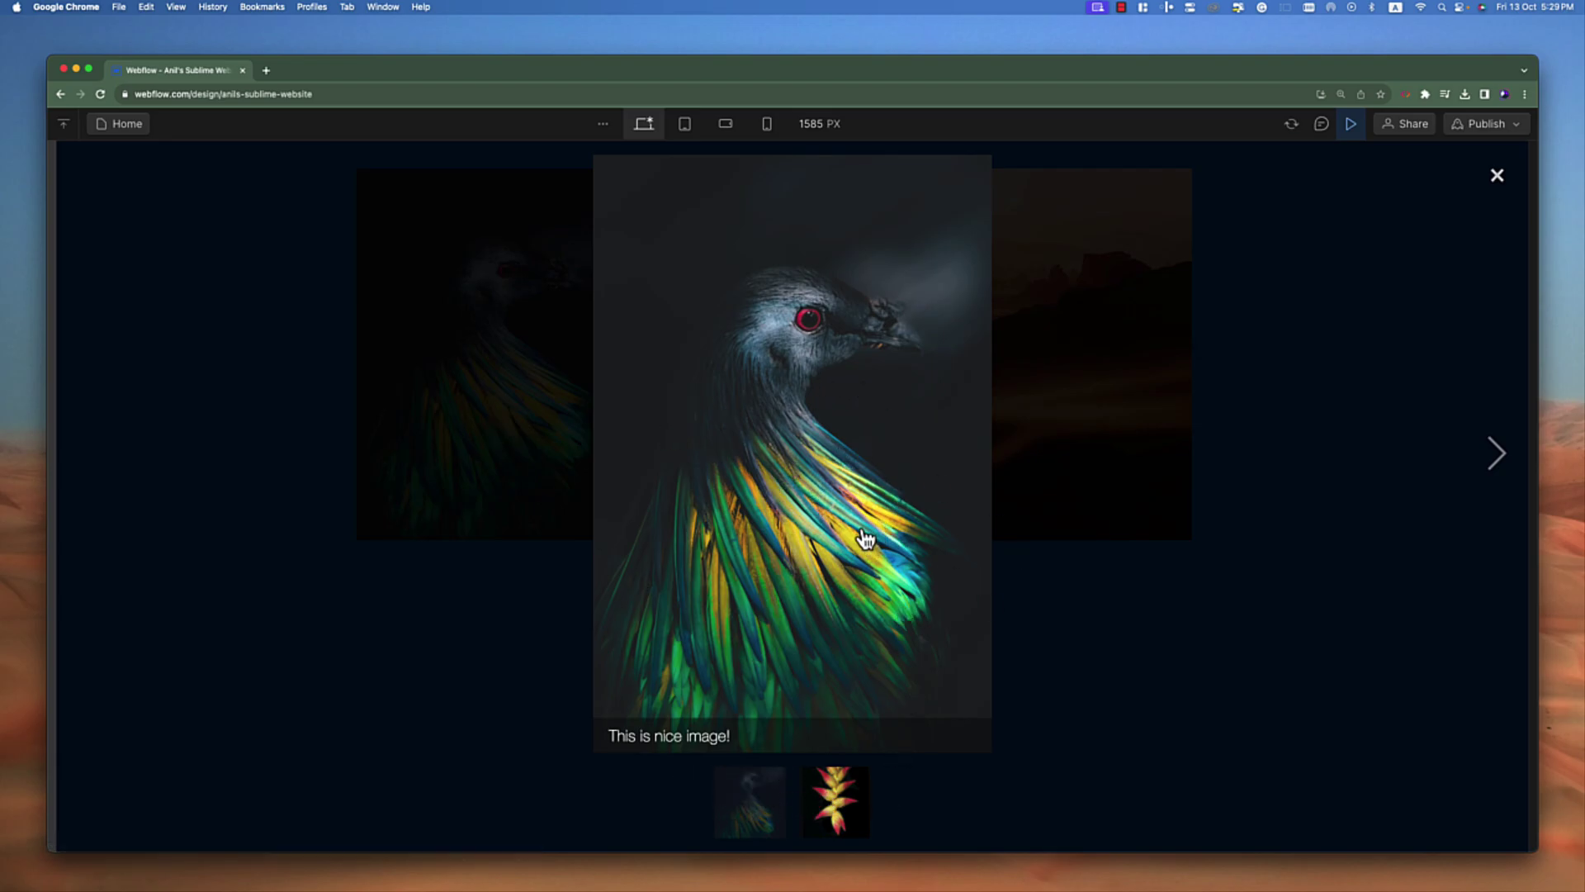
pyautogui.click(1500, 178)
pyautogui.click(1028, 315)
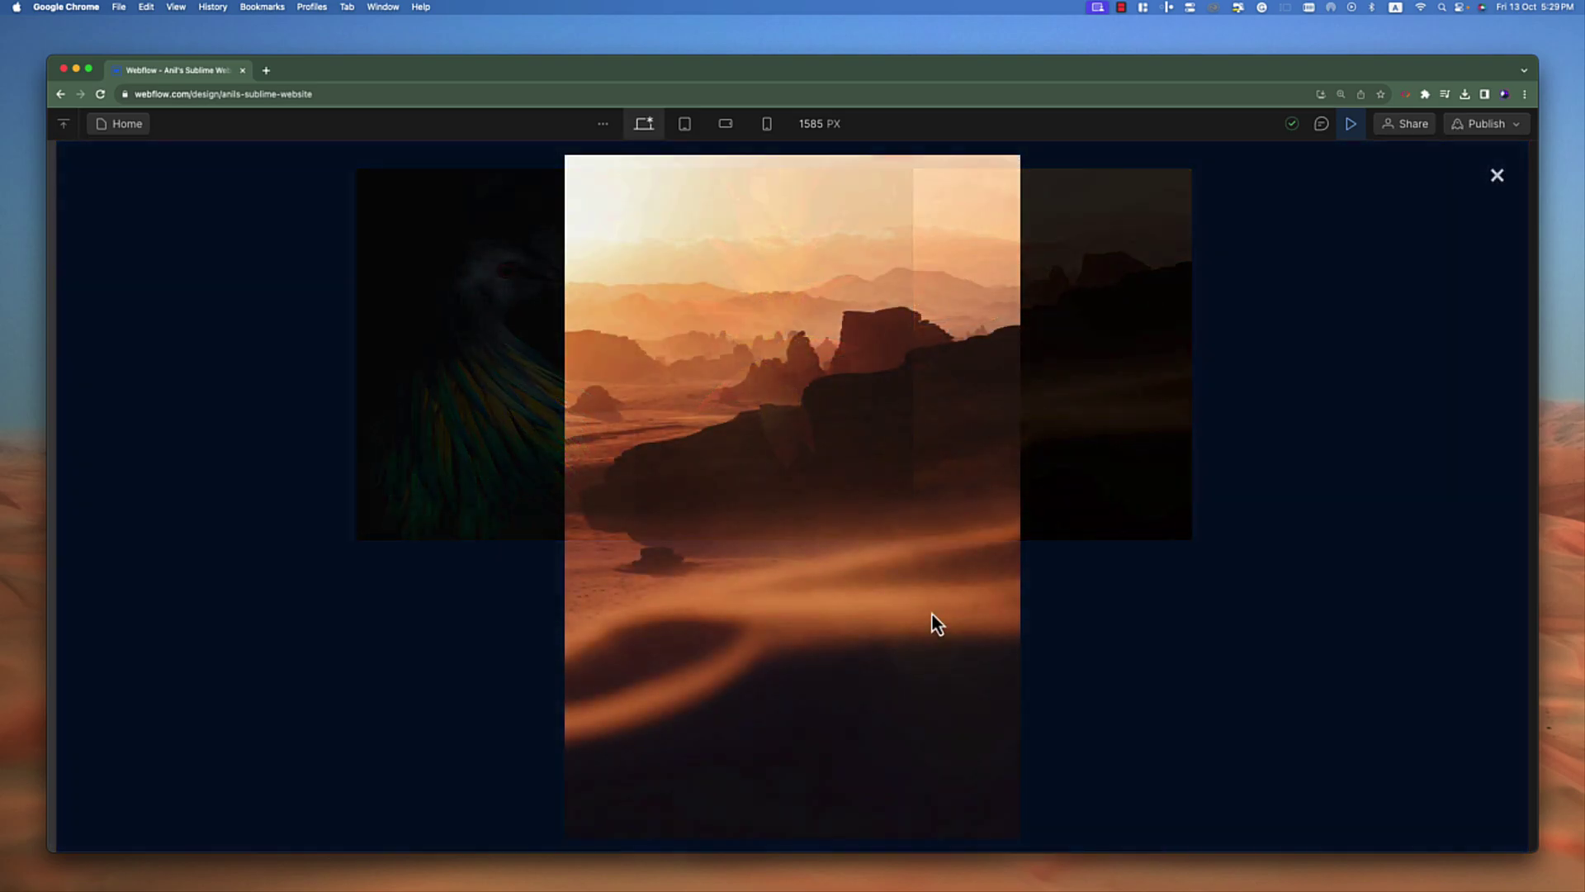
pyautogui.click(1497, 176)
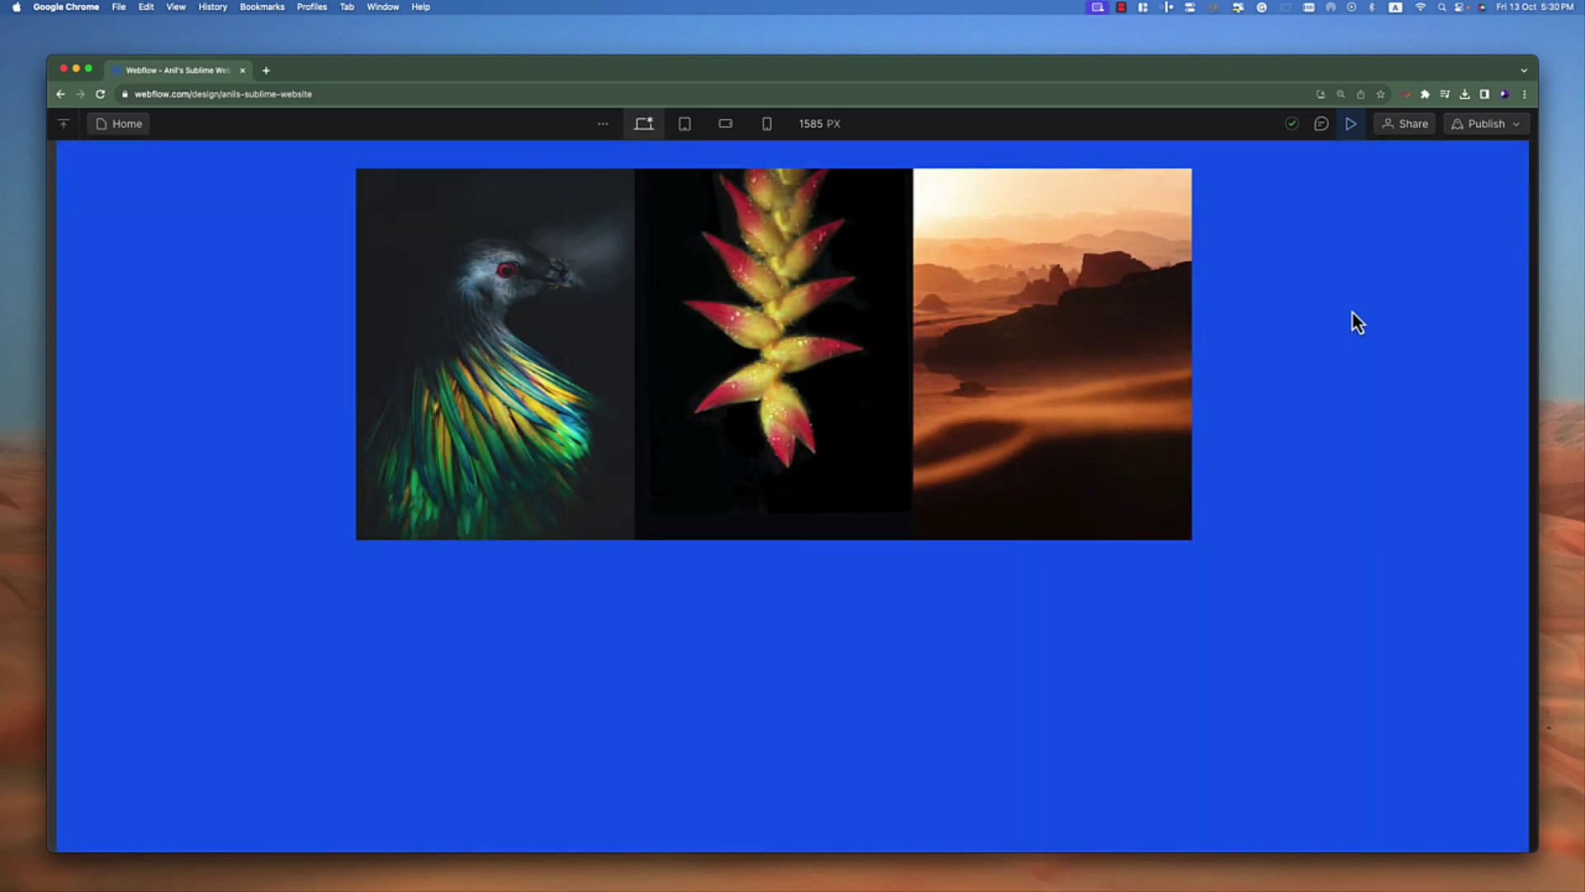